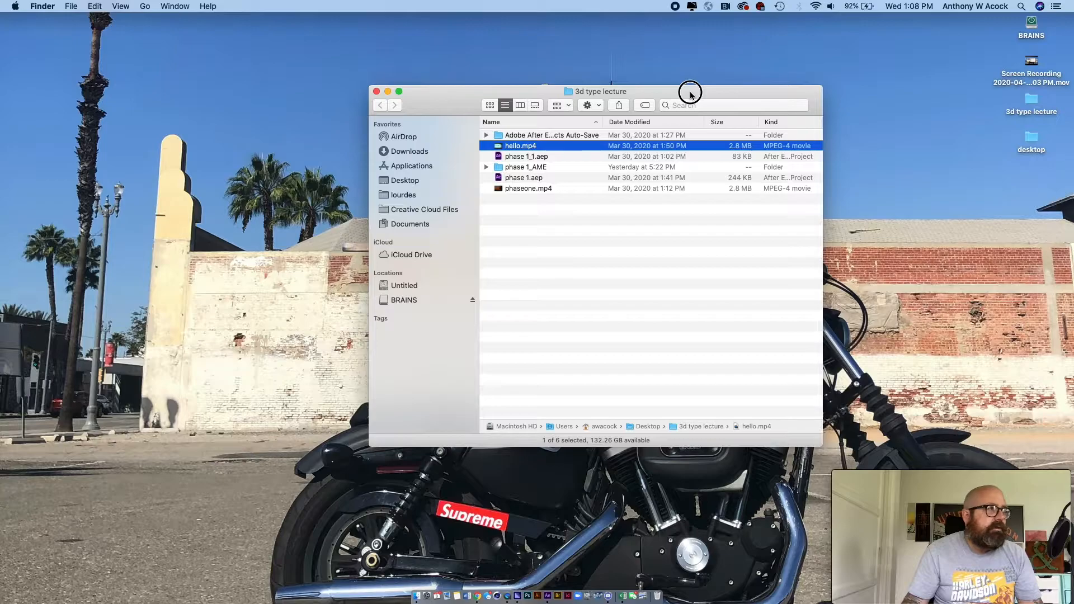
drag(691, 95, 665, 108)
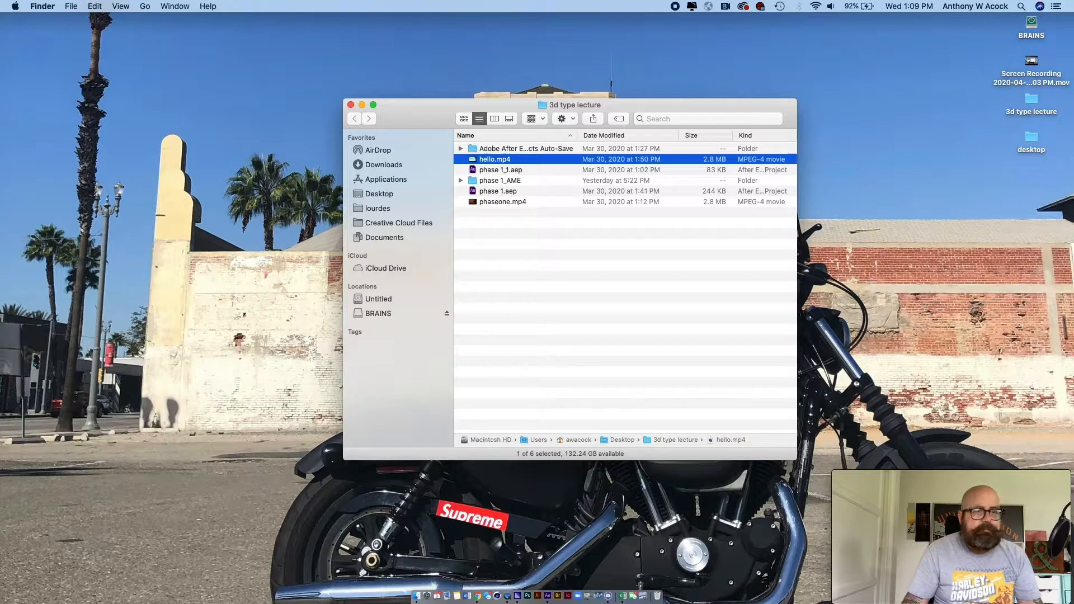
key(super+Tab)
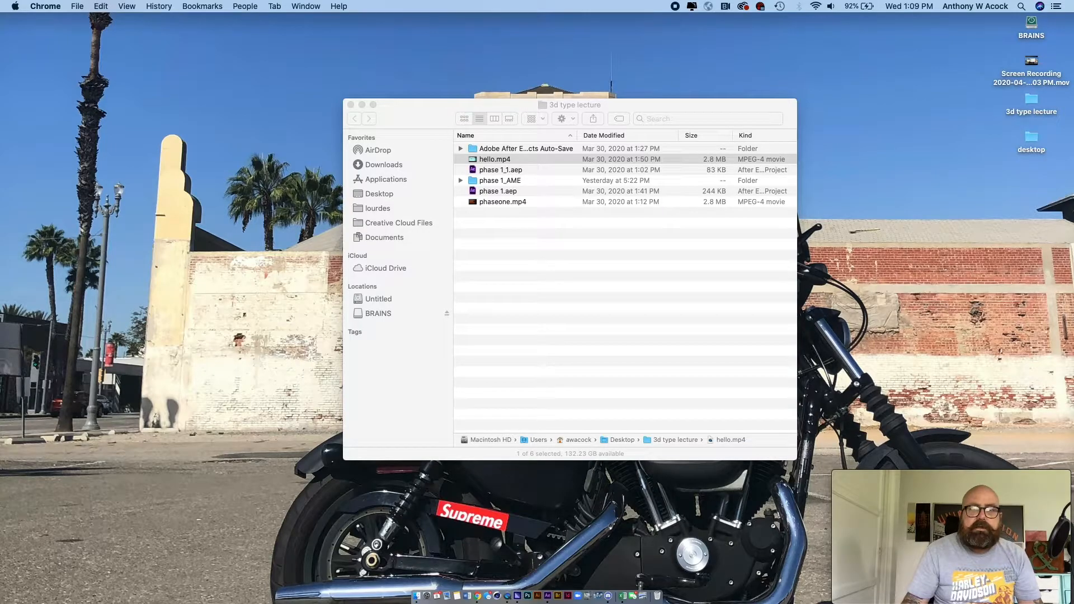
drag(1073, 246, 1073, 297)
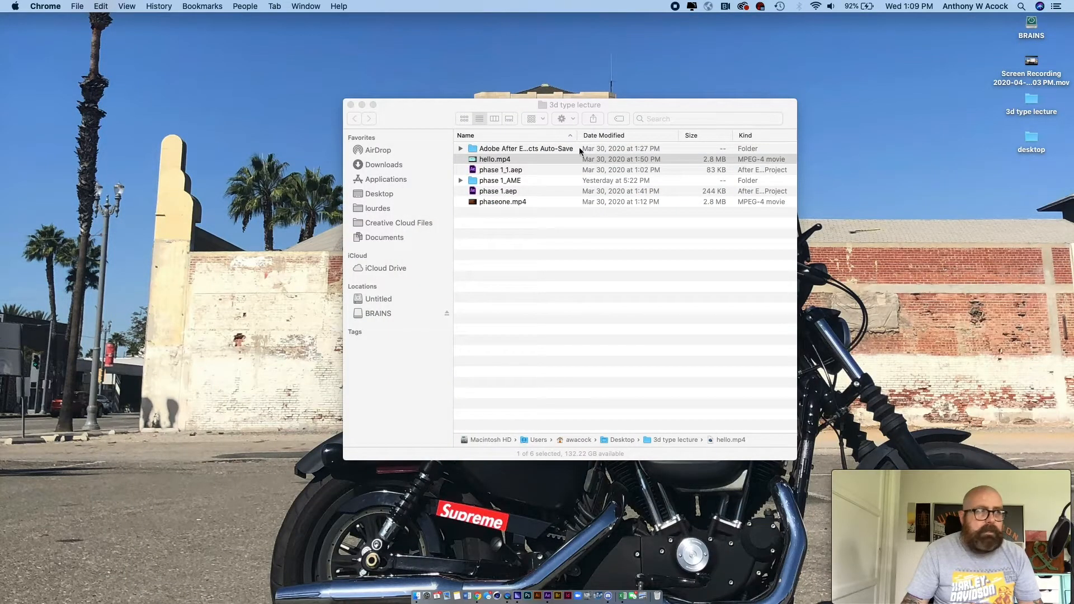
- Preview hello.mp4 from the 3d type lecture folder and scrub through the opening of the 3D text animation
click(442, 116)
click(547, 225)
click(495, 160)
key(space)
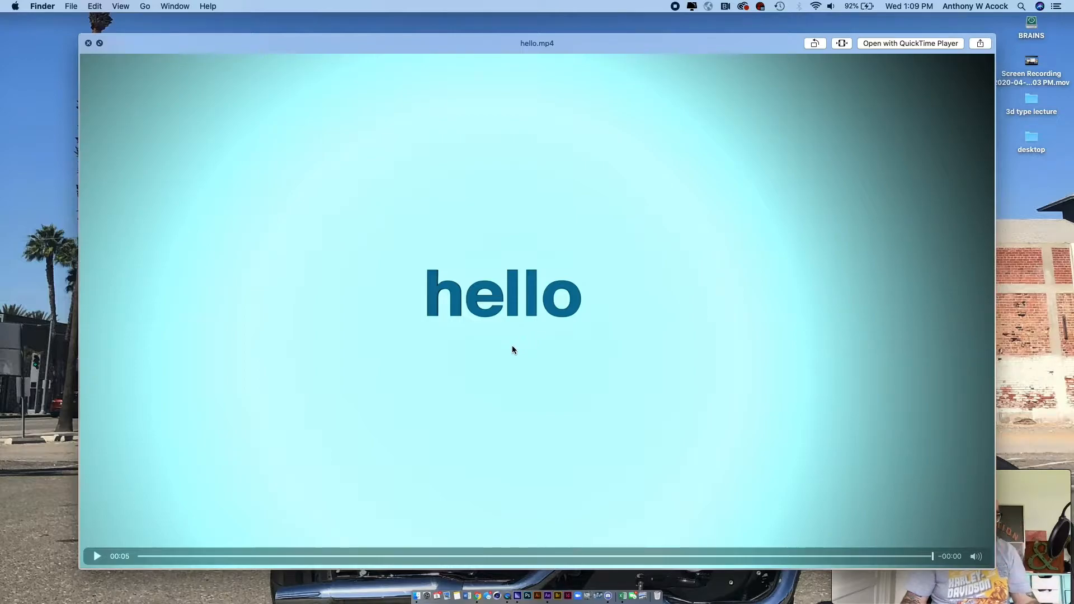
click(159, 556)
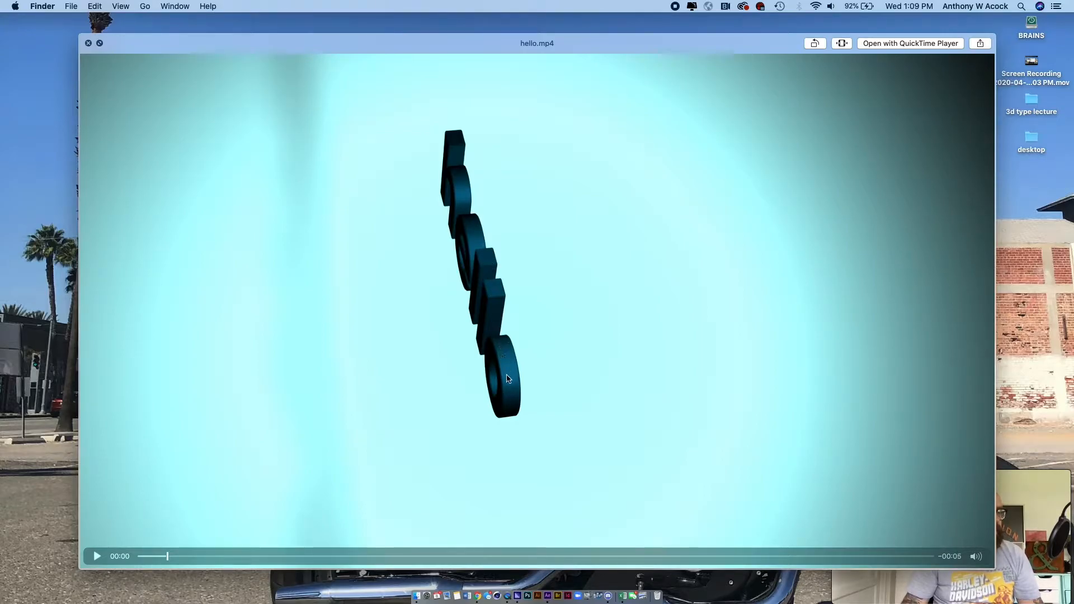
drag(166, 556, 208, 557)
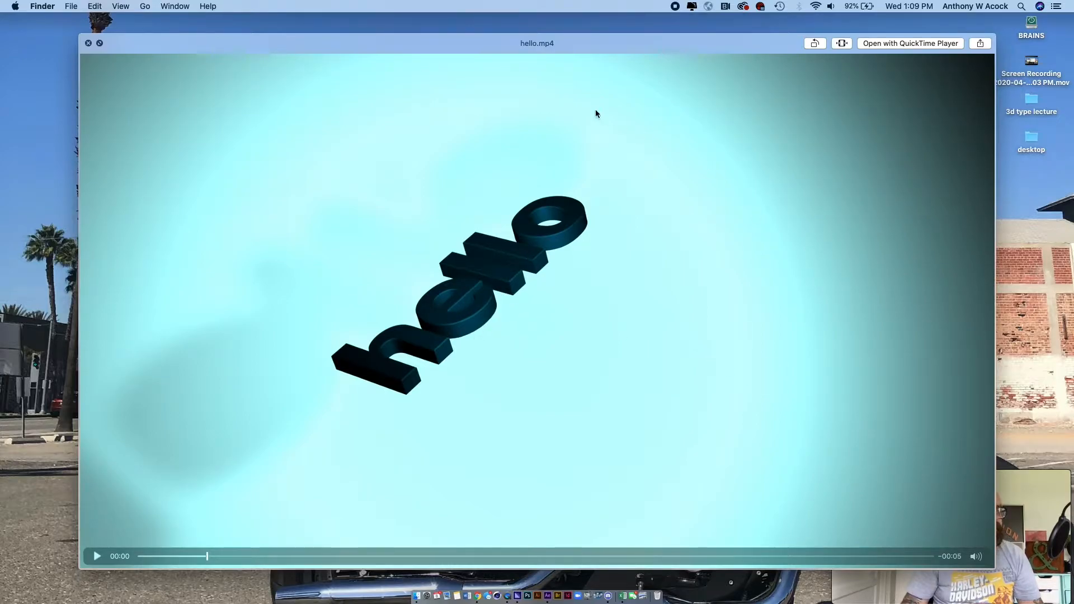
key(space)
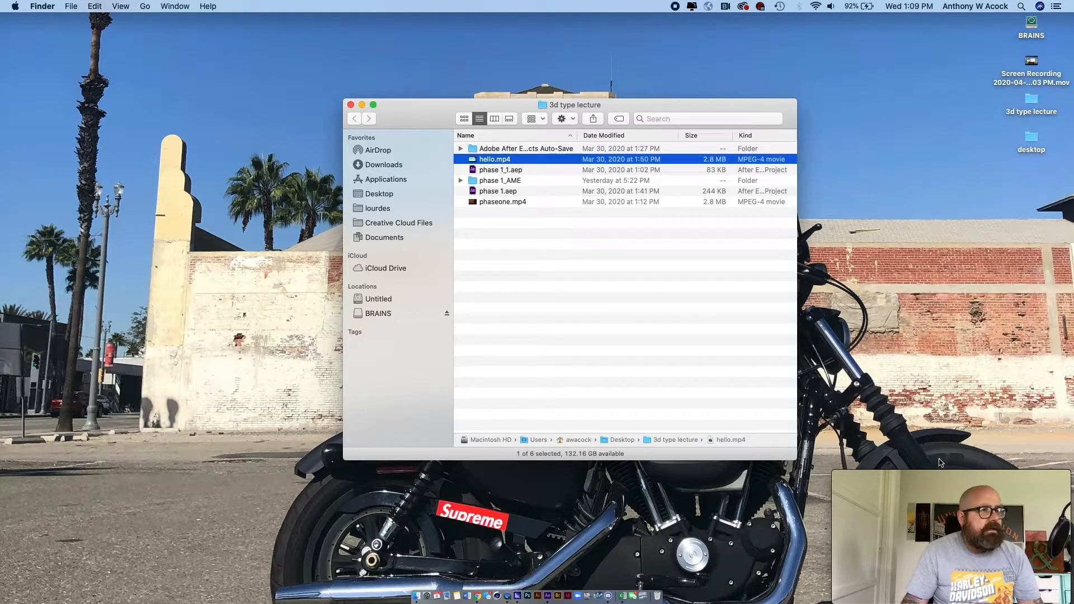
- Switch to After Effects and create a 1920 x 1080 px composition named Comp 1, 5 seconds long at 30 fps
key(super+Tab)
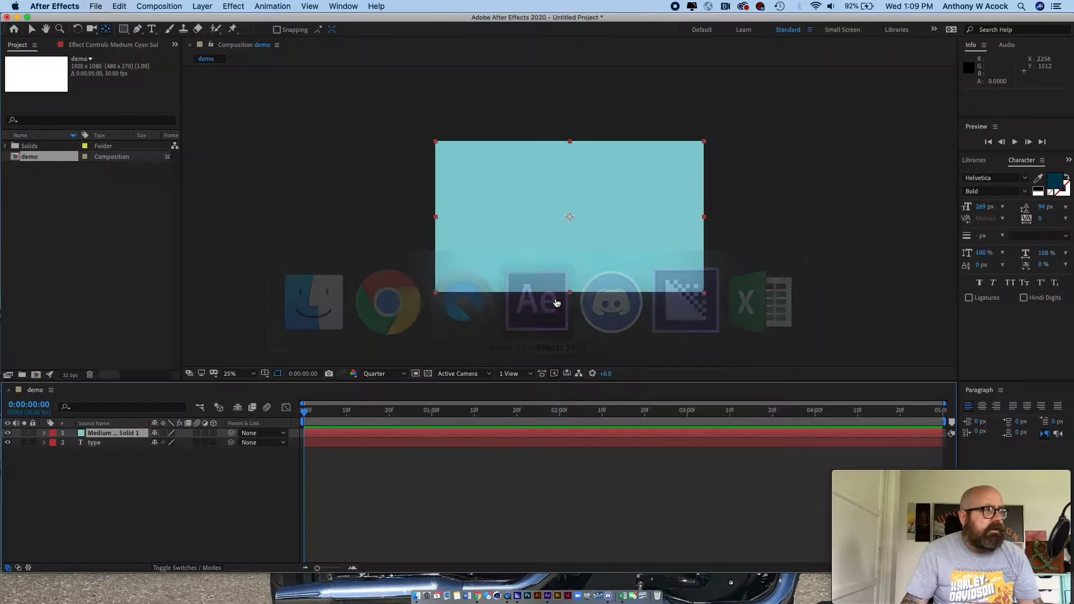
key(super+n)
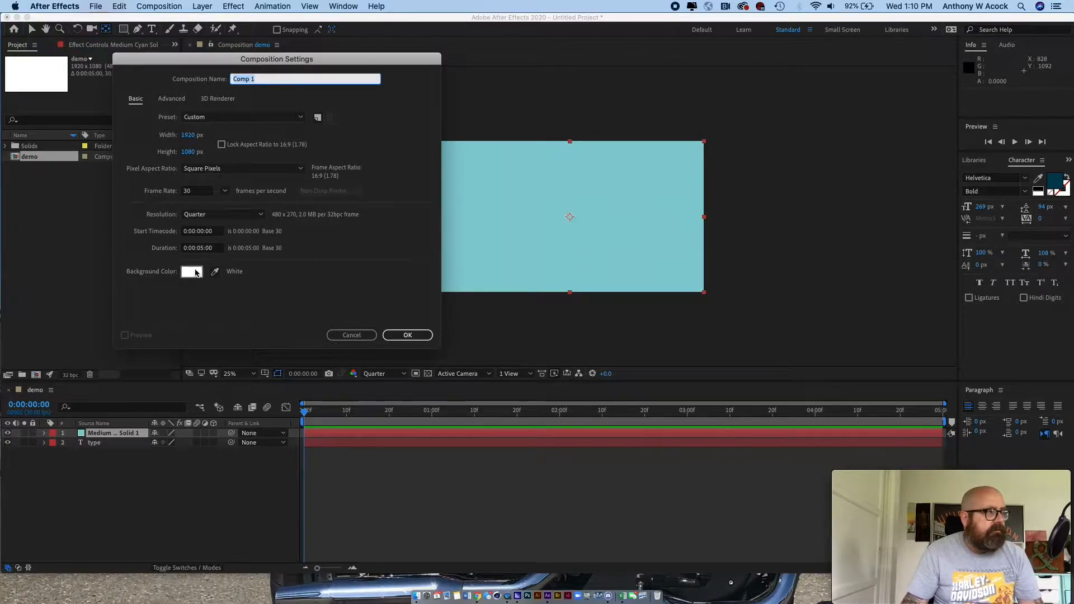
click(408, 335)
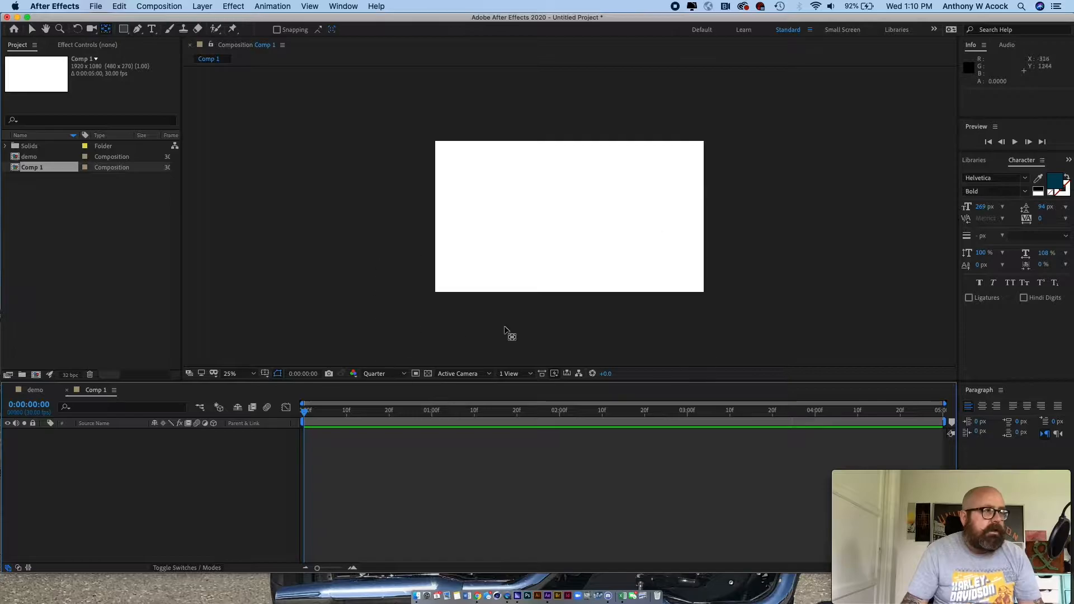
- Add a text layer reading "type" in the upper part of the composition
click(151, 28)
click(462, 194)
text(type)
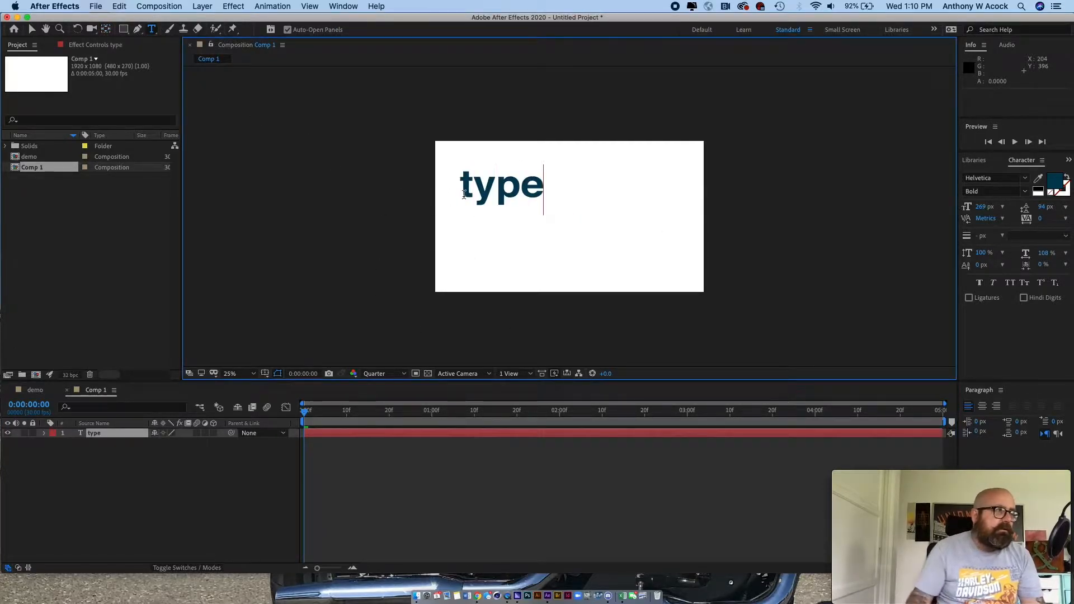
- Move the text nearer the middle of the frame and place its anchor point at the centre of the word
click(31, 31)
drag(476, 183, 528, 206)
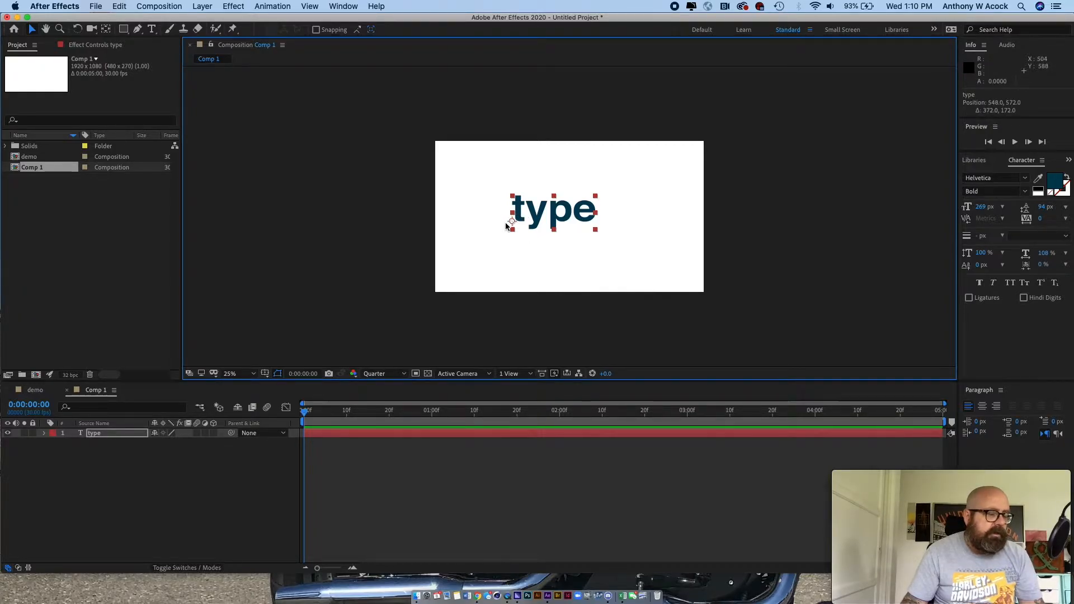
key(y)
drag(519, 225, 554, 217)
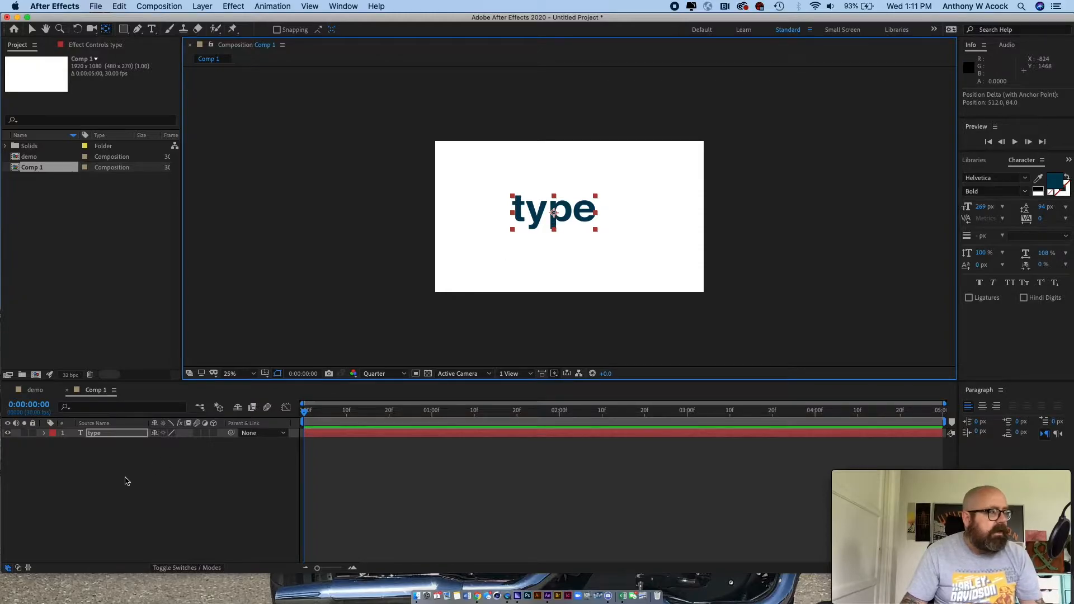
- Scale the text layer up to 173%
key(s)
click(171, 443)
drag(172, 443, 216, 446)
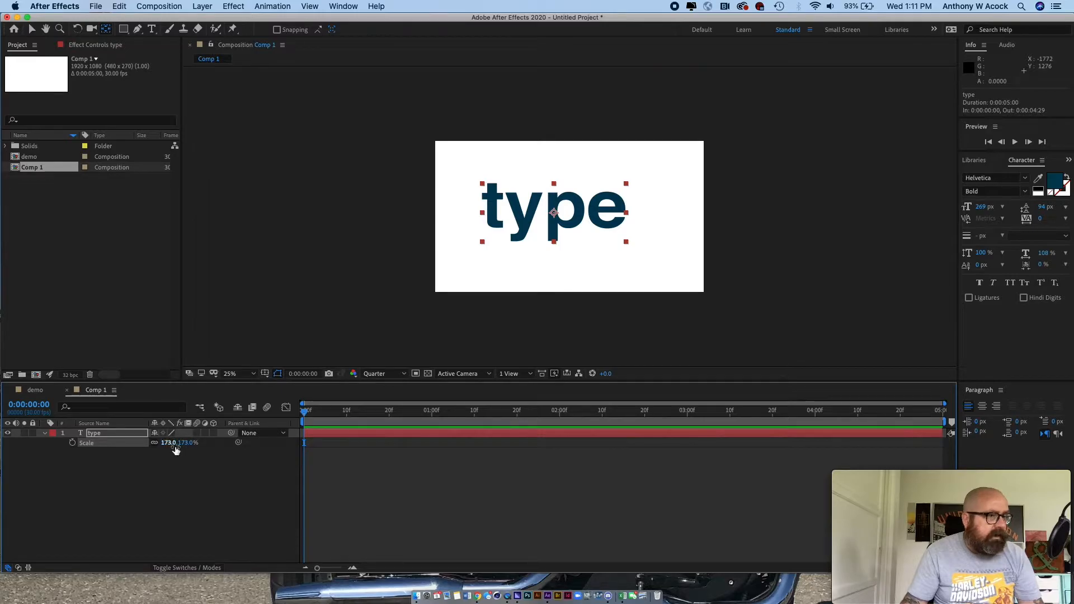
click(147, 492)
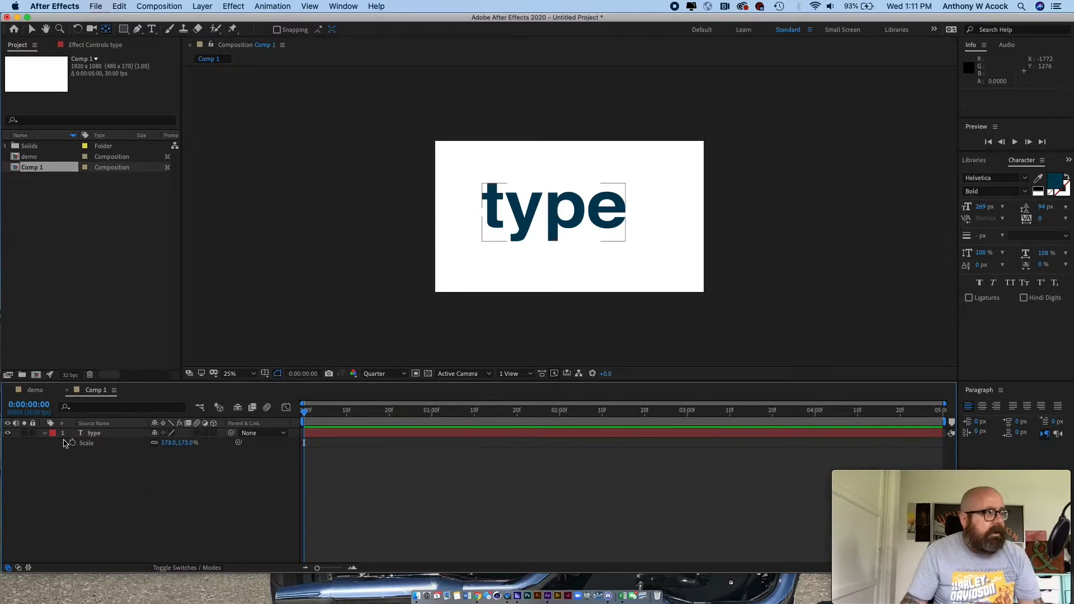
click(45, 434)
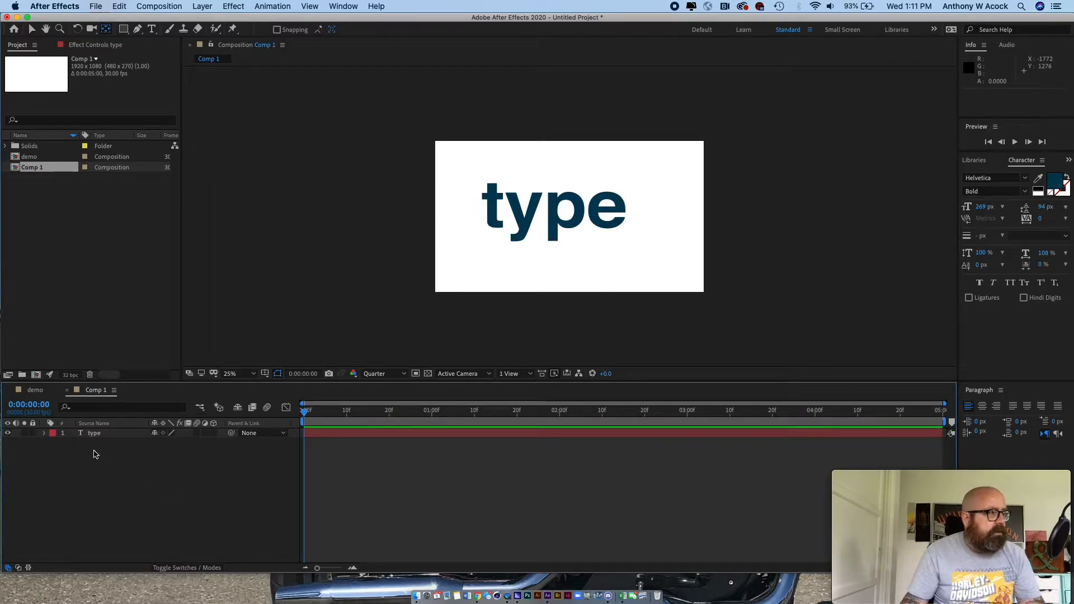
- Add a medium cyan solid at composition size with square pixels and place it beneath the text layer
right_click(94, 455)
mouse_move(128, 460)
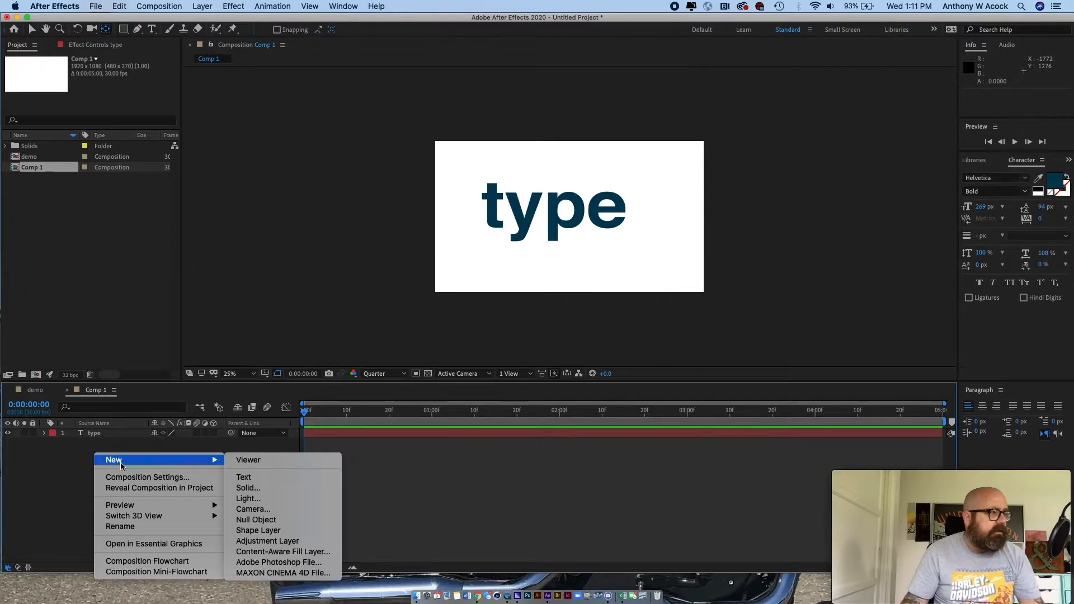
click(284, 494)
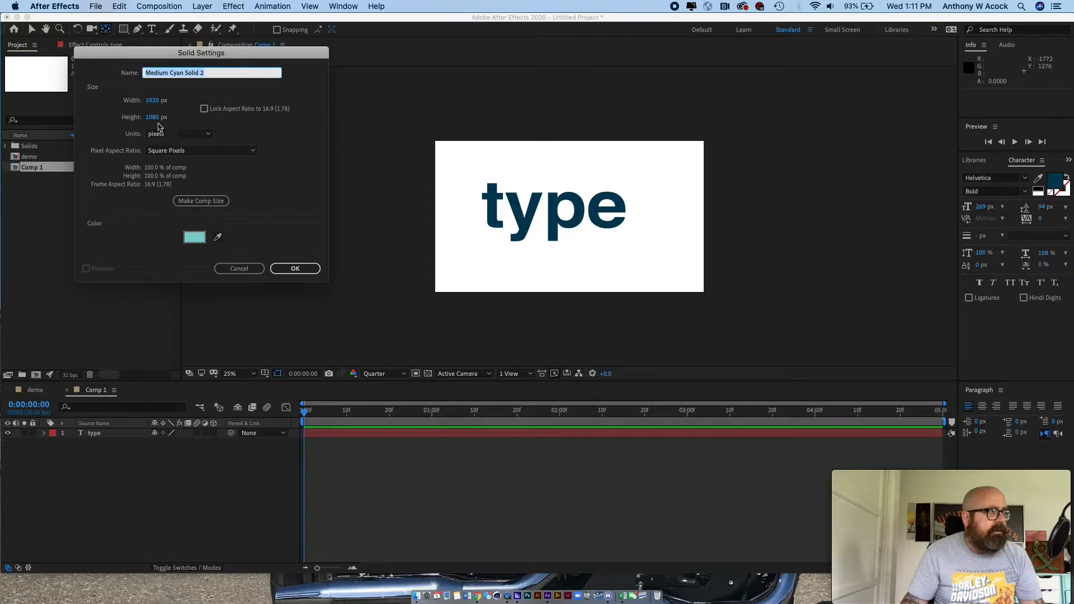
click(191, 202)
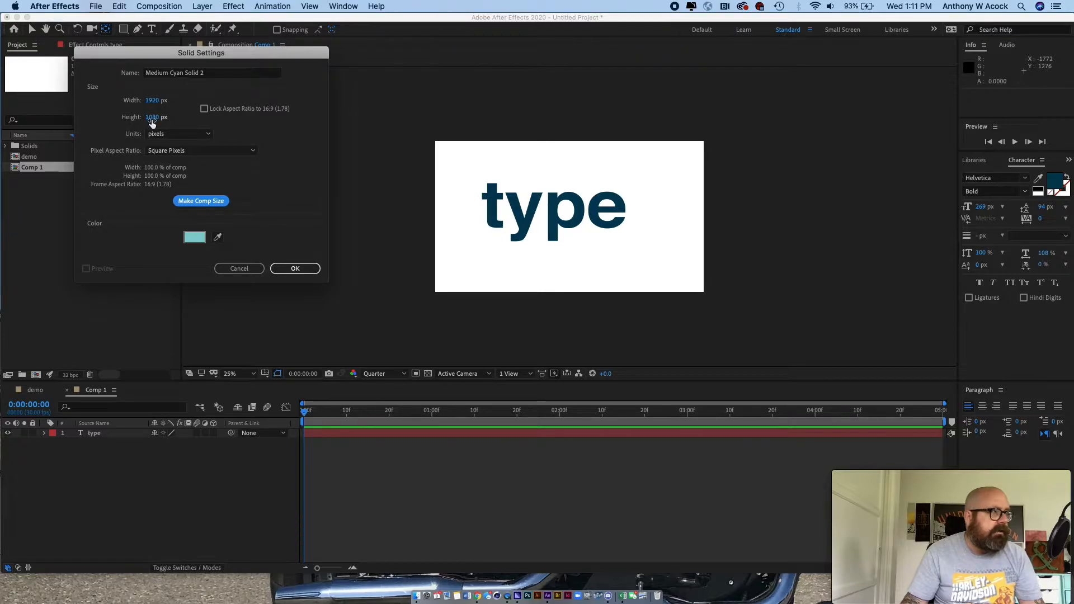
click(211, 151)
click(235, 126)
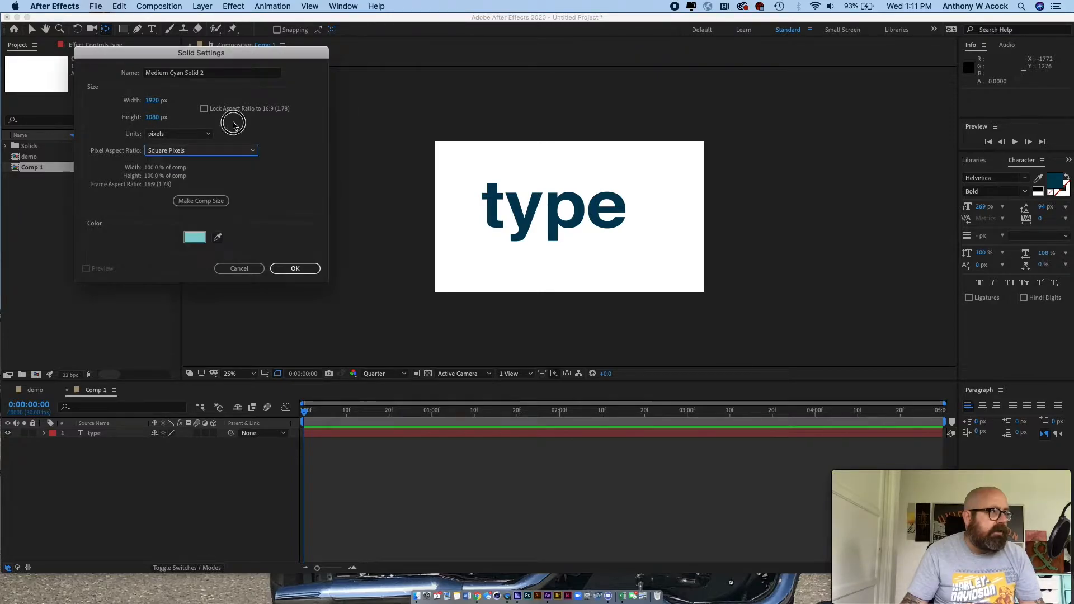
click(291, 269)
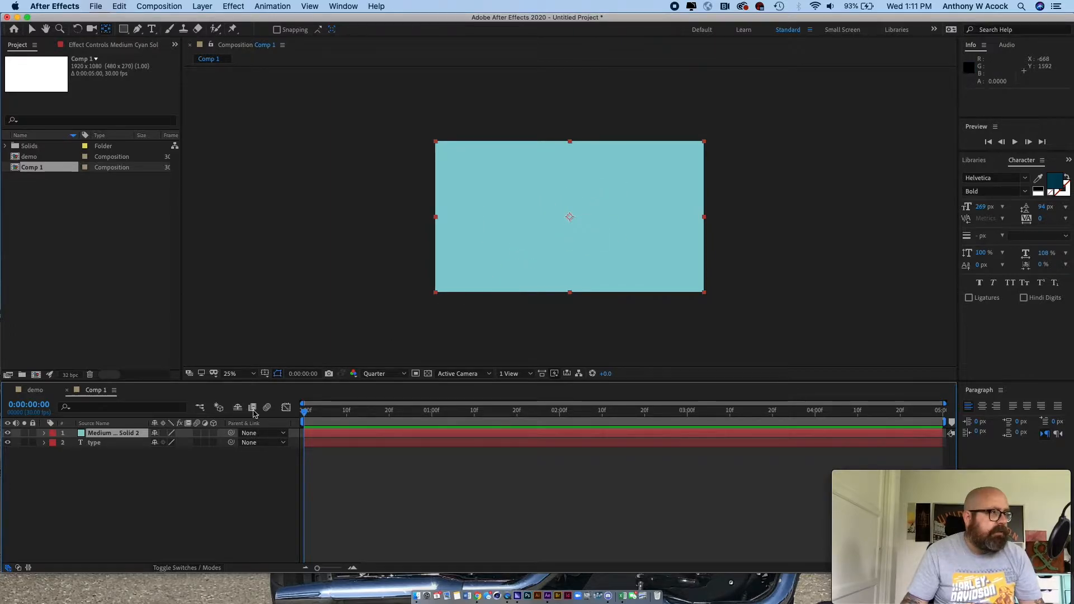
drag(112, 433, 128, 454)
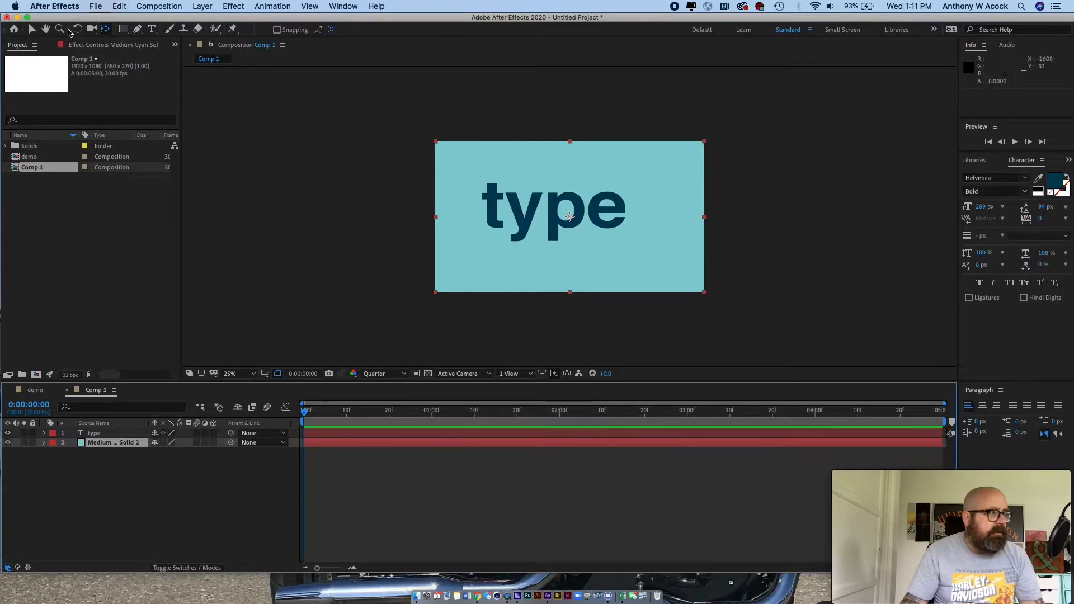
- Move the word "type" to the centre of the frame, leaving the cyan solid in its original position
click(32, 28)
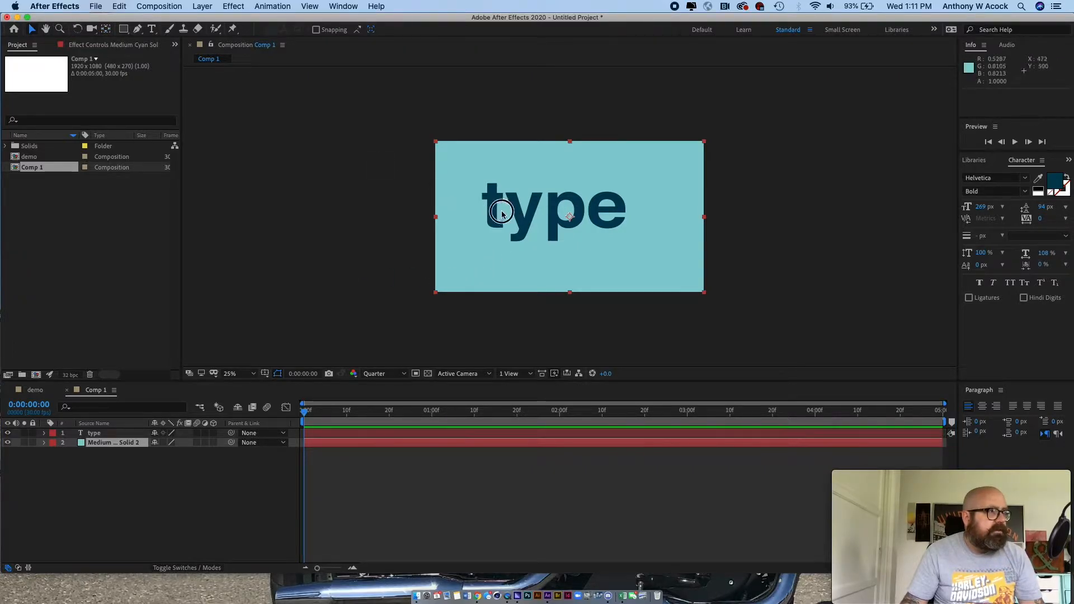
drag(497, 209, 520, 220)
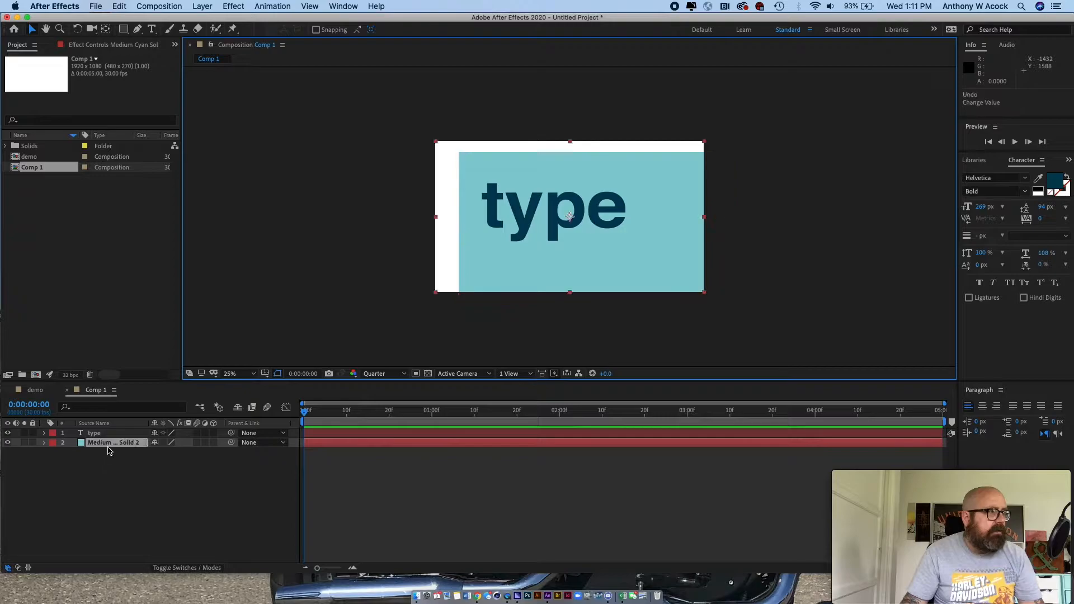
key(super+z)
click(505, 218)
drag(505, 218, 525, 222)
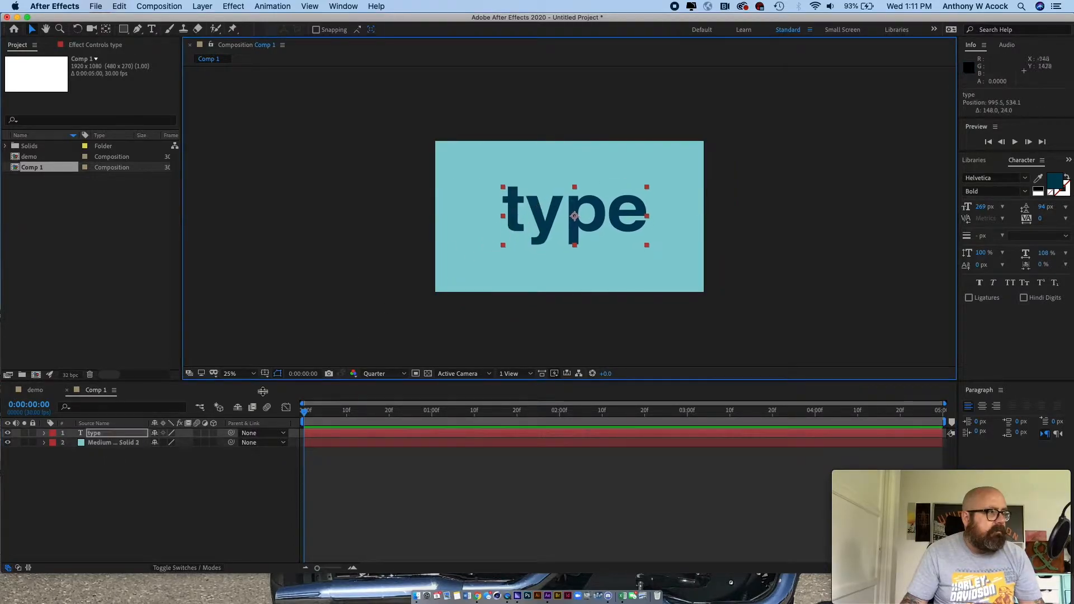
- Set the text layer's scale to 89% and deselect it
click(129, 444)
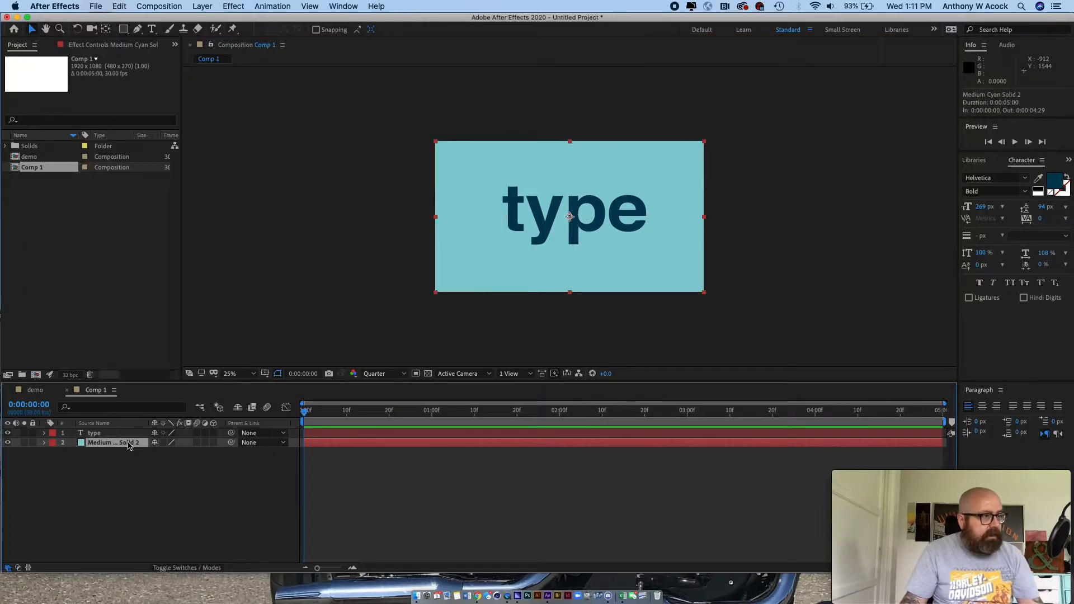
click(538, 230)
key(s)
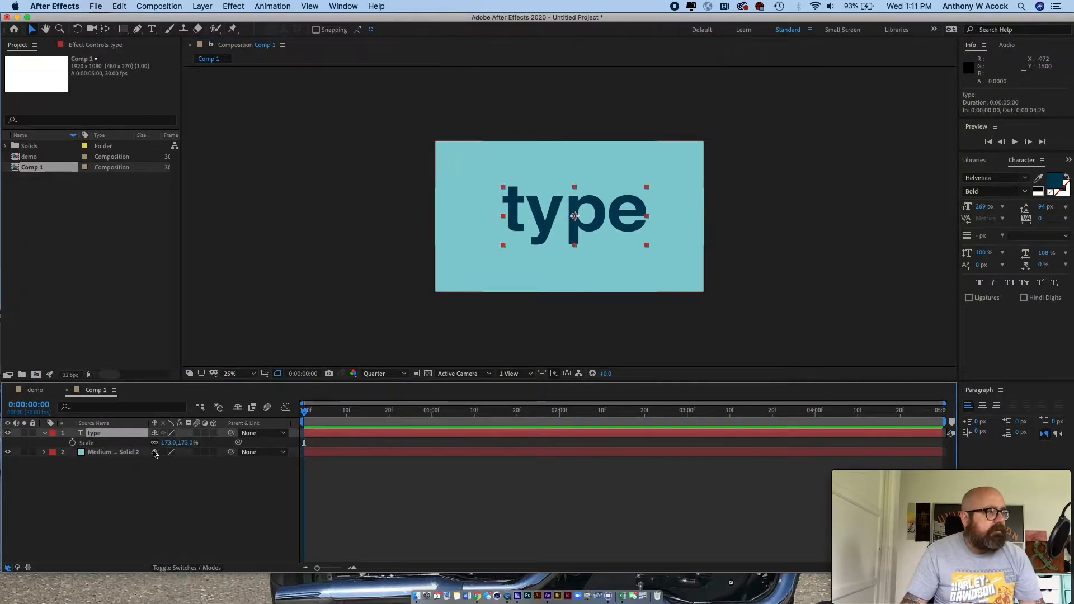
drag(168, 443, 115, 444)
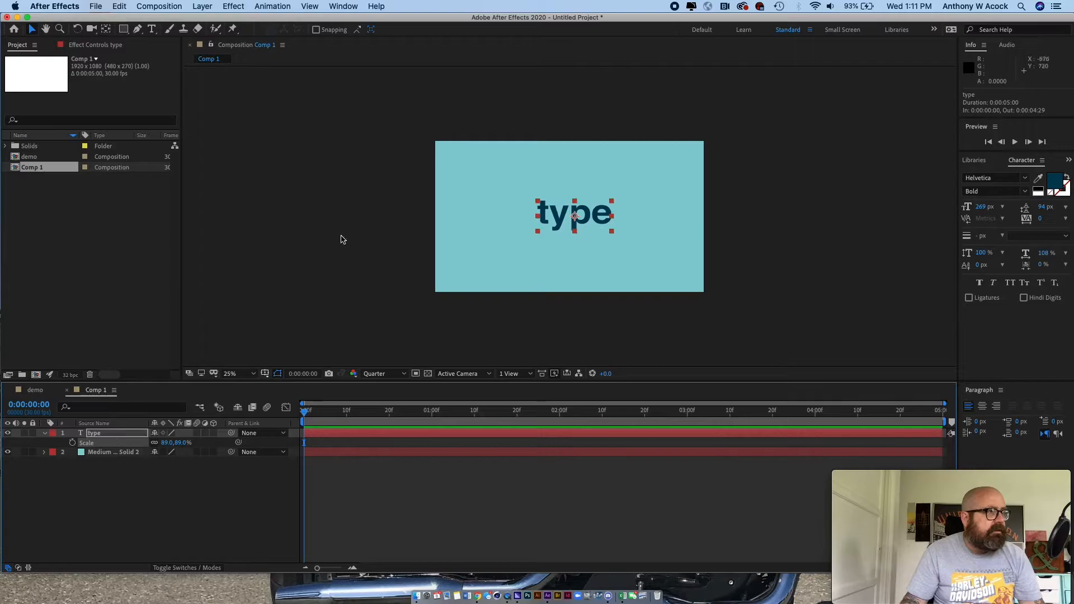
click(343, 242)
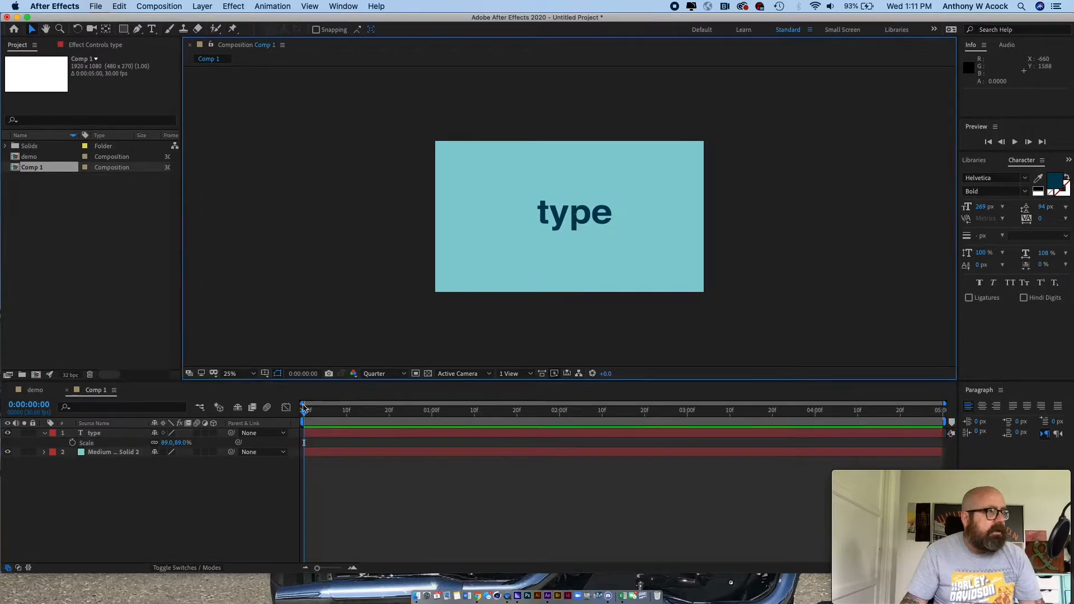
click(403, 374)
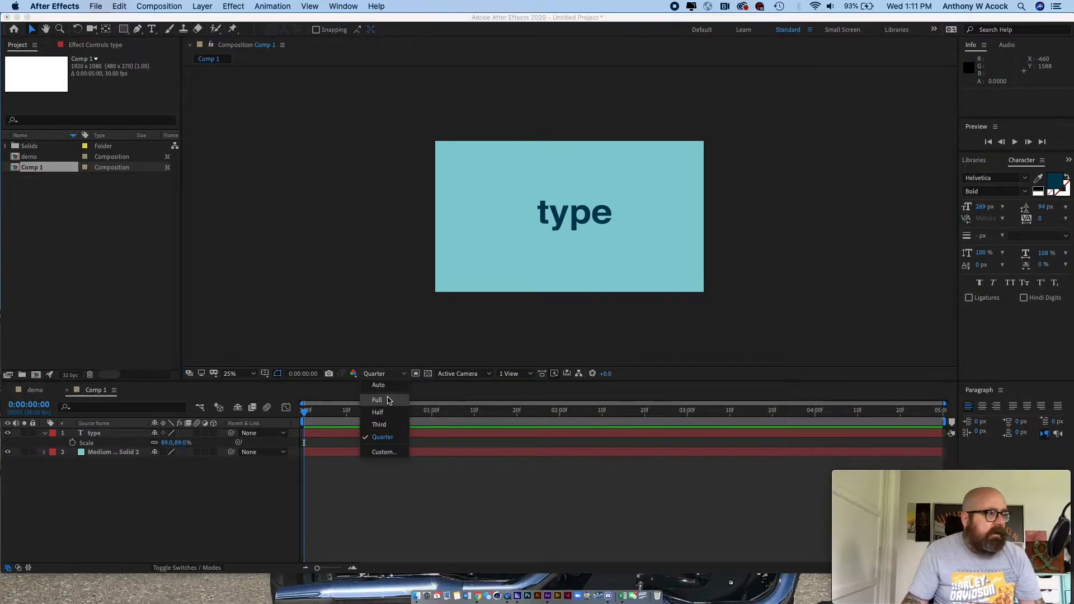
click(354, 316)
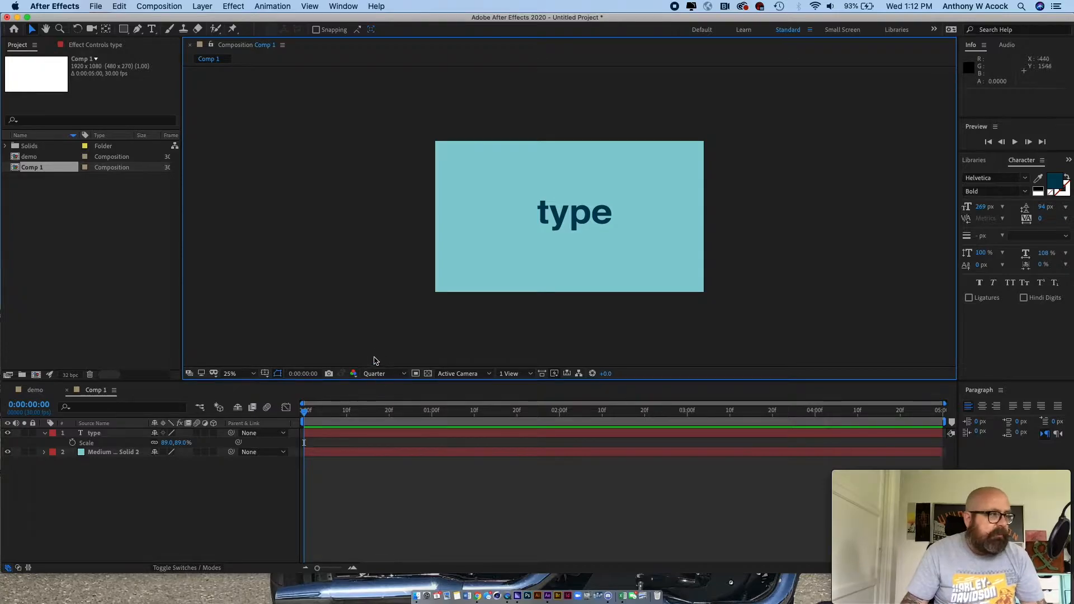
- Turn both the text and solid layers into 3D layers and reveal the text layer's scale property
click(177, 489)
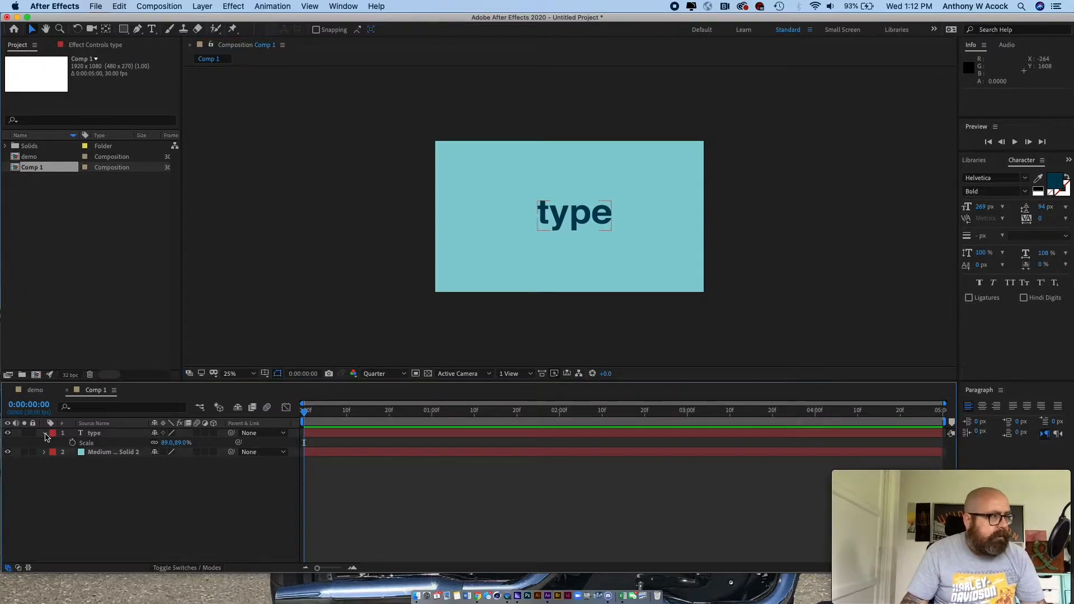
click(44, 434)
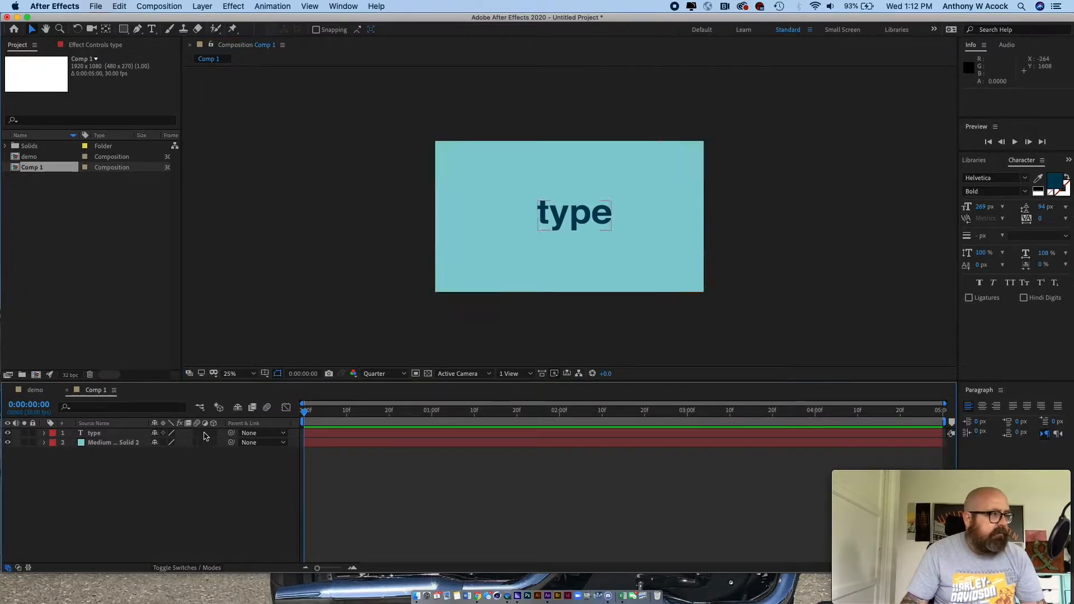
click(213, 433)
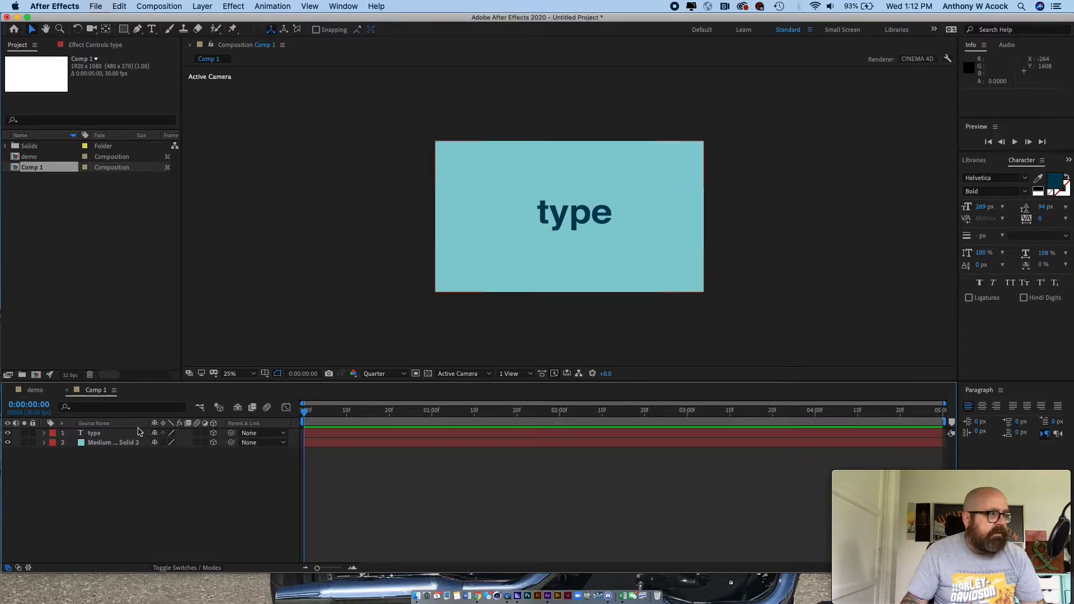
click(105, 435)
key(s)
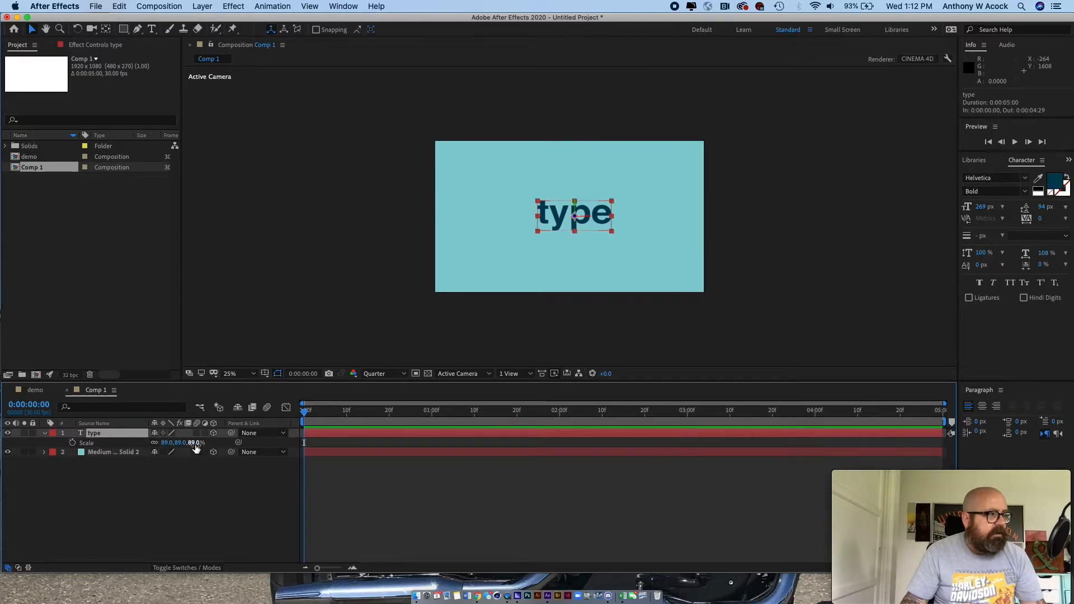
- Inspect the text layer's opacity and 3D rotation properties, collapse them and deselect the layer
key(t)
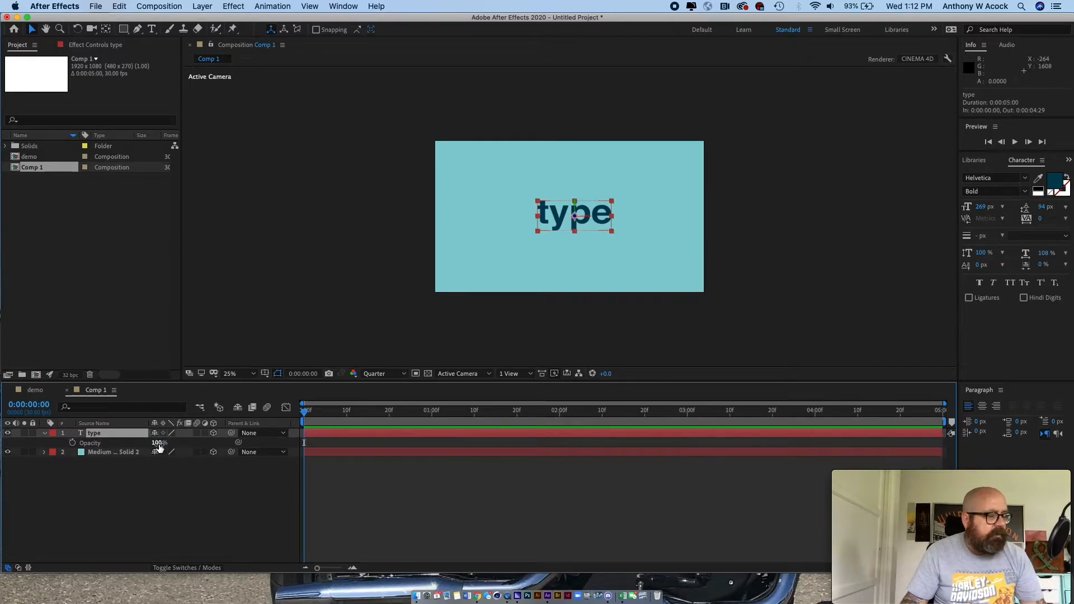
key(r)
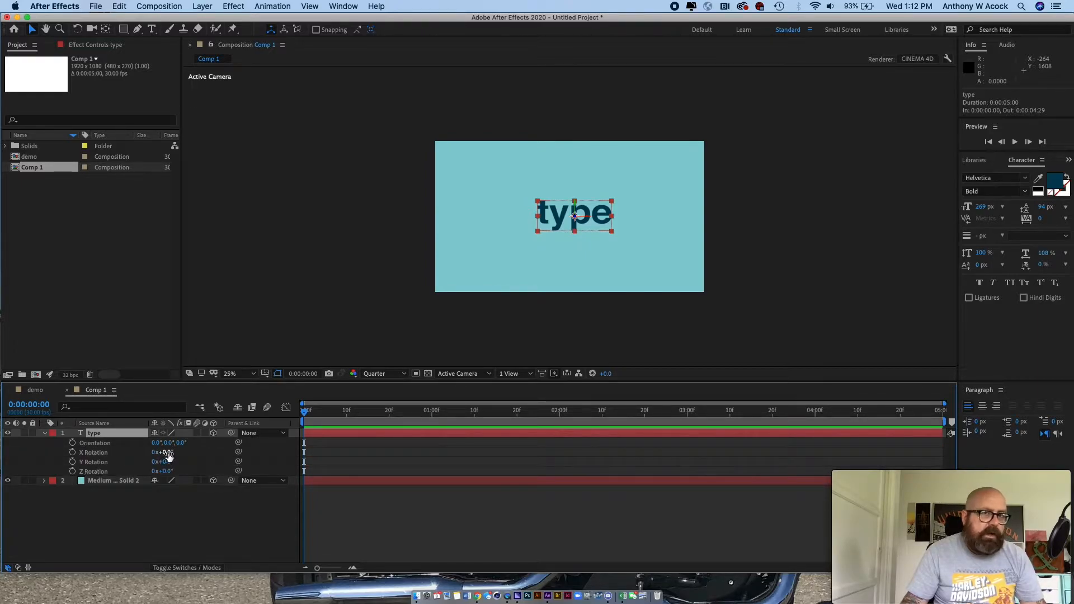
click(45, 433)
click(348, 314)
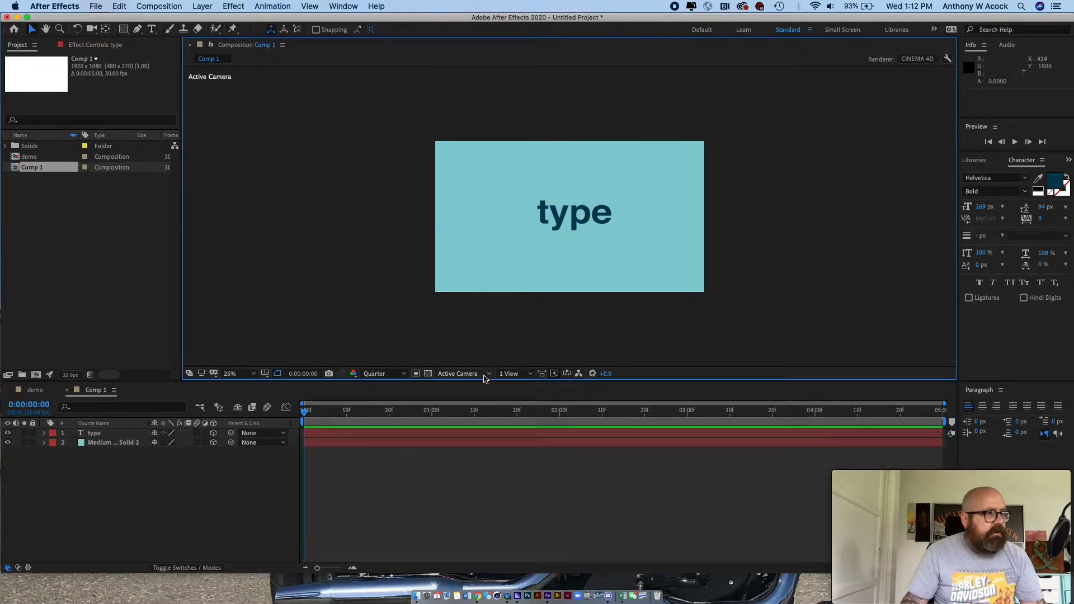
- Show the composition in two horizontal views and examine where the solid and the text sit from the top
click(531, 375)
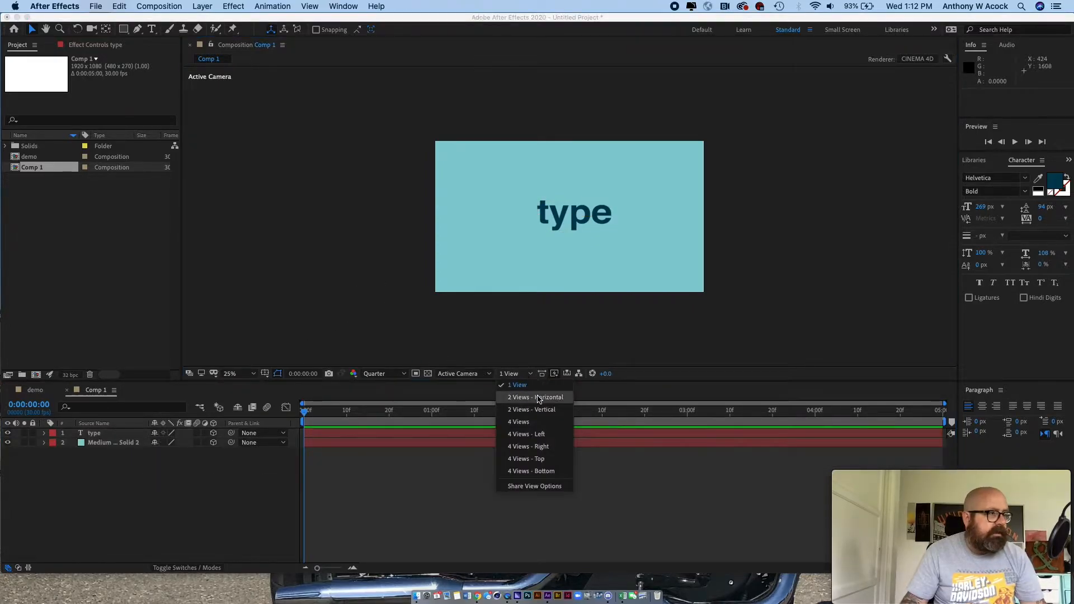
click(538, 399)
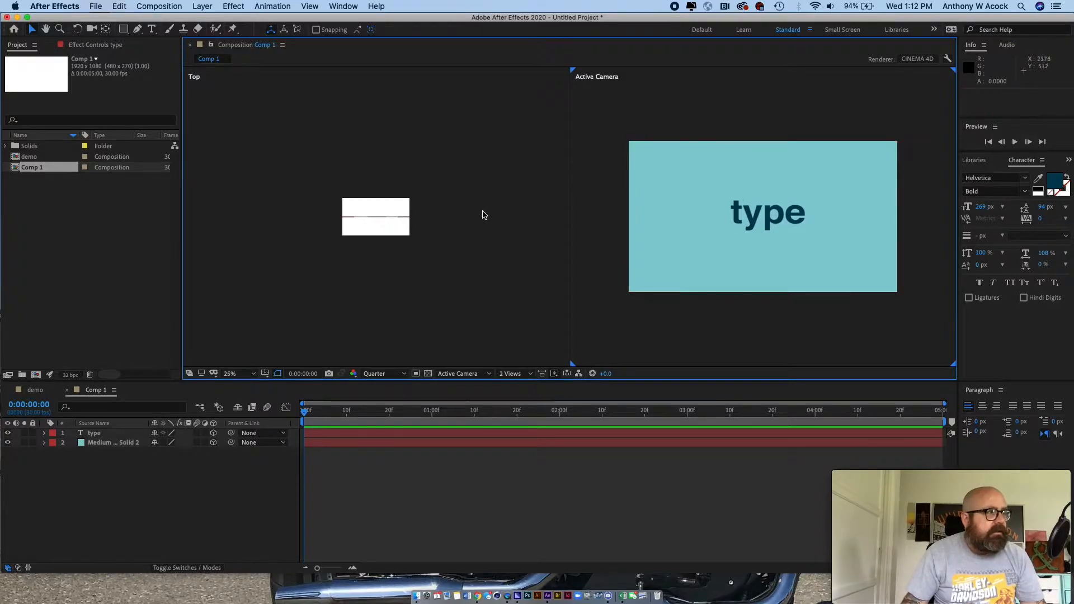
click(689, 150)
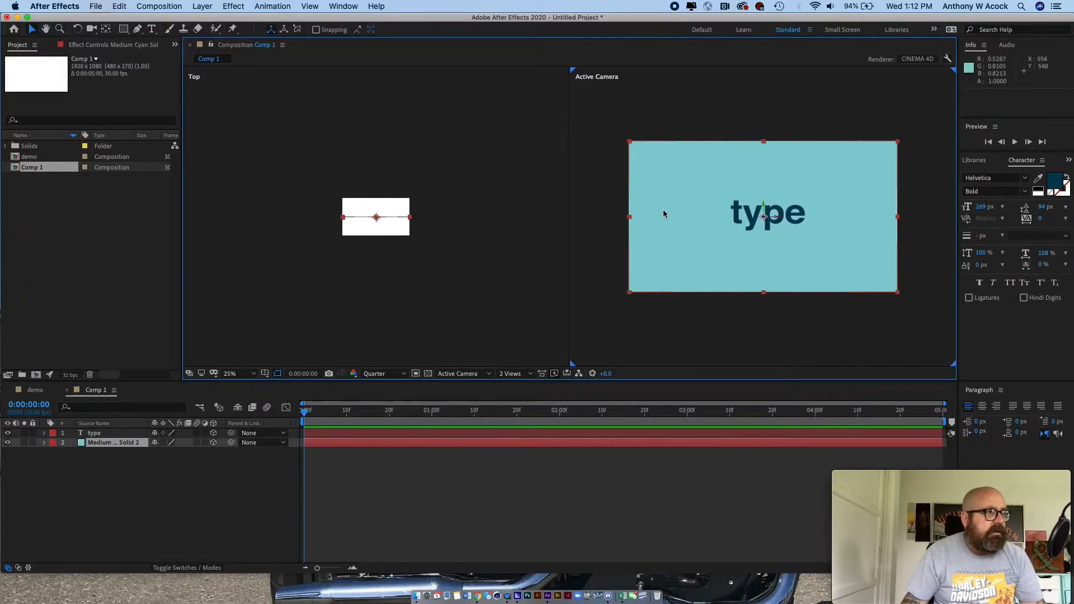
click(729, 214)
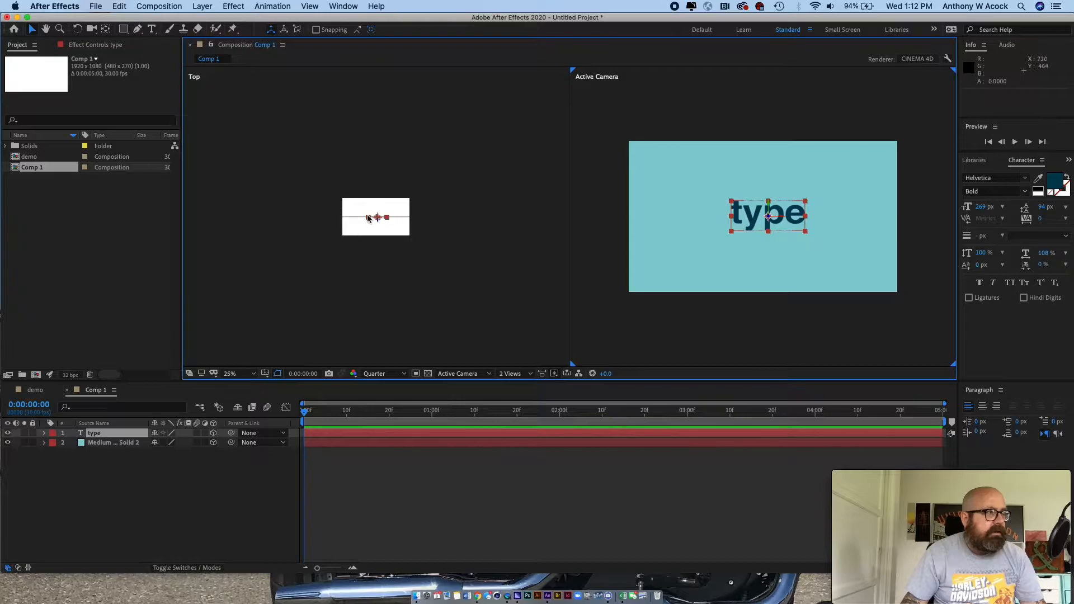
click(180, 496)
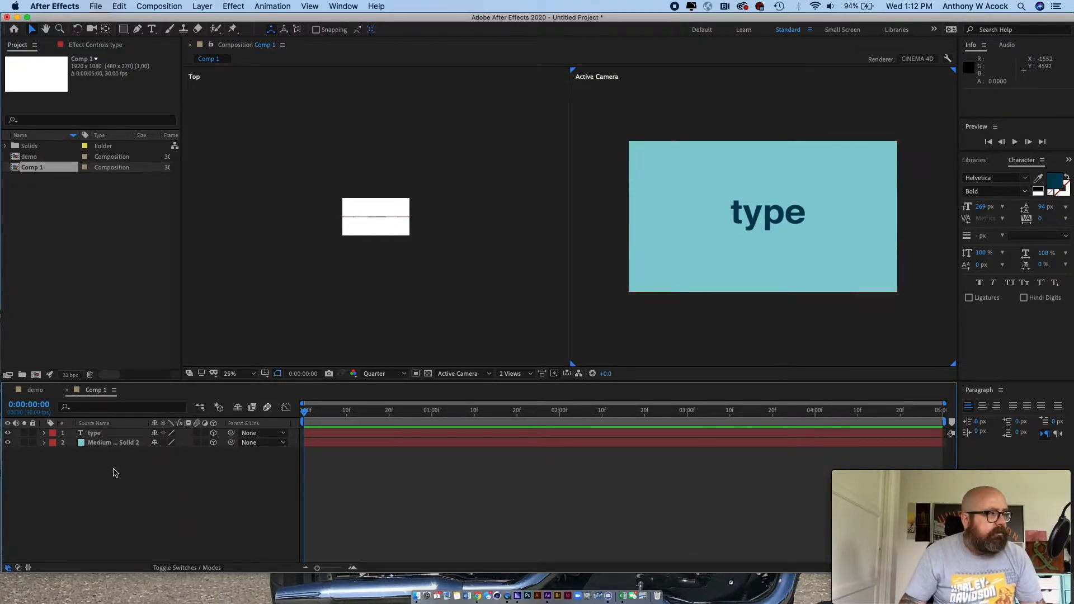
- Push the cyan solid back to a Z position of 854 and scale it to 173% to fill the frame
click(110, 443)
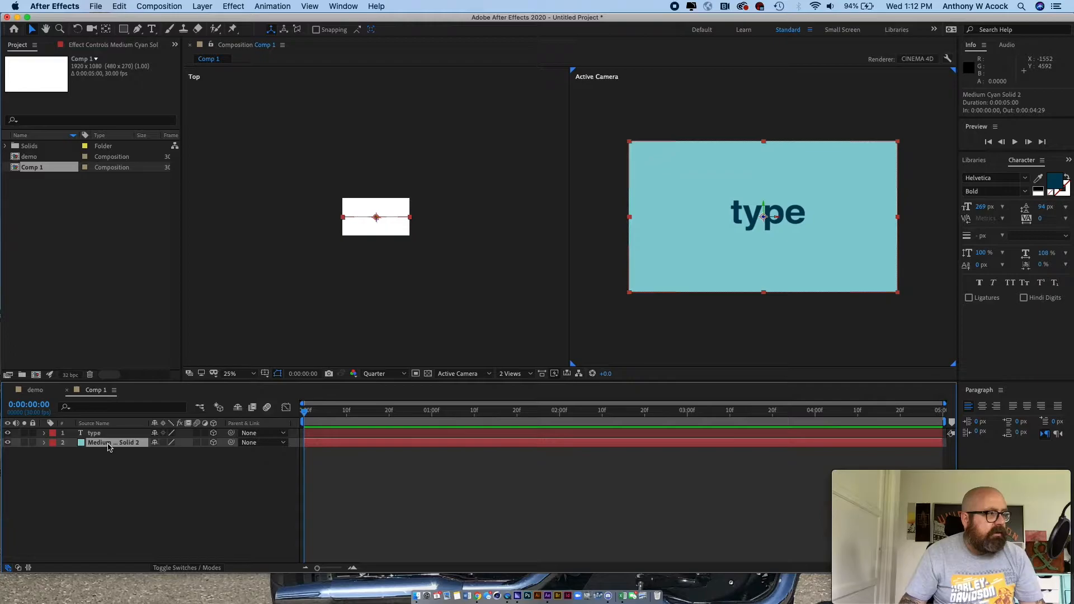
key(p)
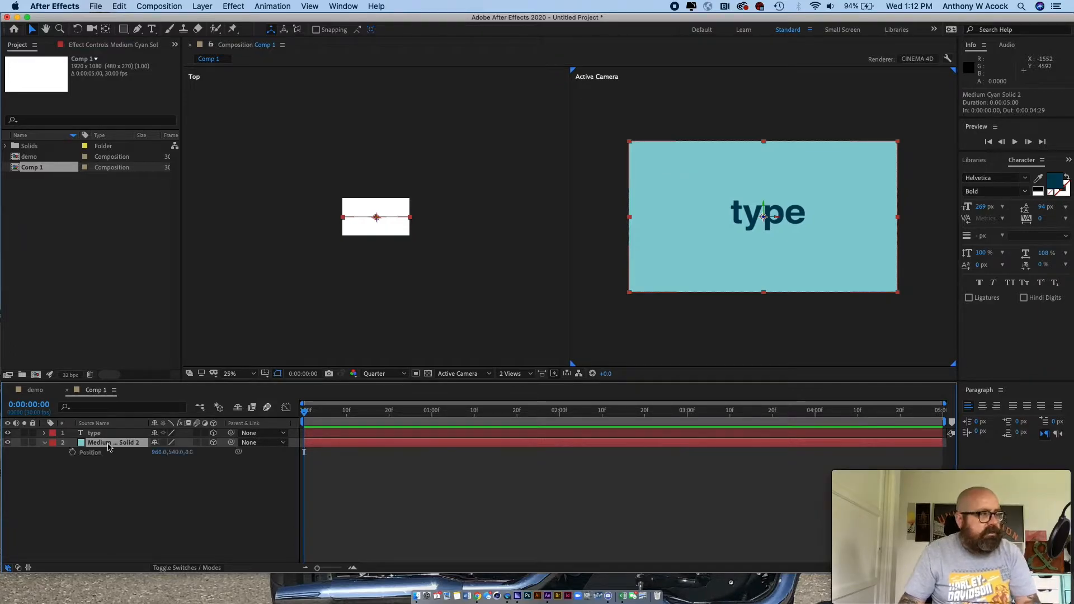
drag(189, 452, 606, 393)
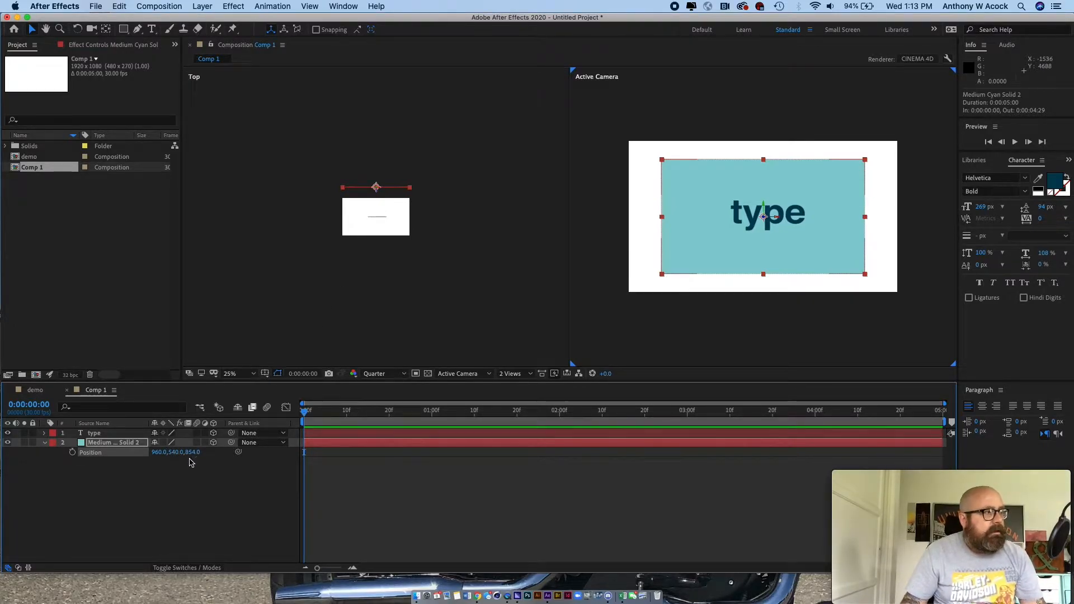
key(s)
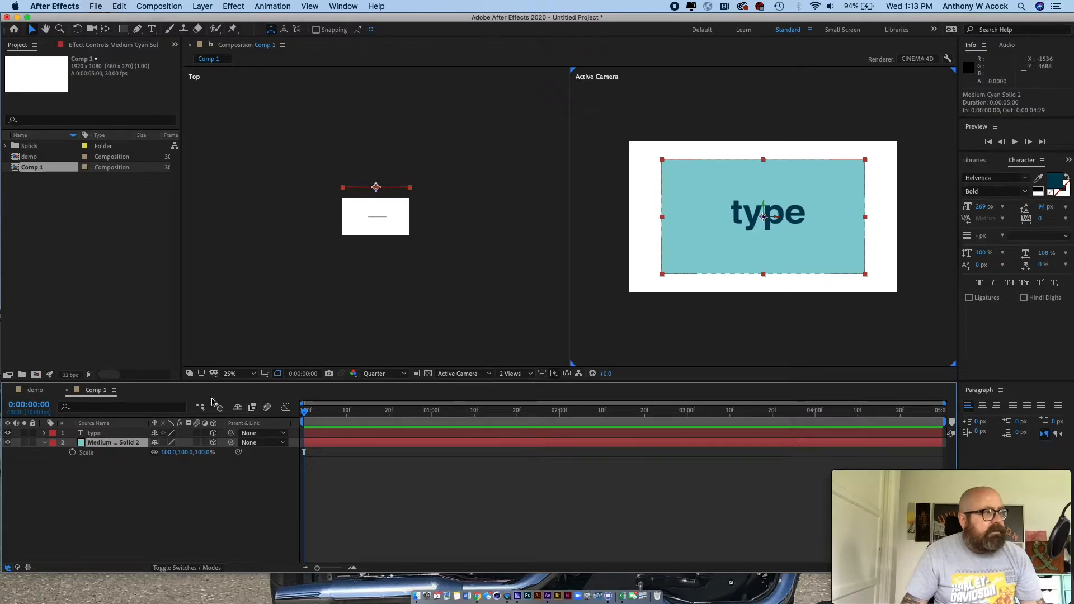
drag(165, 458, 207, 451)
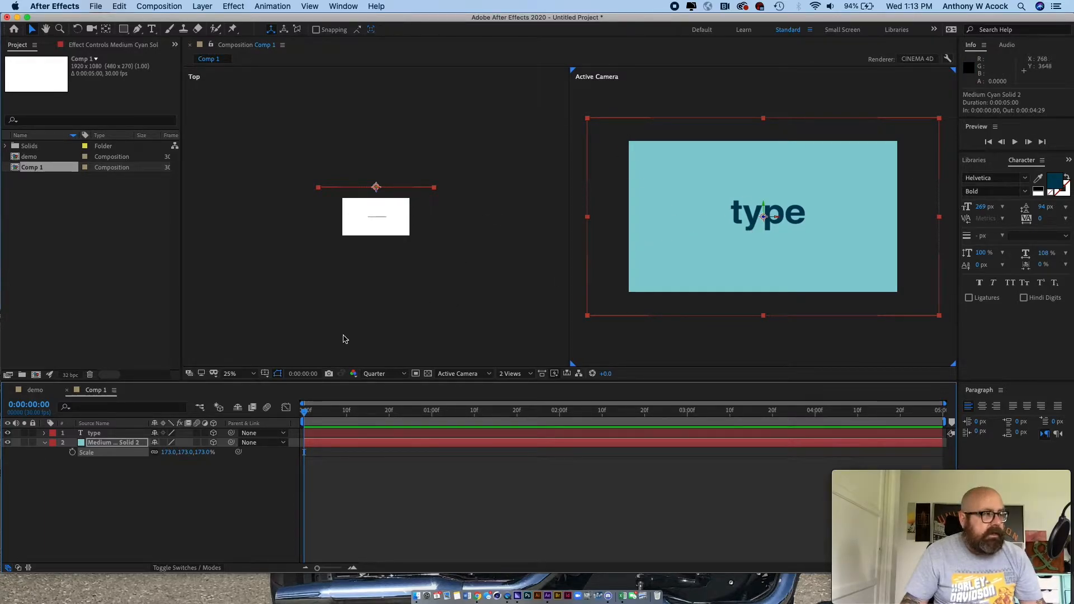
click(277, 325)
- Collapse the solid's properties and rotate the text layer 51° around its Y axis
click(95, 434)
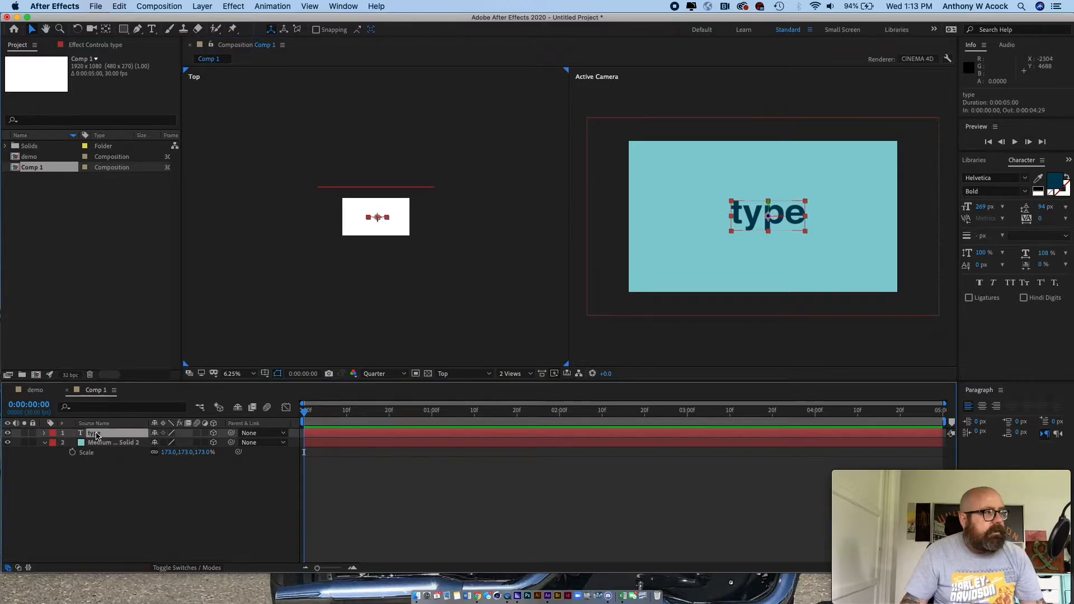
click(44, 443)
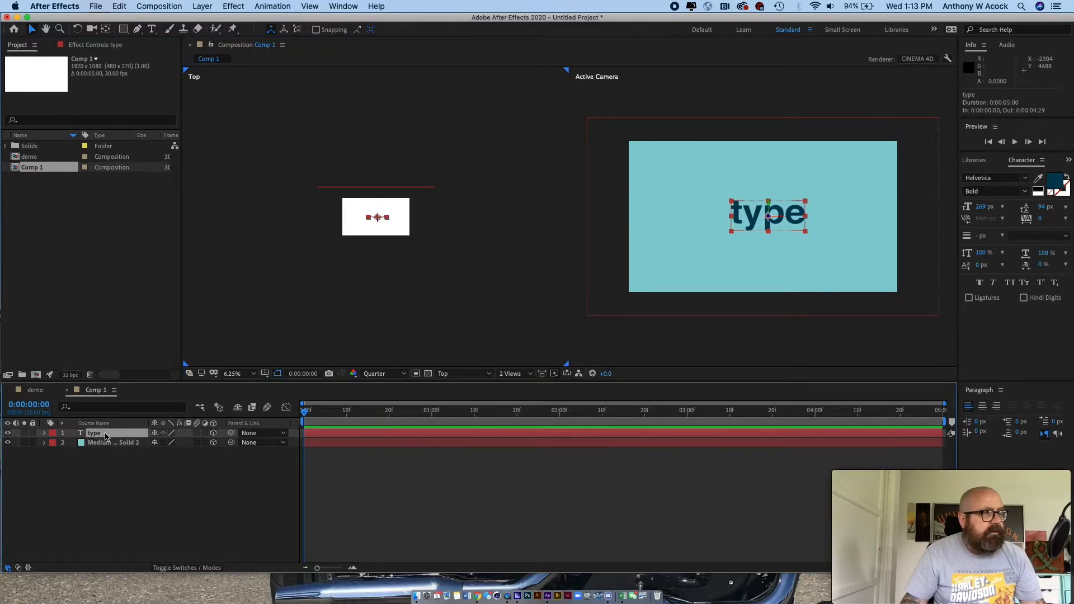
key(r)
drag(157, 468, 190, 460)
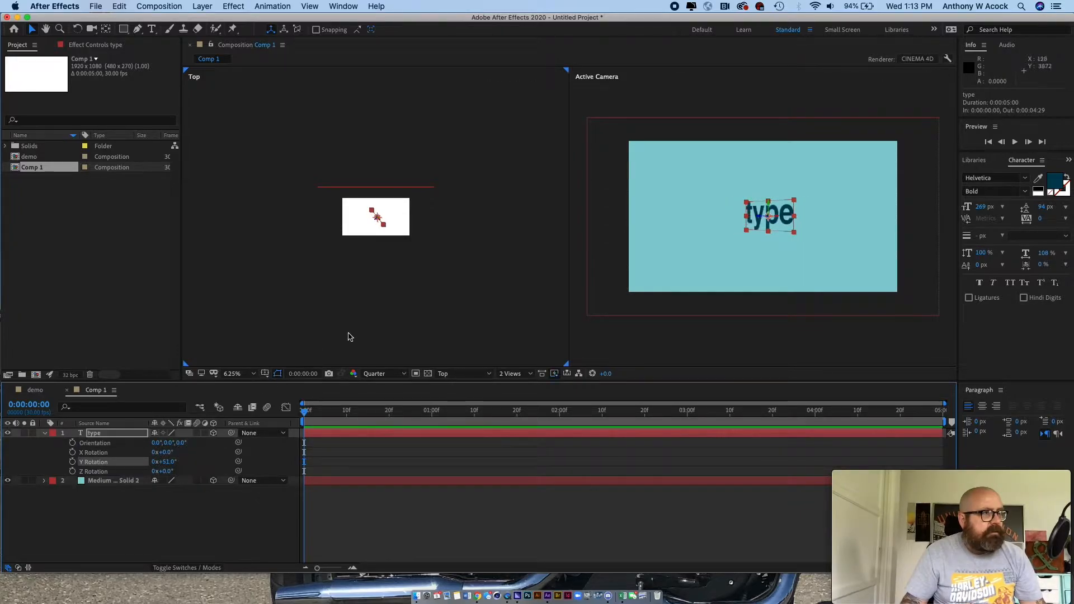
click(539, 180)
key(.)
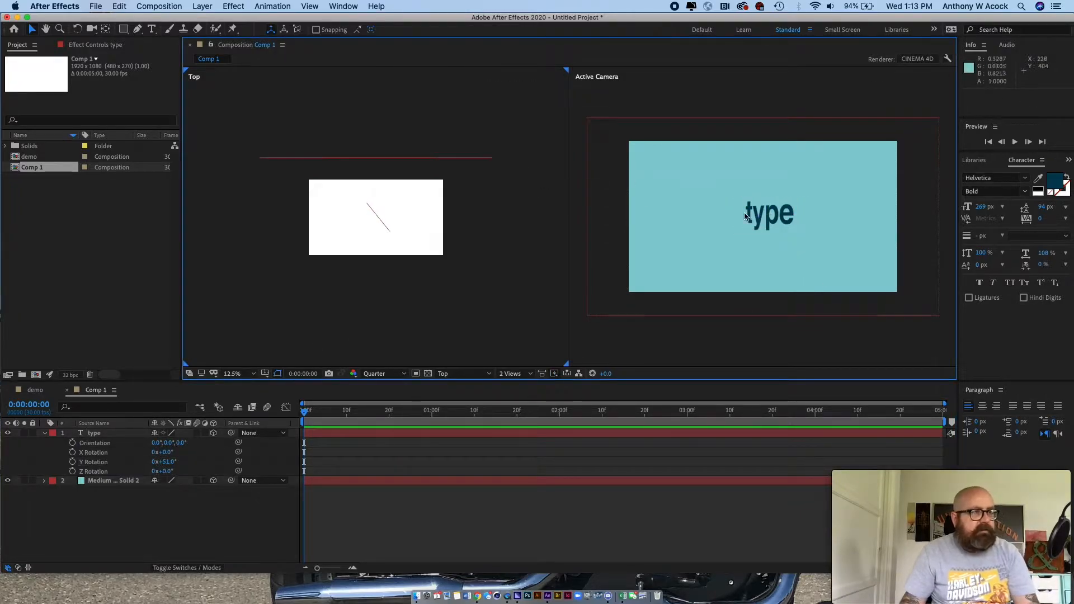
- Tilt the text layer in all directions: X rotation 56°, Y rotation 55° and Z rotation 47°
click(730, 261)
key(.)
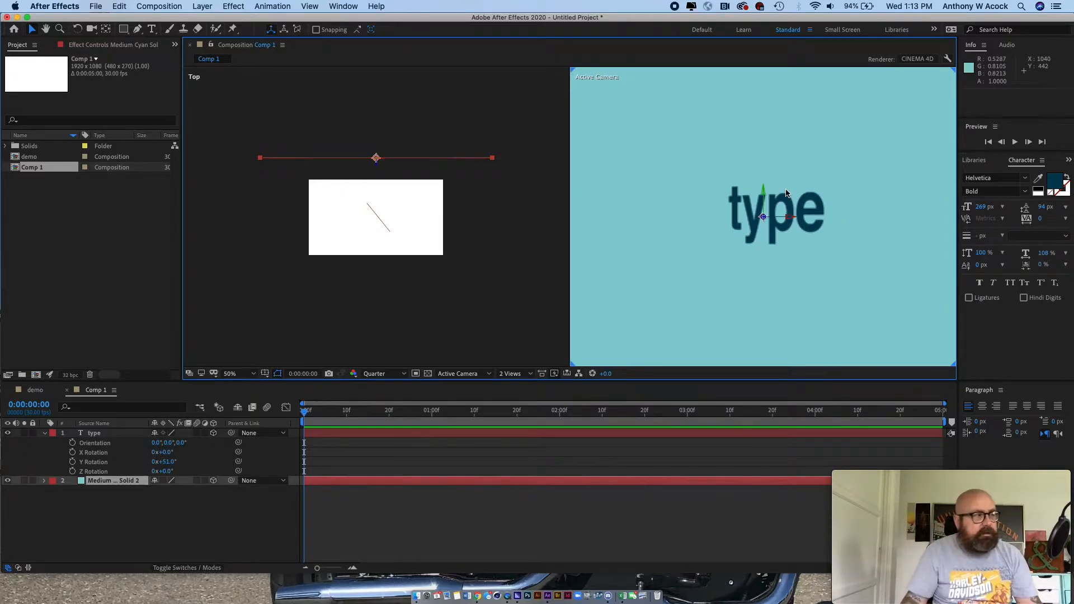
drag(171, 463, 194, 470)
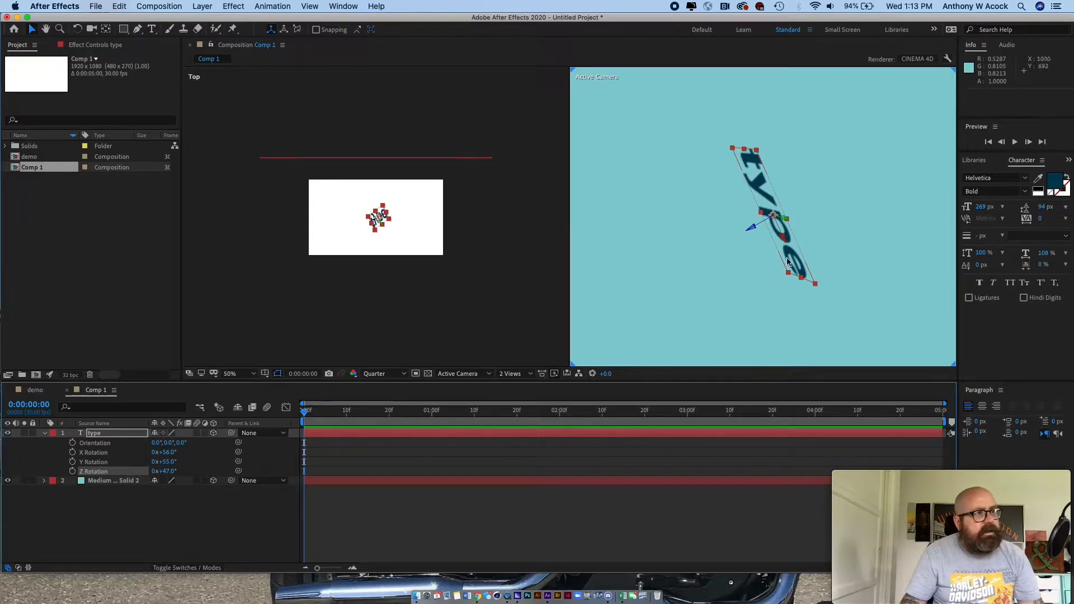
- Return to a single composition view and reset the text layer's X, Y and Z rotation to 0°
click(526, 374)
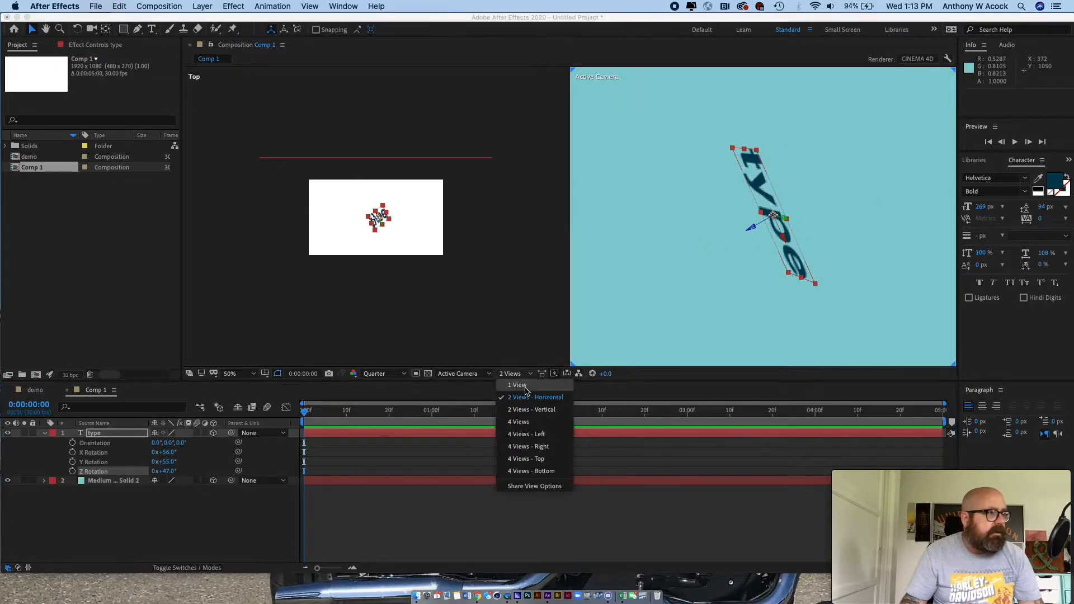
click(523, 401)
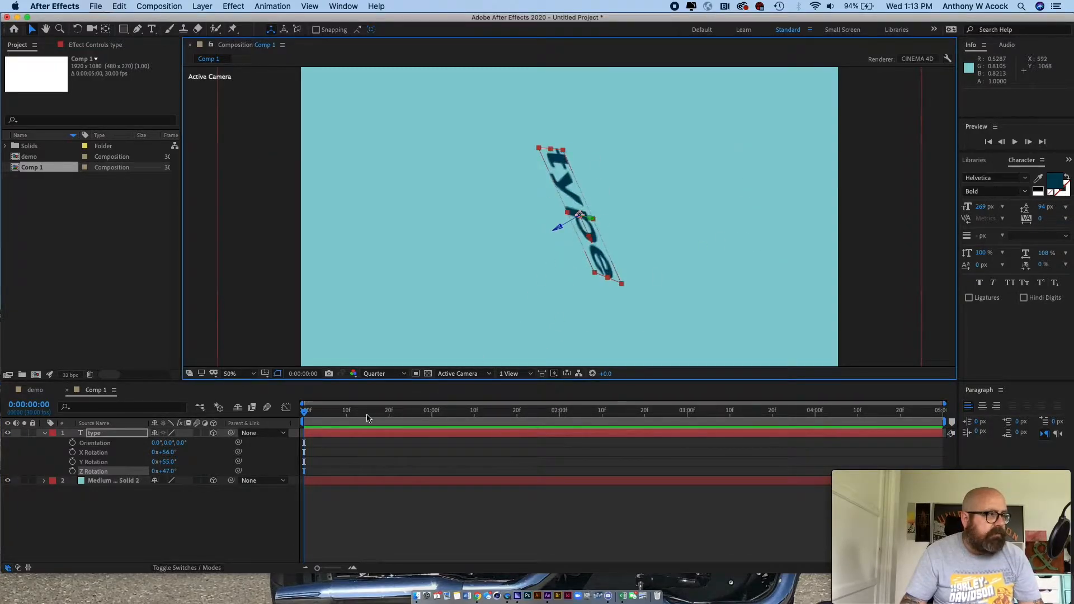
click(168, 452)
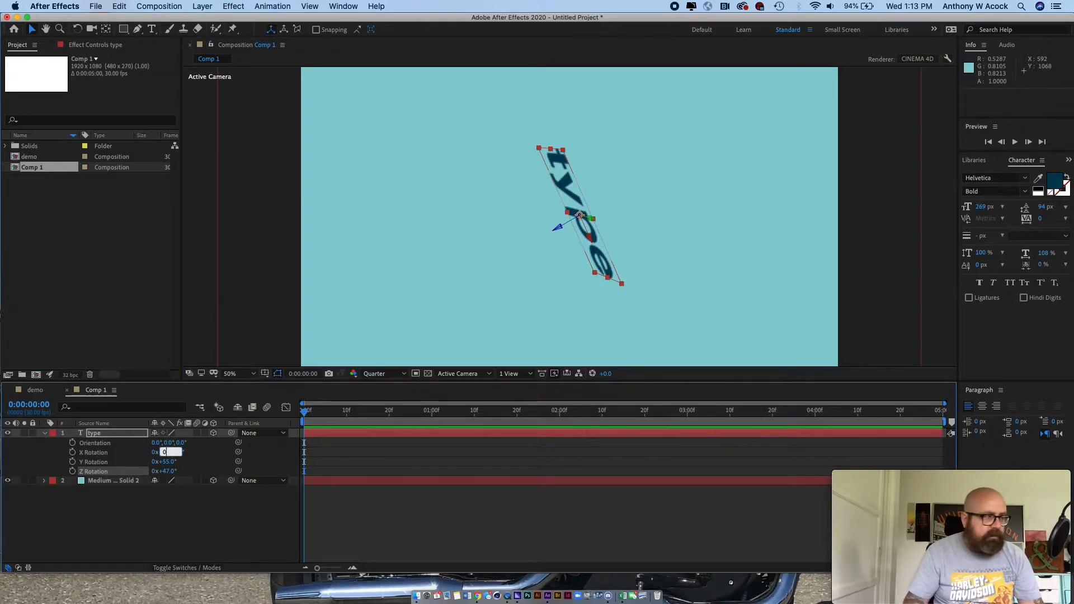
key(Return)
click(168, 461)
text(0)
key(Return)
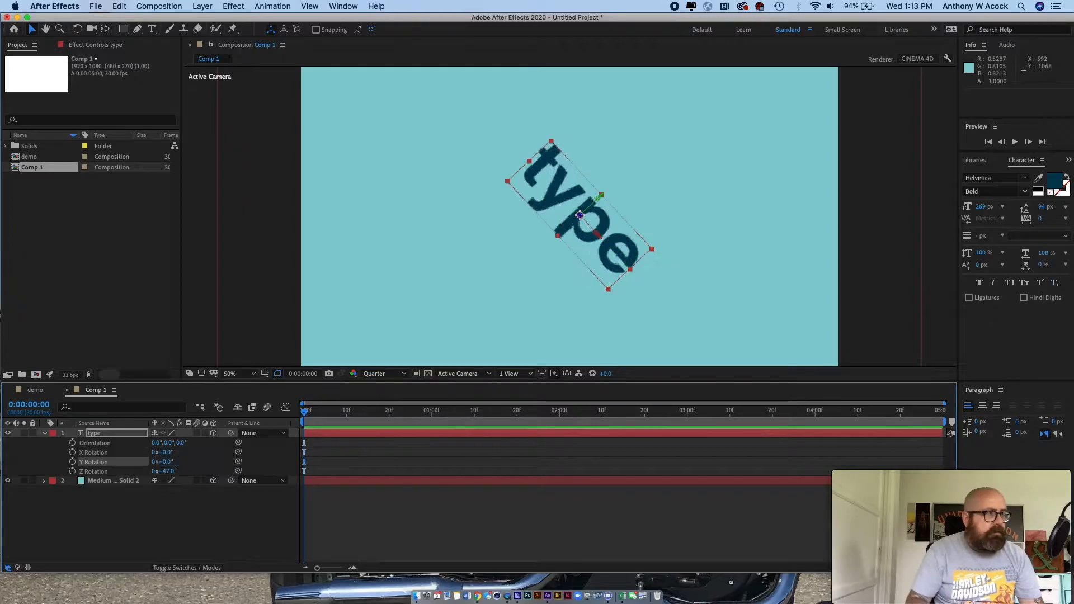
click(167, 471)
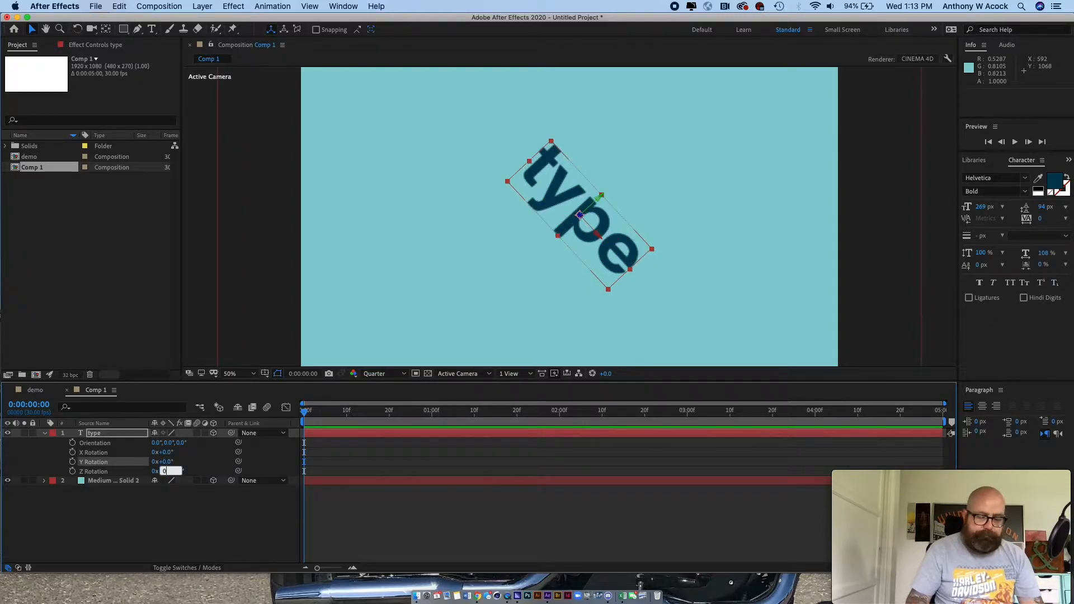
key(Return)
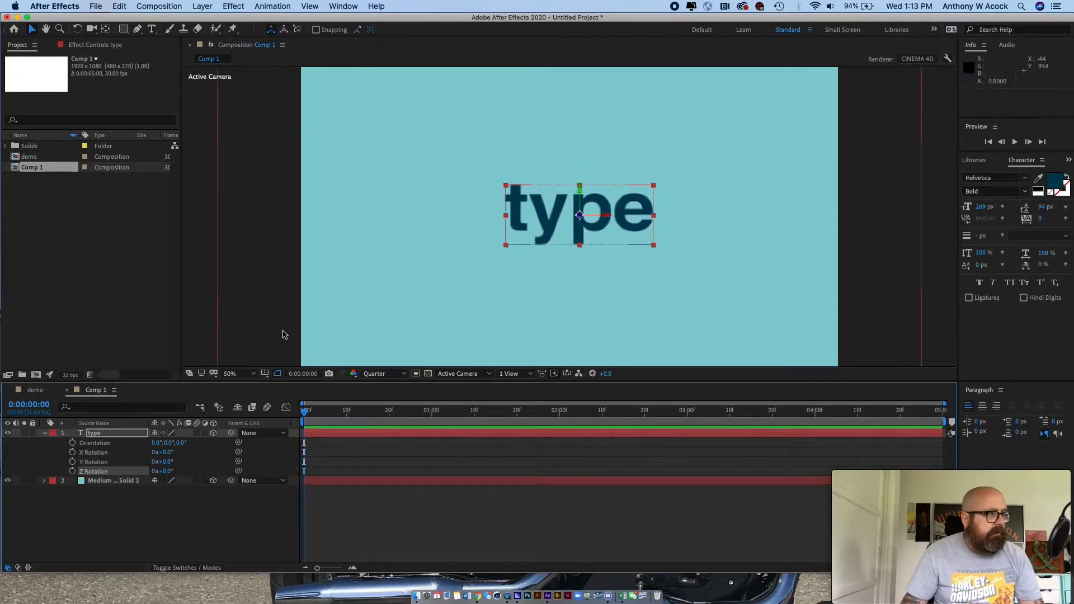
- Set the preview resolution to Full and the text layer's Y rotation to 35°
click(391, 374)
click(380, 398)
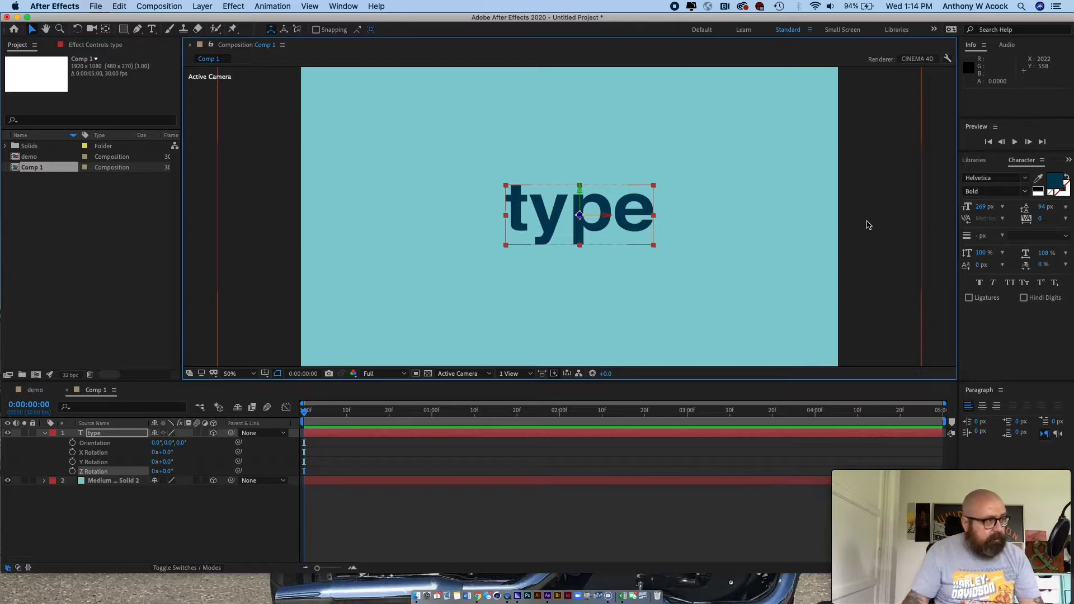
drag(168, 464, 190, 462)
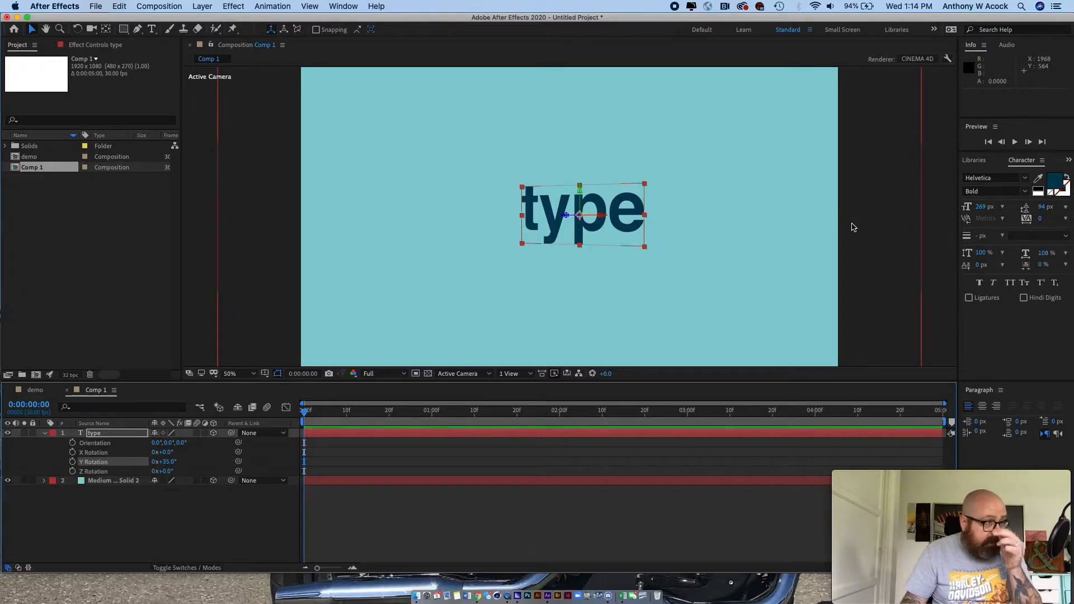
- Set the text layer's extrusion depth to 87 in its geometry options
click(45, 434)
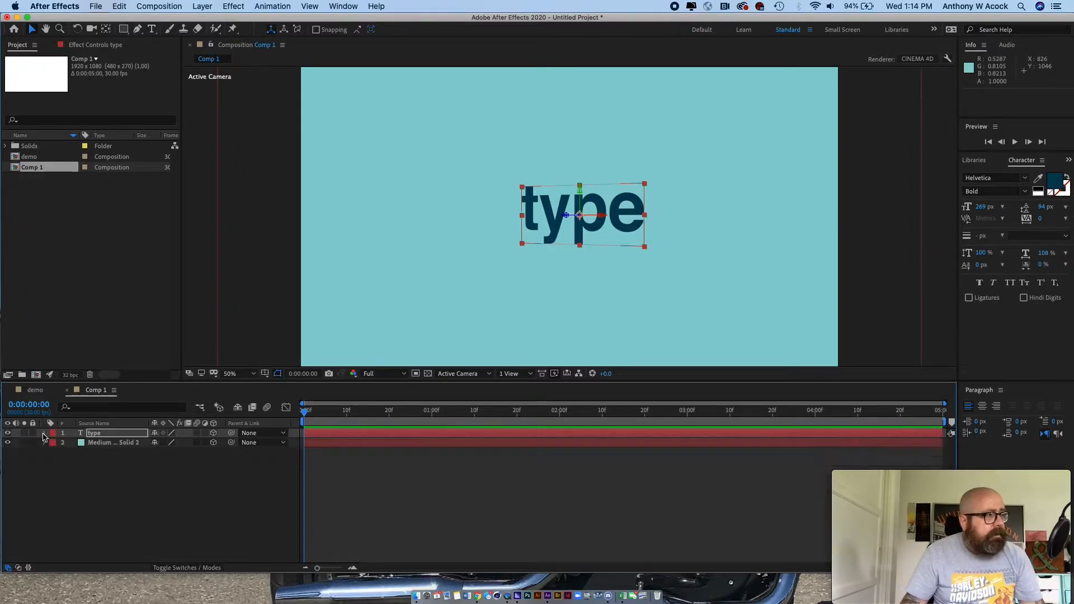
click(68, 482)
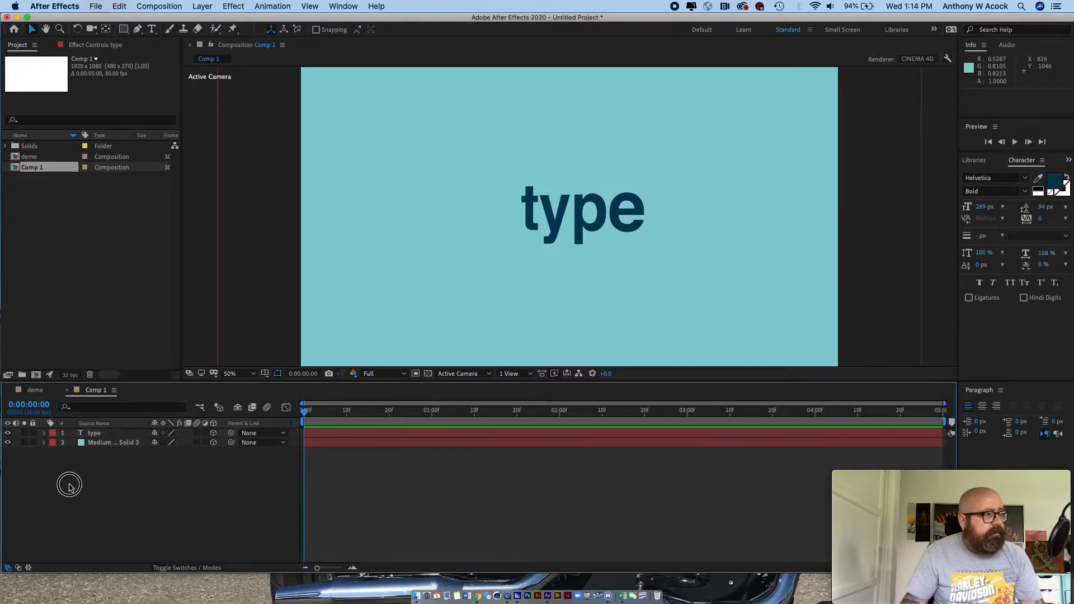
click(45, 435)
click(54, 453)
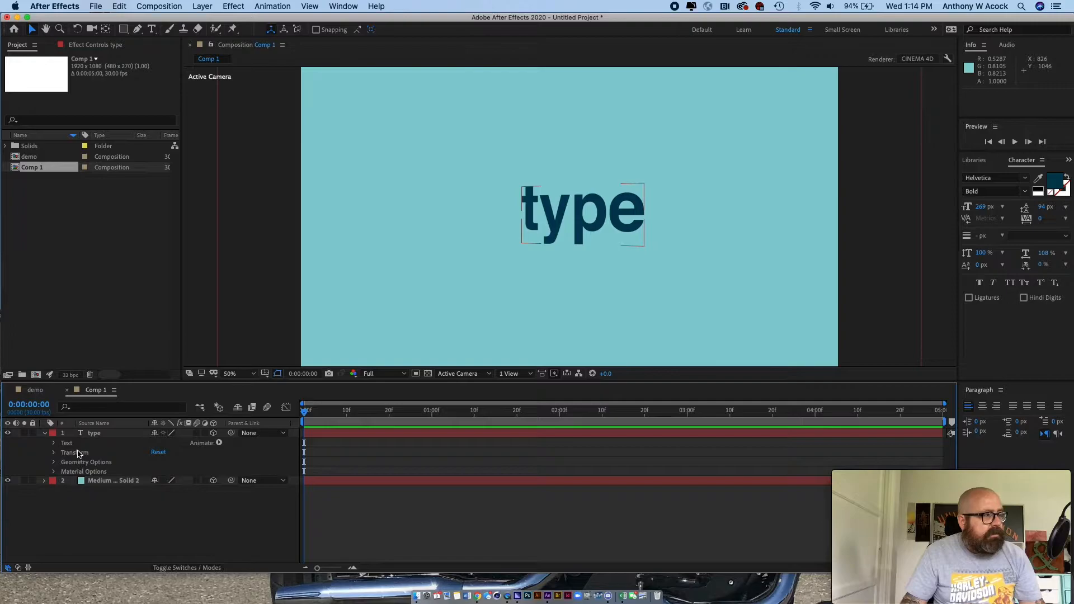
click(54, 462)
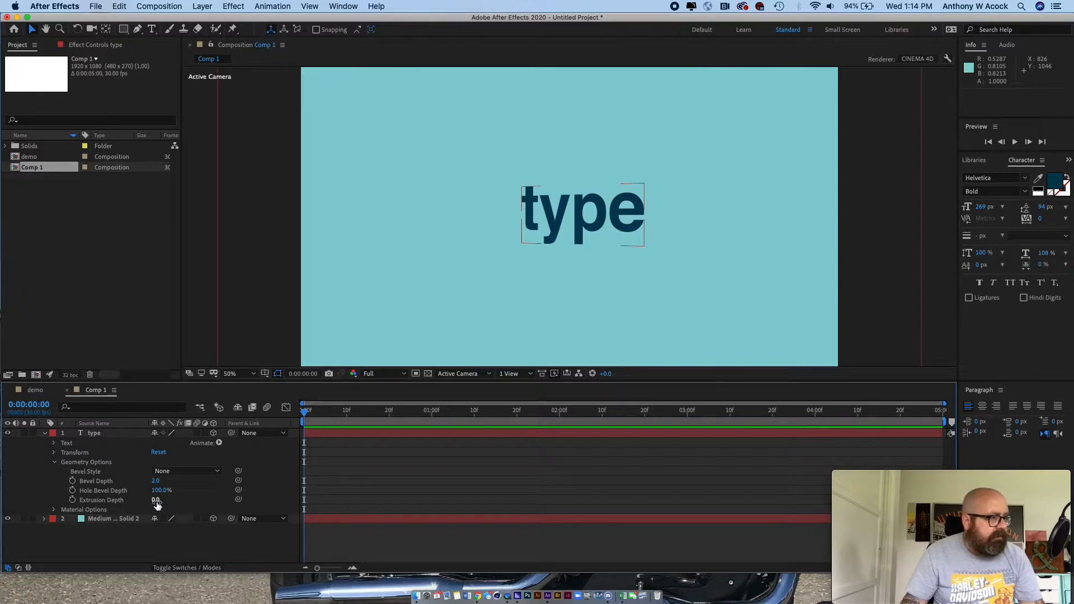
drag(156, 504, 235, 495)
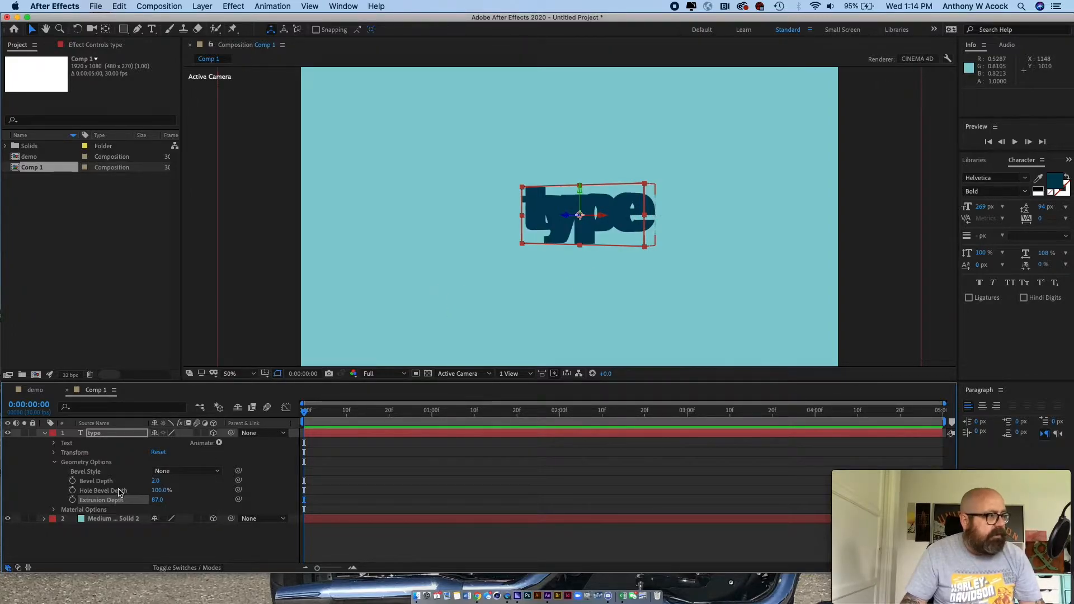
- Apply an Angular bevel style to the extruded text
click(167, 472)
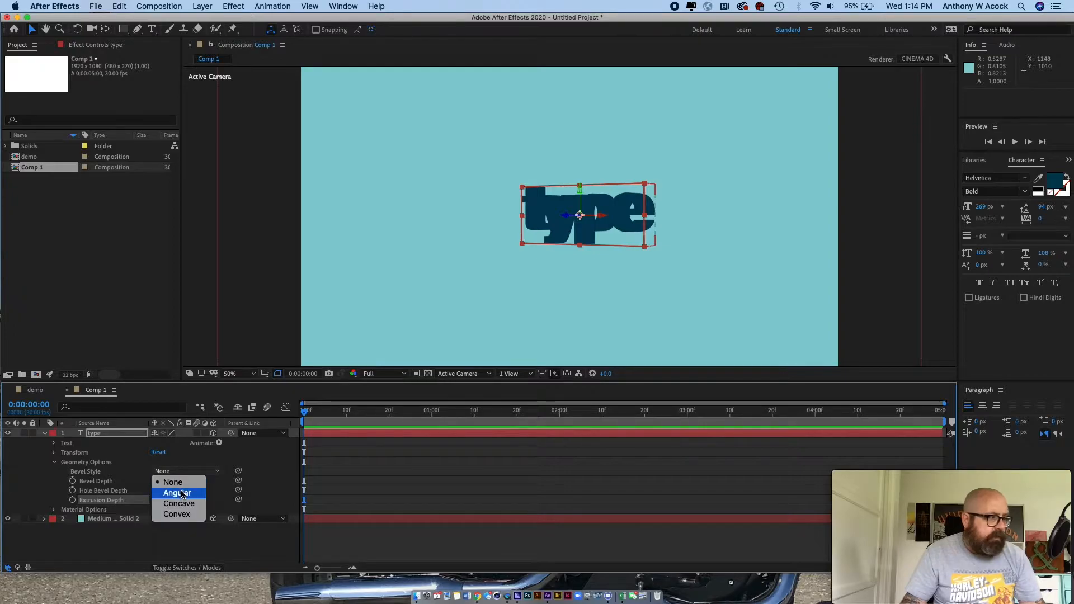
click(183, 496)
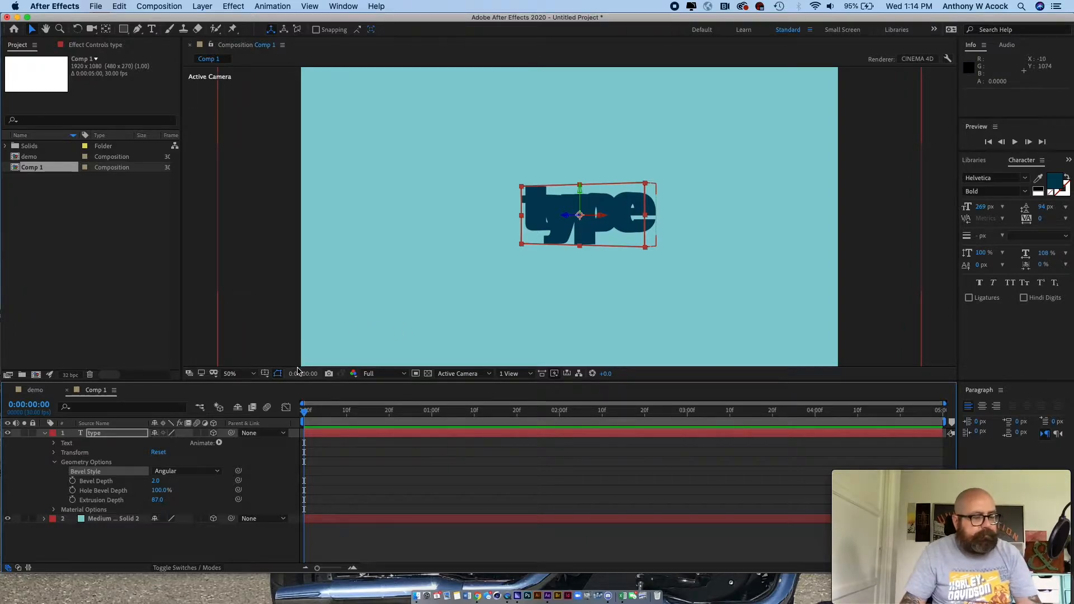
key(comma)
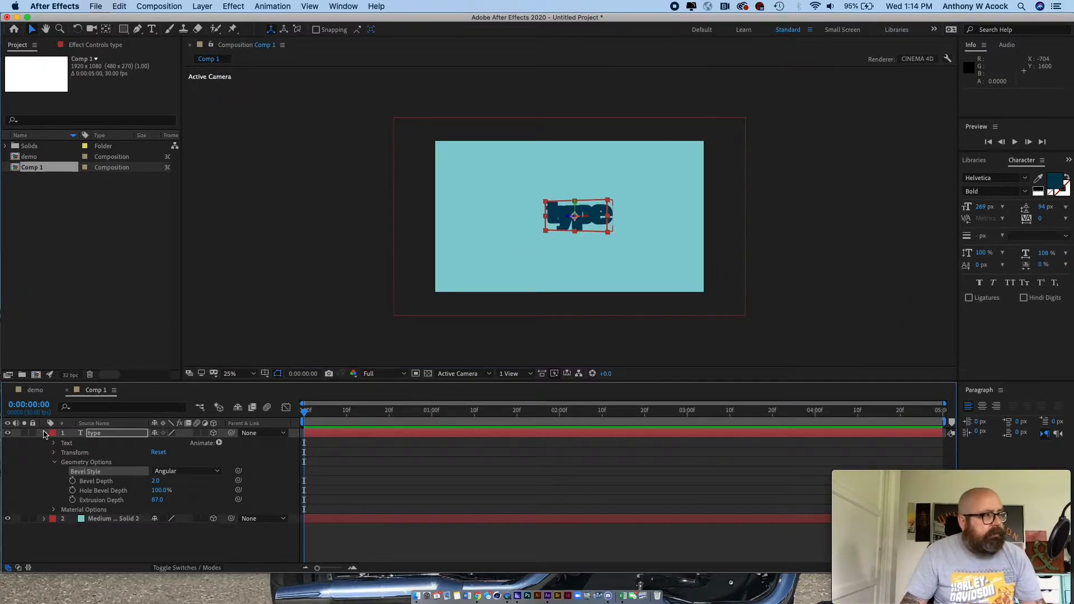
- Add a white spot light with 100% intensity, 90° cone angle and 100% feather that casts shadows with 20% darkness and 35 px diffusion
click(44, 433)
click(281, 273)
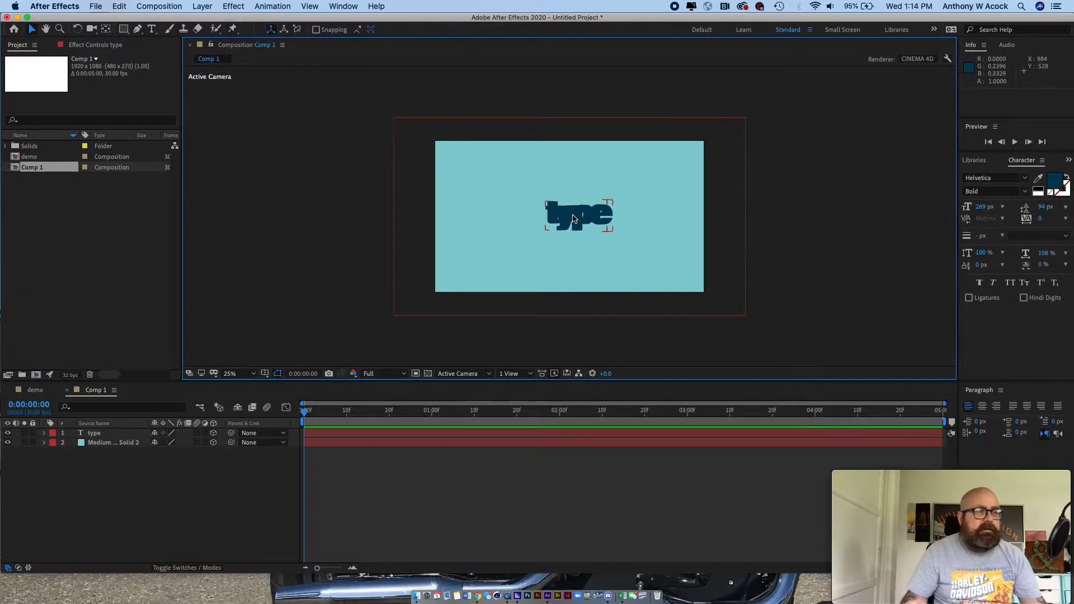
click(154, 485)
right_click(144, 468)
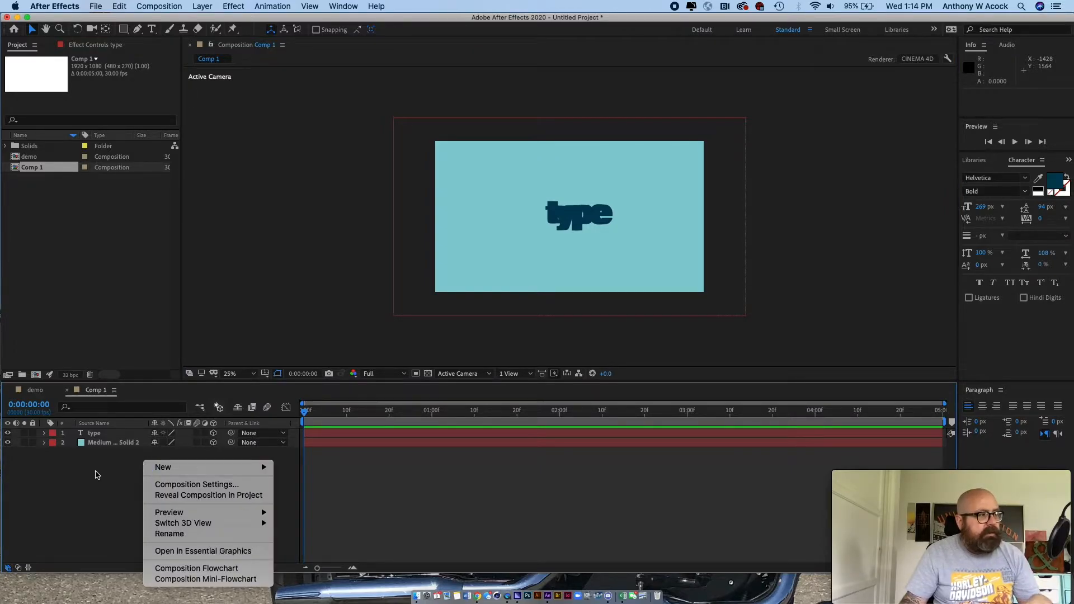
mouse_move(169, 470)
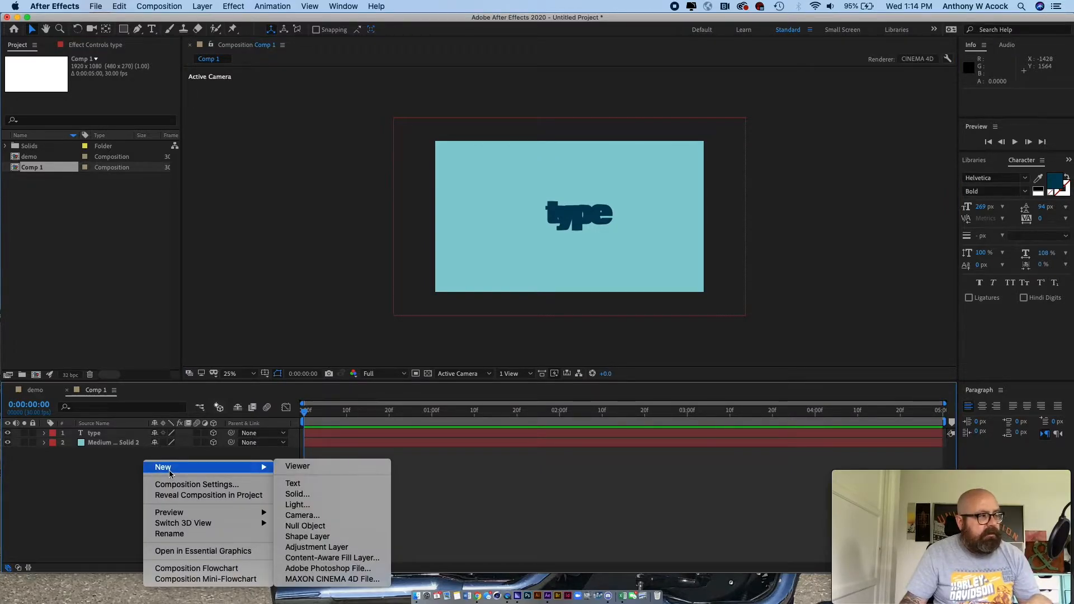
click(329, 506)
drag(102, 75, 822, 85)
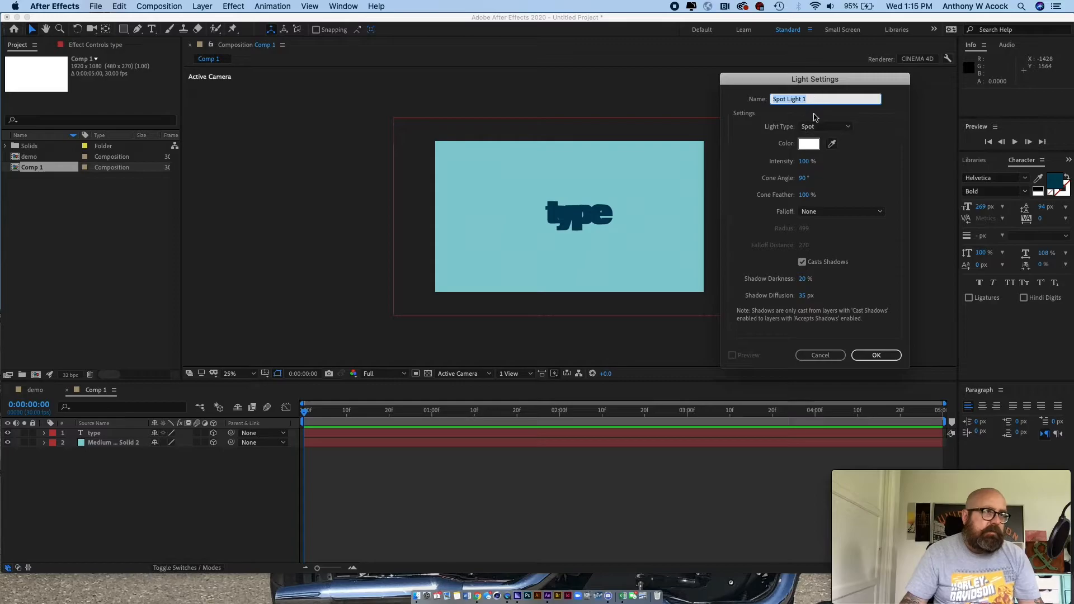
click(876, 356)
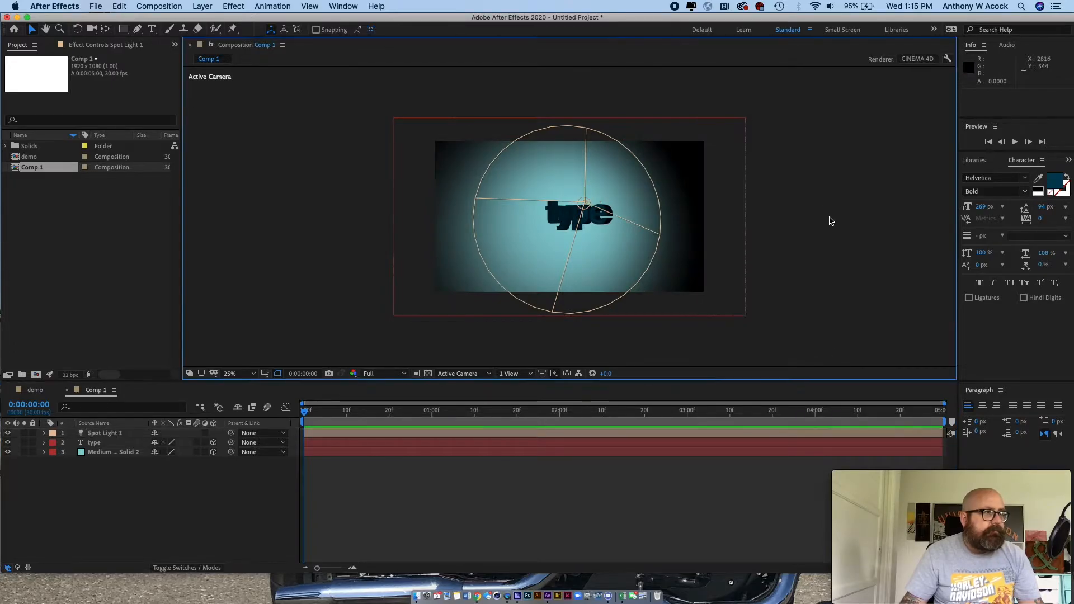
- Set the text layer's Y rotation to 59° and inspect the lit, extruded letters up close
key(period)
key(period)
drag(698, 237, 615, 298)
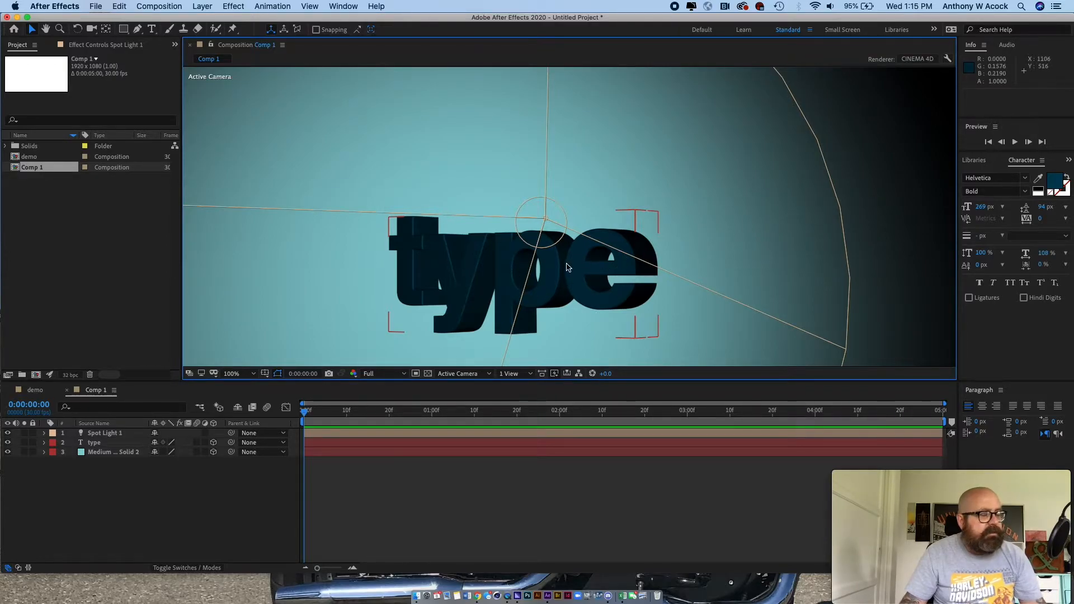
scroll(566, 263, down, 4)
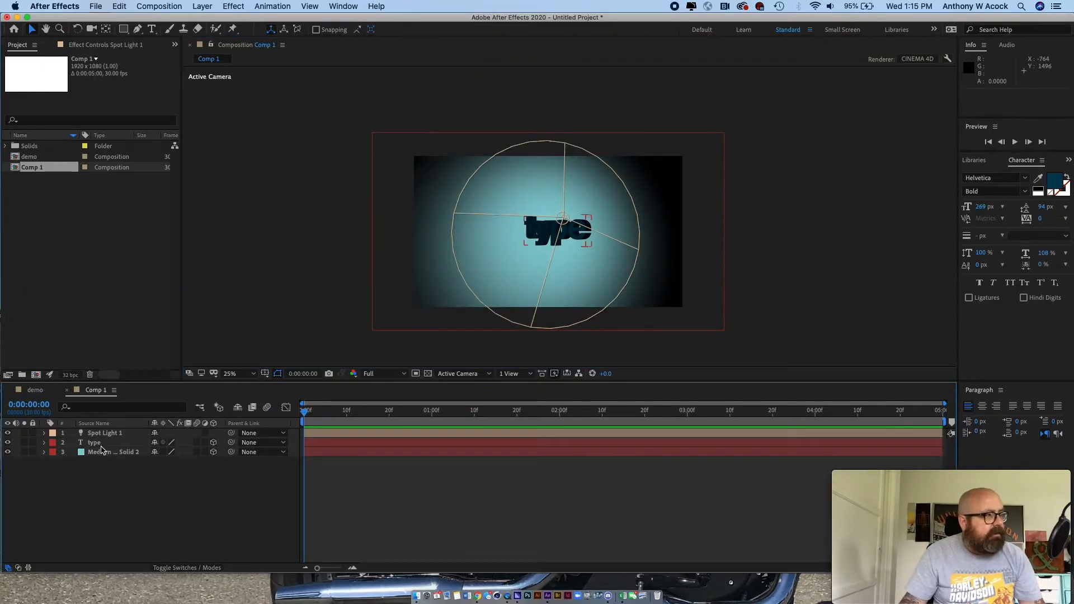
click(102, 444)
key(r)
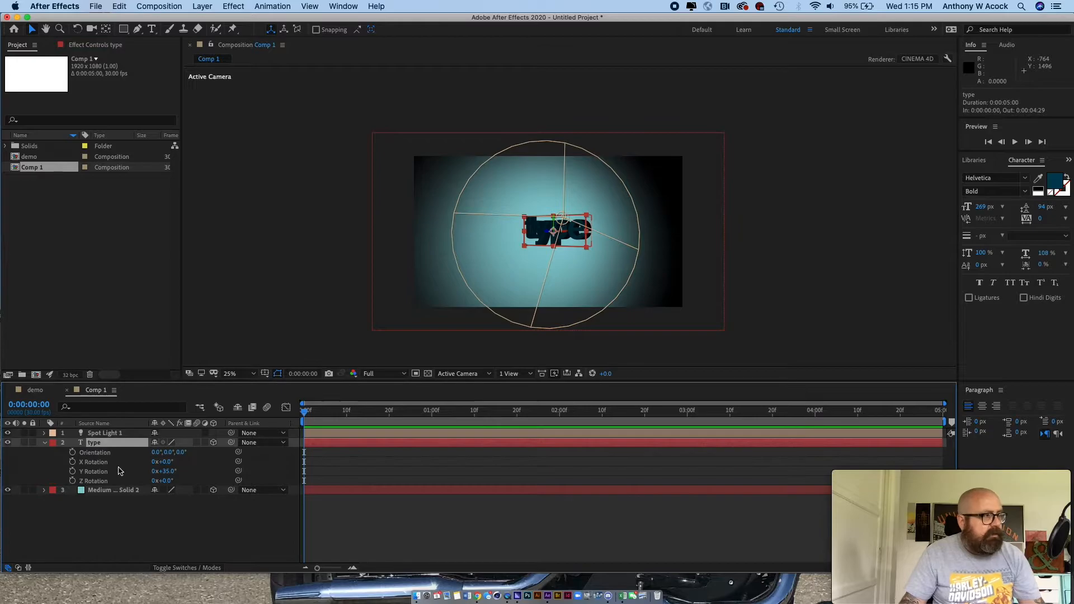
drag(171, 472, 180, 465)
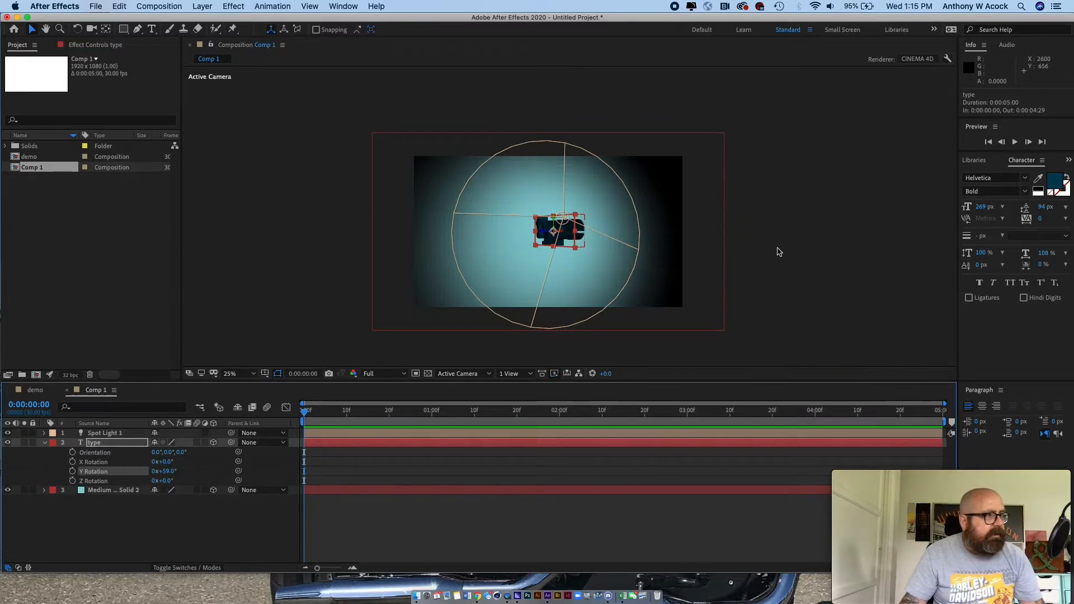
scroll(712, 243, up, 6)
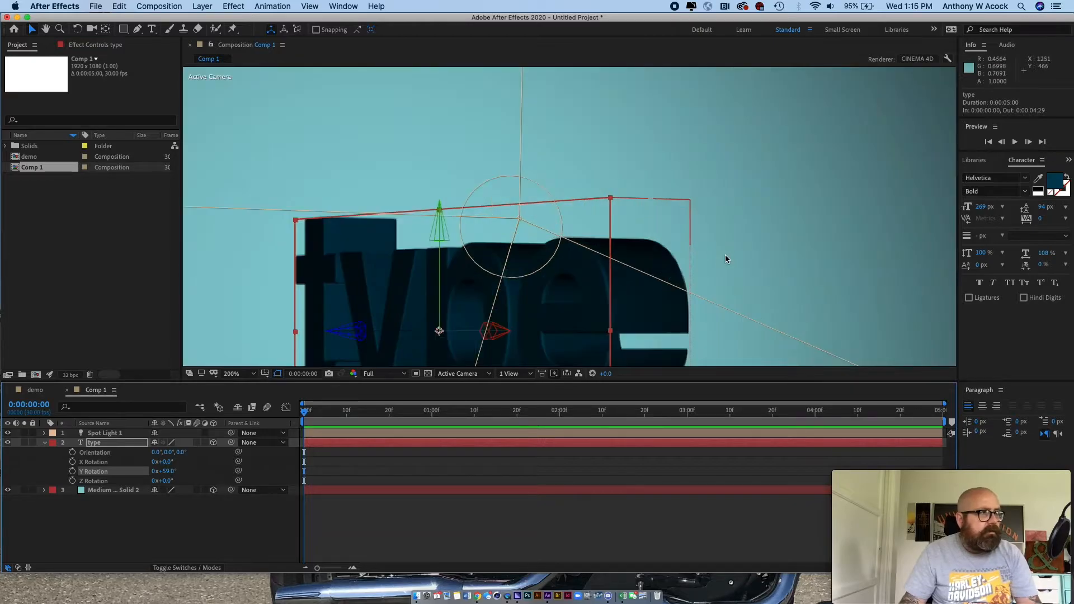
key(h)
key(v)
click(917, 252)
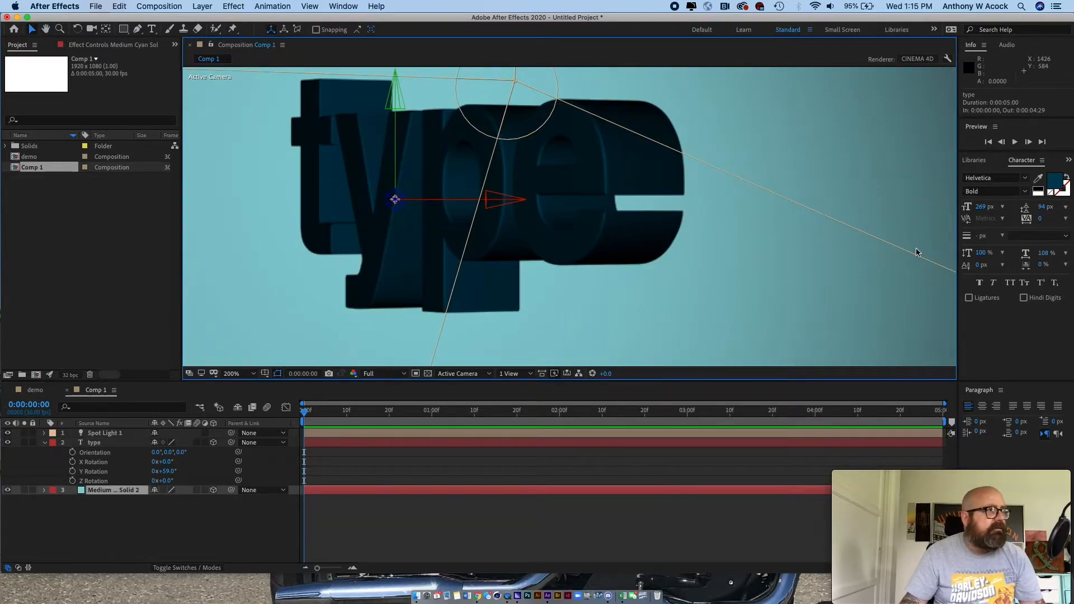
scroll(916, 253, down, 6)
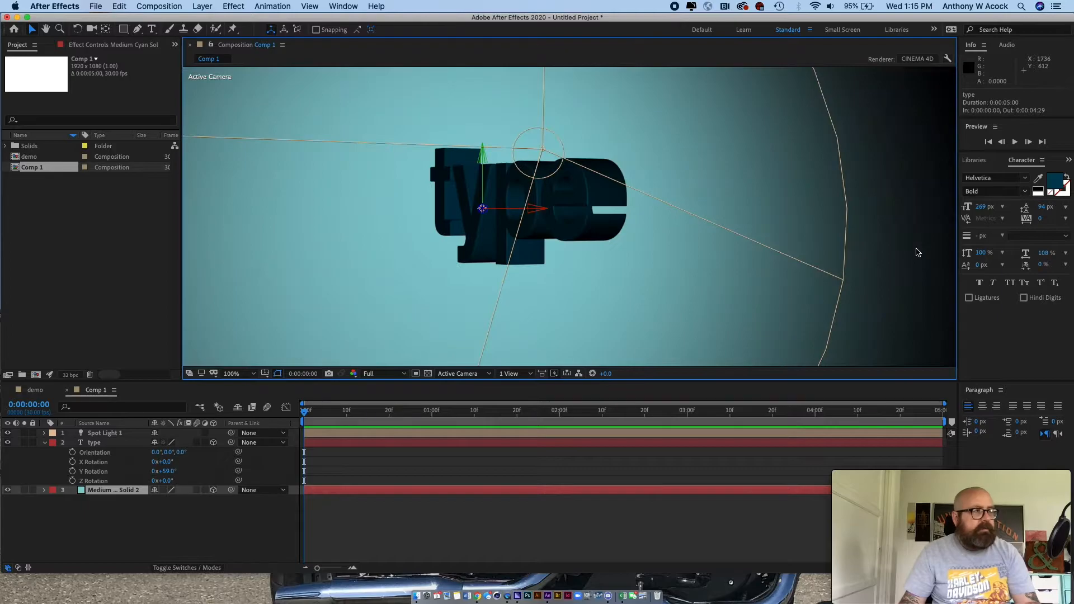
- Show the composition in two views and set the text layer's extrusion depth to 186
click(516, 378)
click(525, 403)
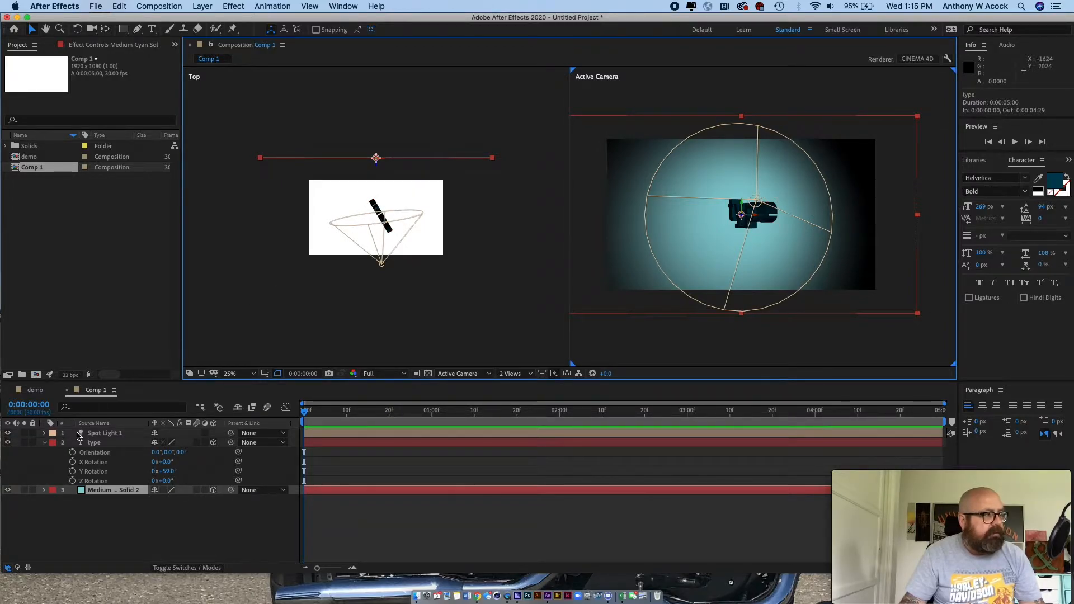
click(45, 443)
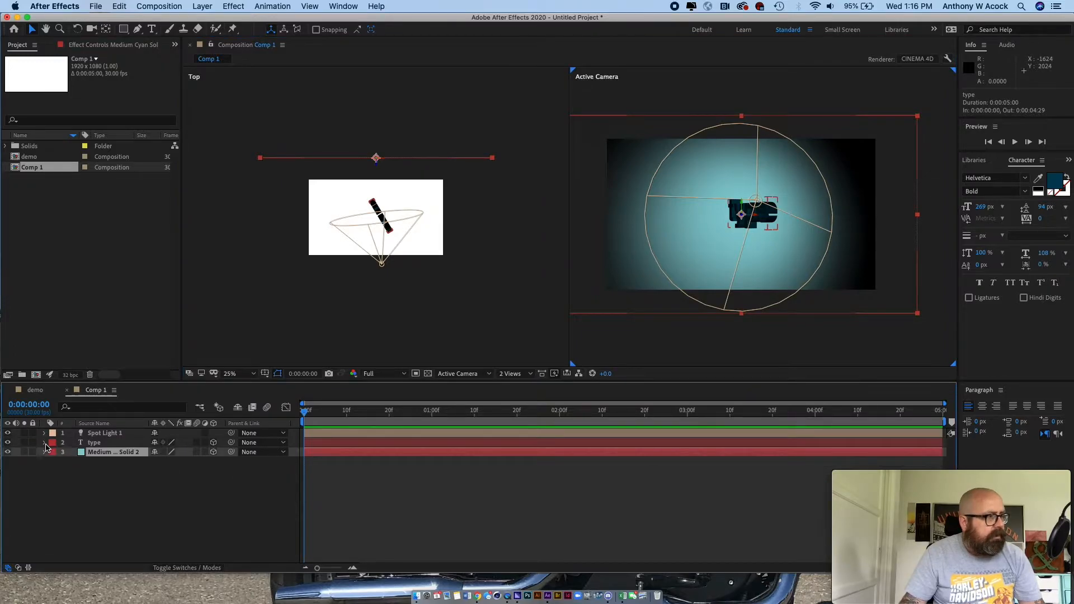
click(44, 443)
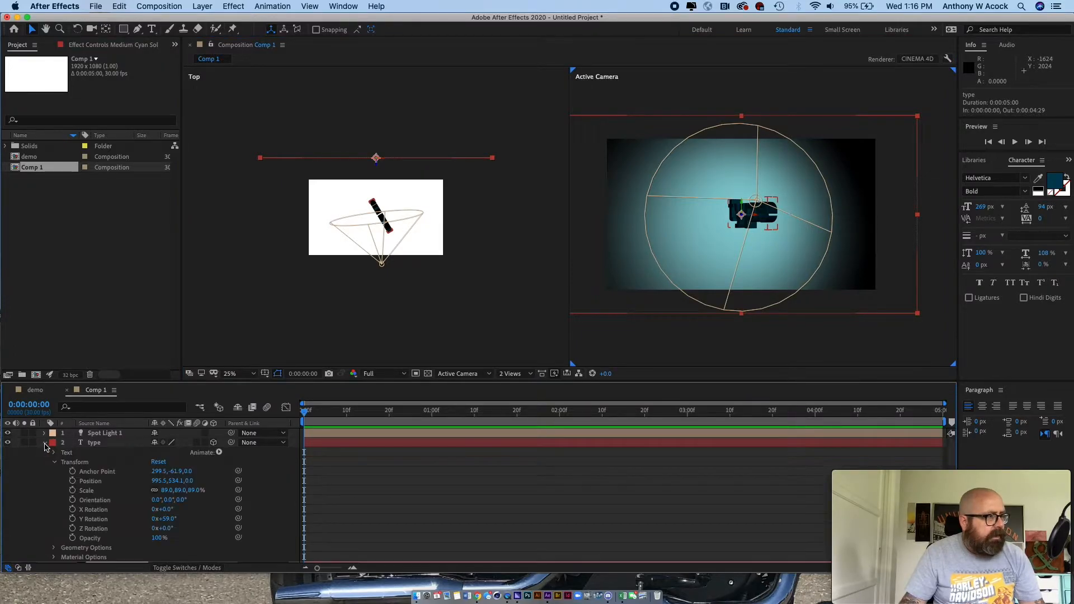
click(54, 548)
scroll(92, 546, down, 2)
drag(158, 563, 290, 544)
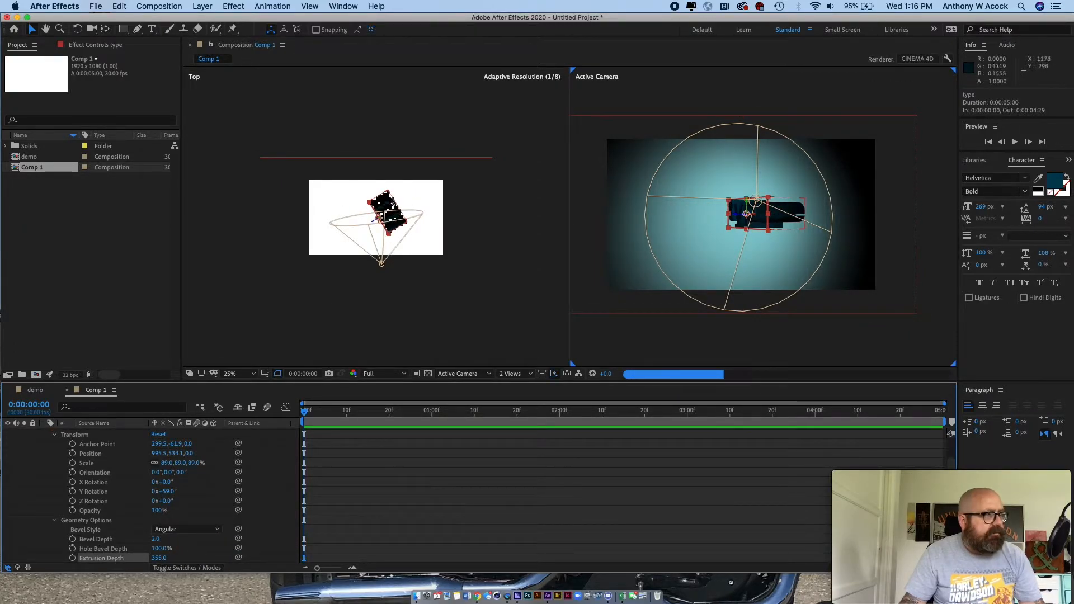
click(462, 271)
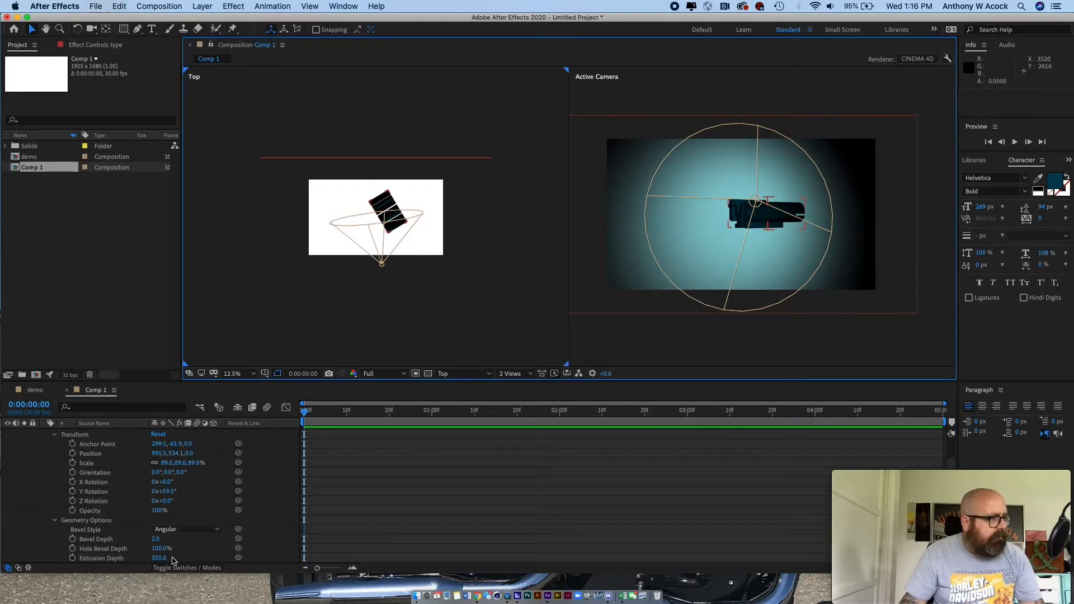
drag(161, 562, 74, 566)
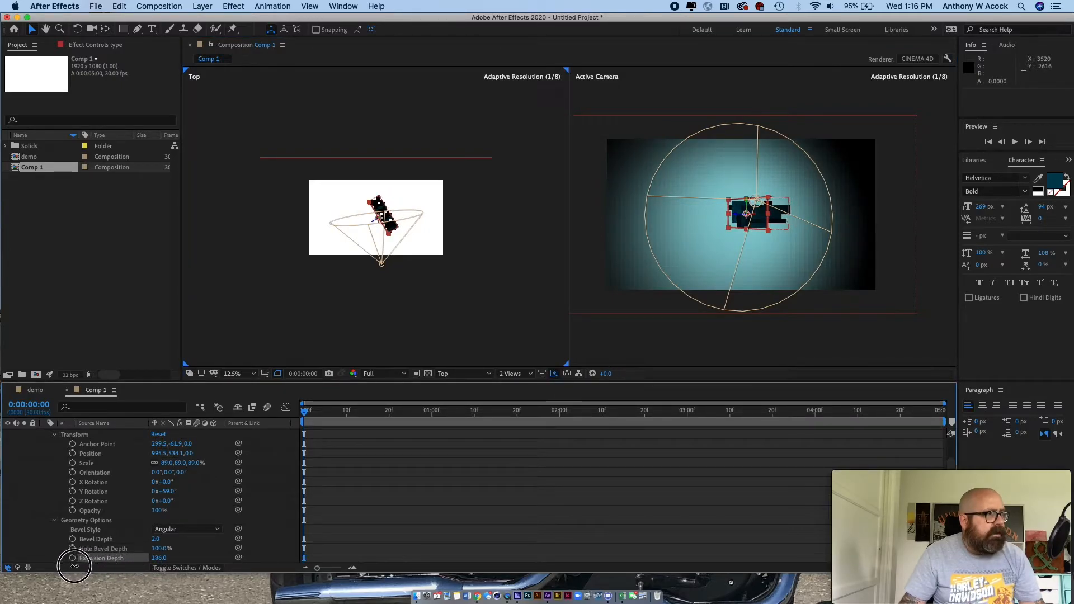
click(55, 520)
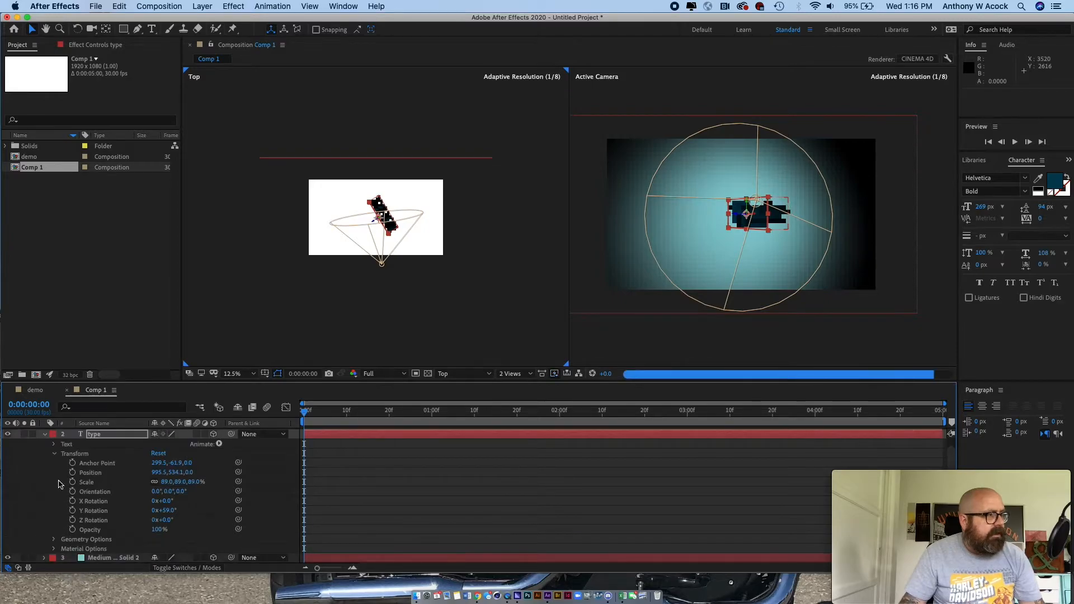
click(55, 453)
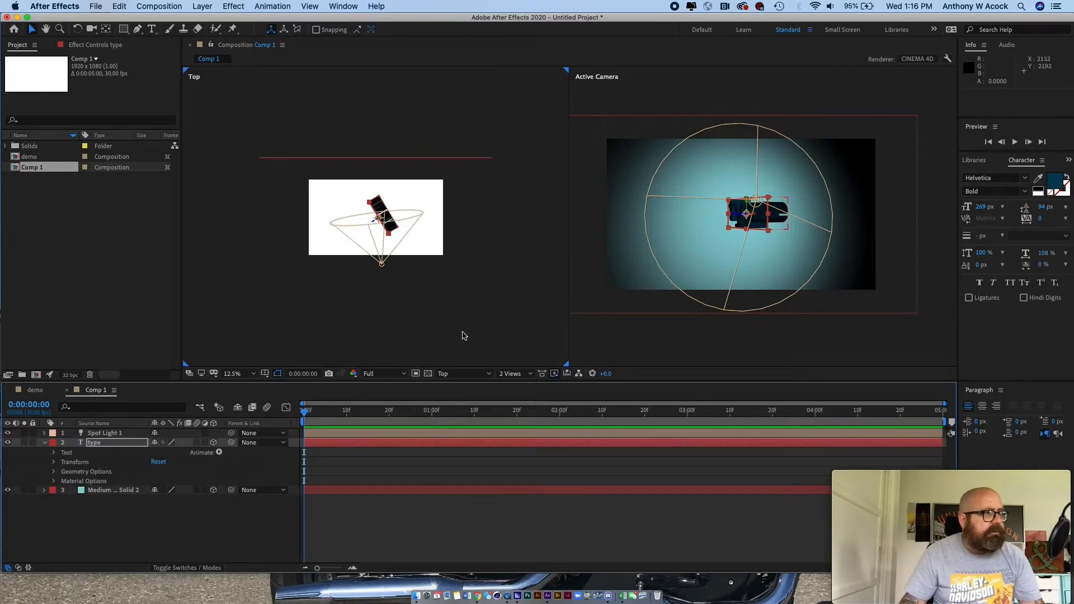
click(461, 335)
- Turn on Casts Shadows in the text layer's material options
click(54, 481)
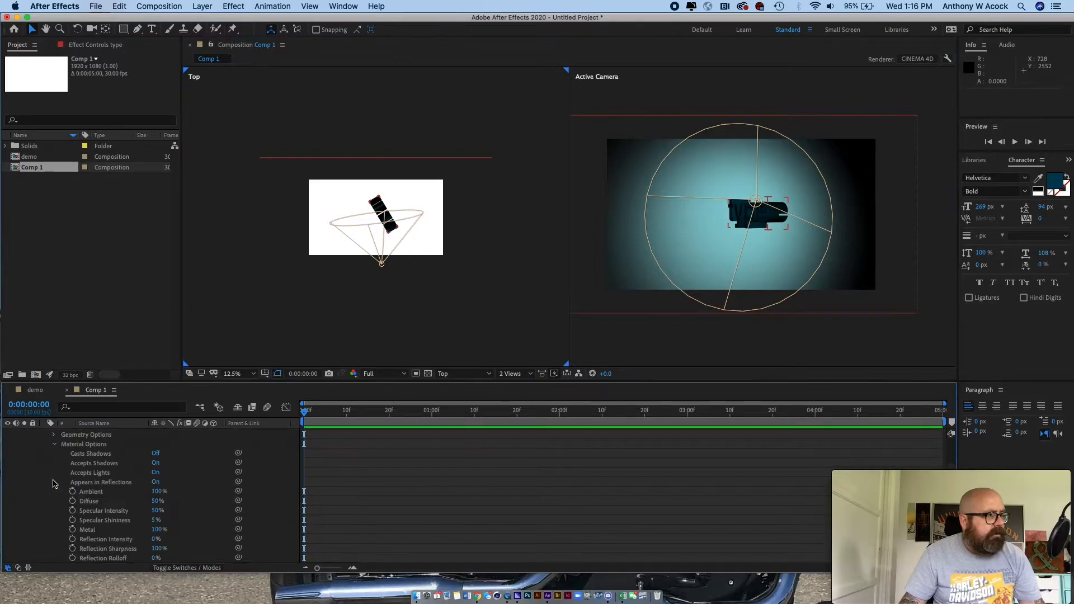
click(155, 454)
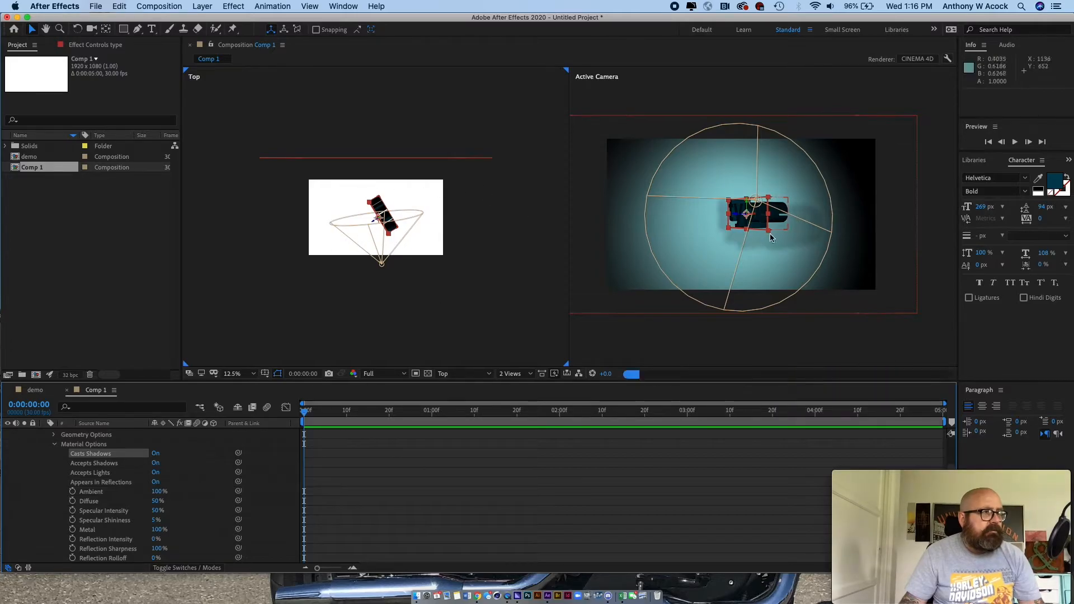
click(530, 211)
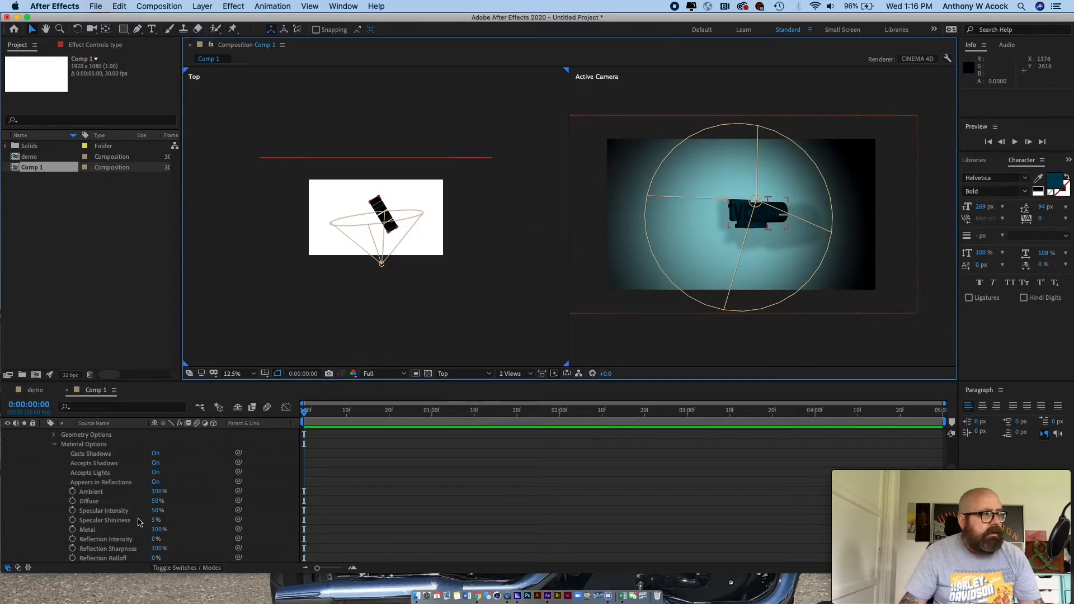
click(55, 444)
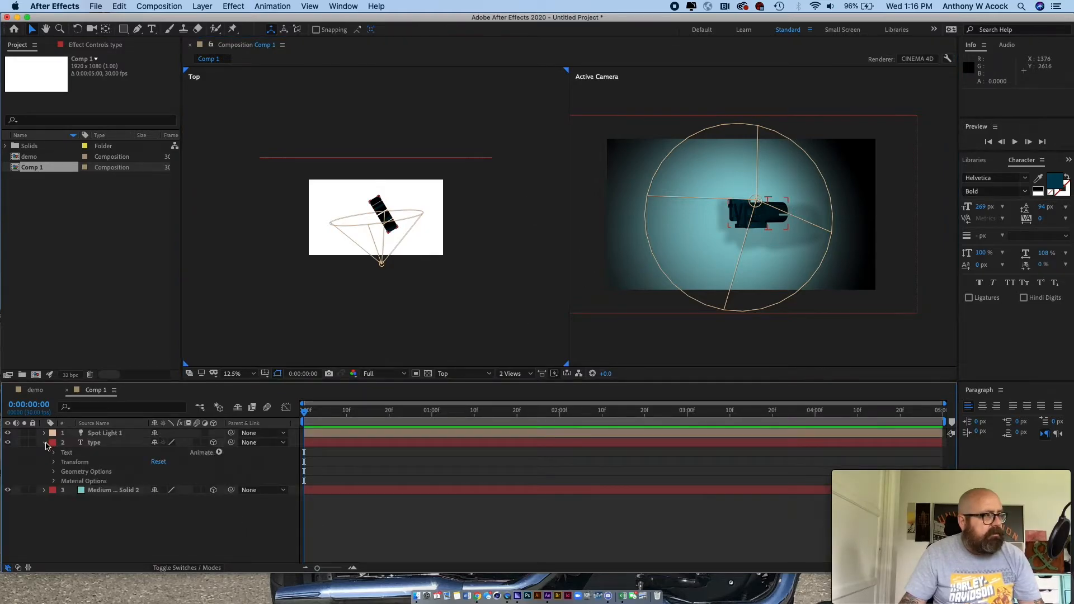
click(45, 443)
- Set the text layer's Y rotation to 23°, keeping its Z rotation at 0°
click(91, 443)
key(r)
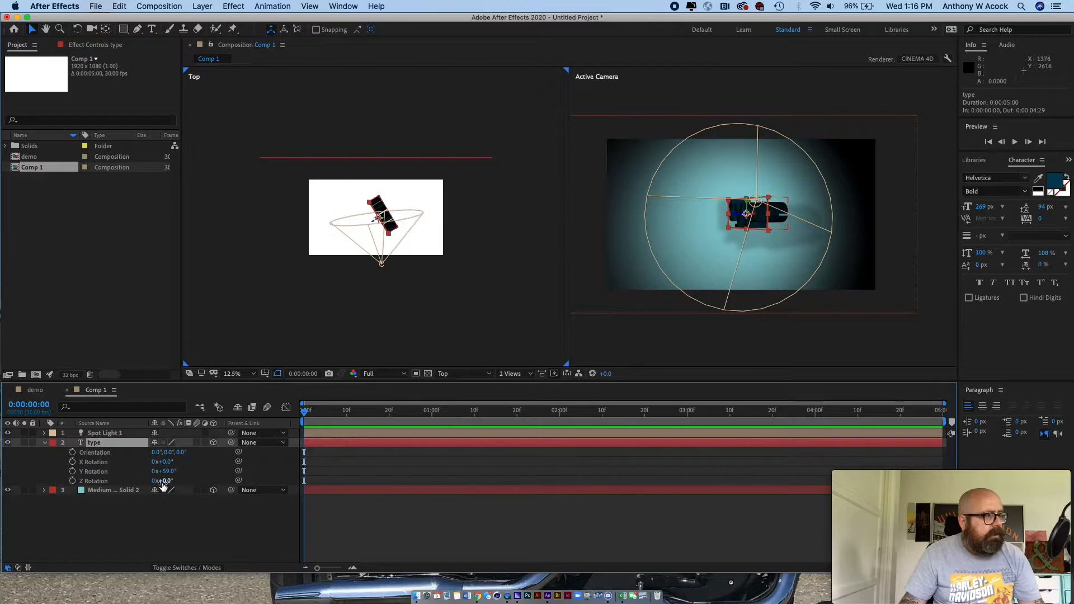
drag(168, 481, 190, 484)
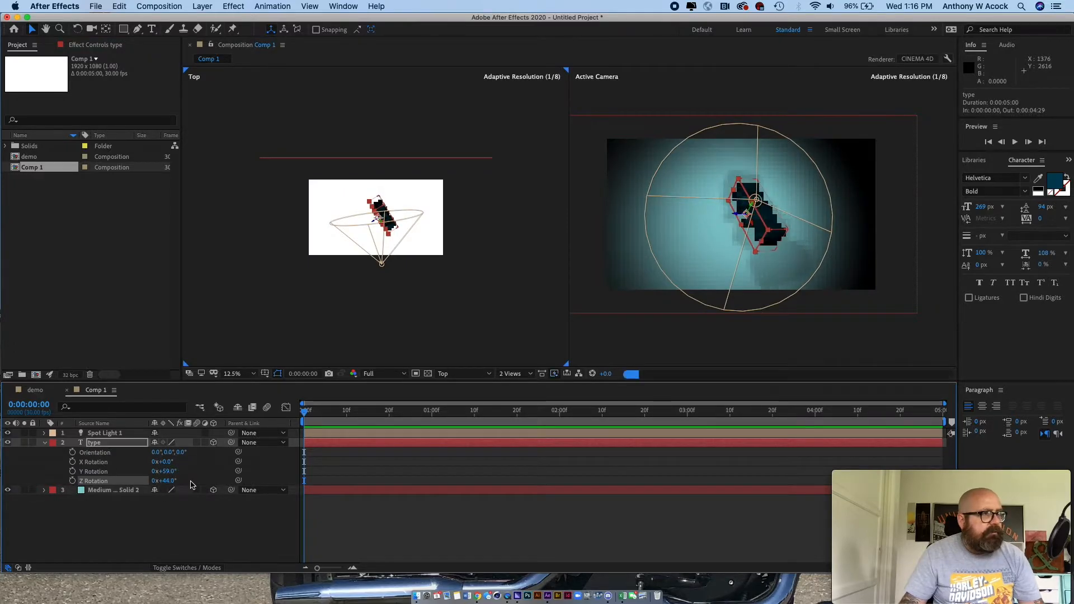
key(super+z)
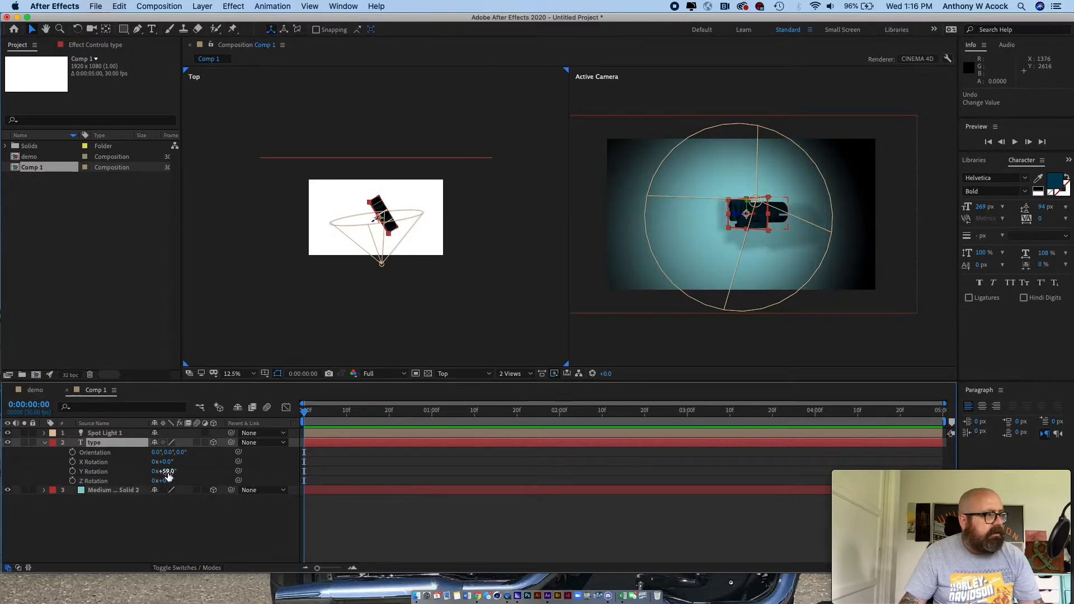
mouse_move(168, 466)
mouse_down()
mouse_move(190, 463)
mouse_move(113, 473)
mouse_move(152, 472)
mouse_up()
key(super+z)
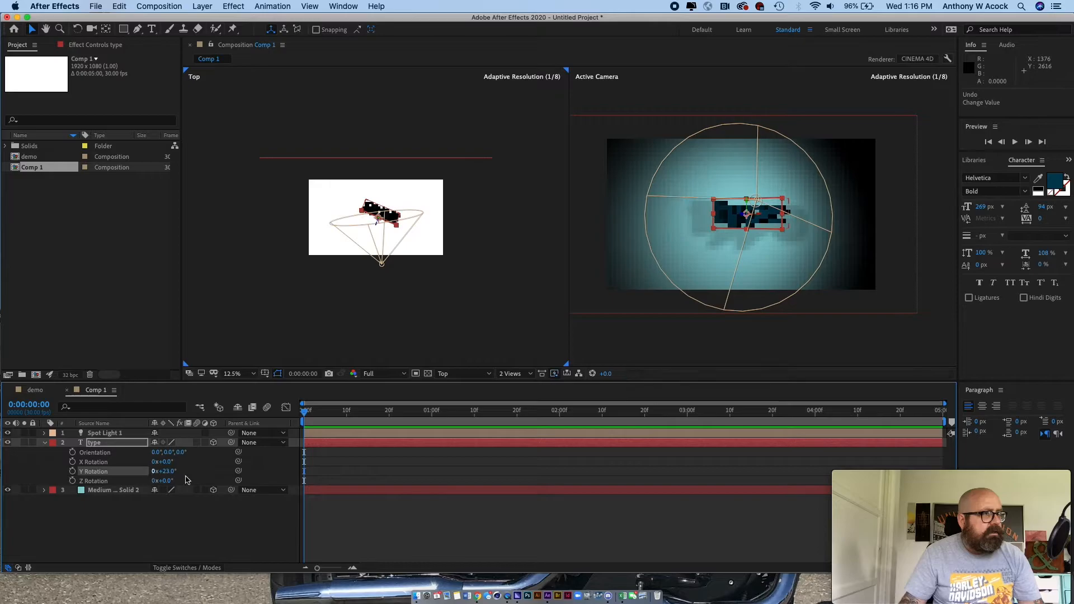
click(536, 309)
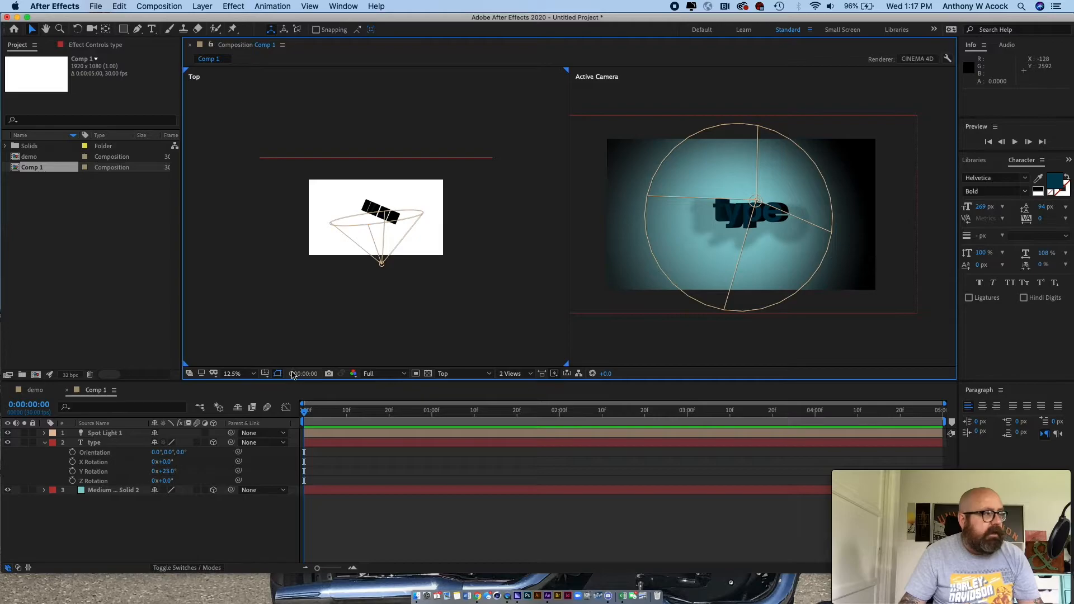
click(45, 442)
- Set the spot light's Y position to 523 and its Z position to -703.7
click(92, 435)
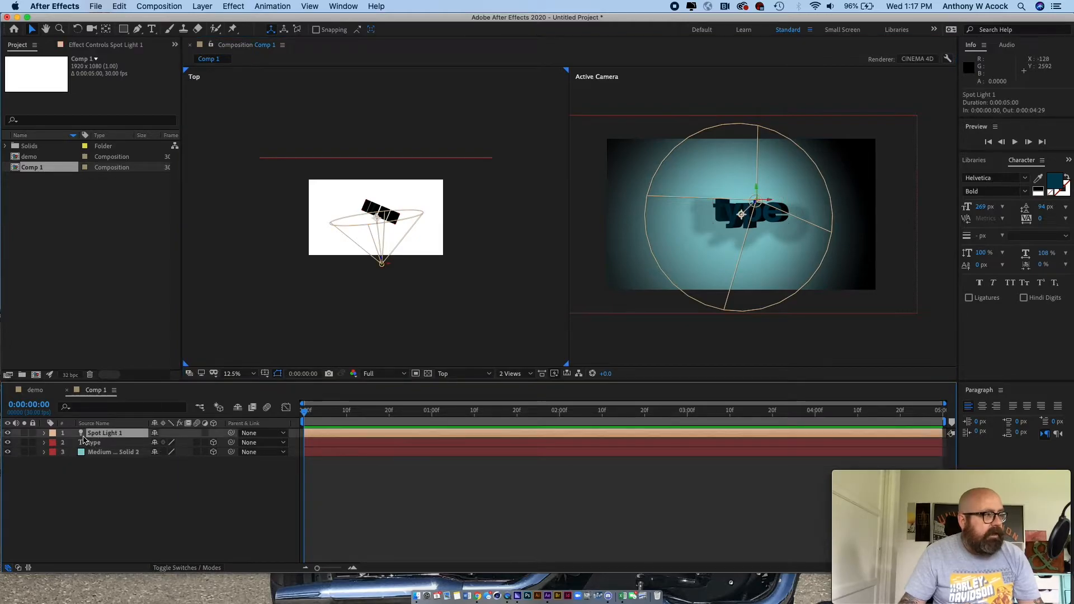
click(44, 434)
click(53, 443)
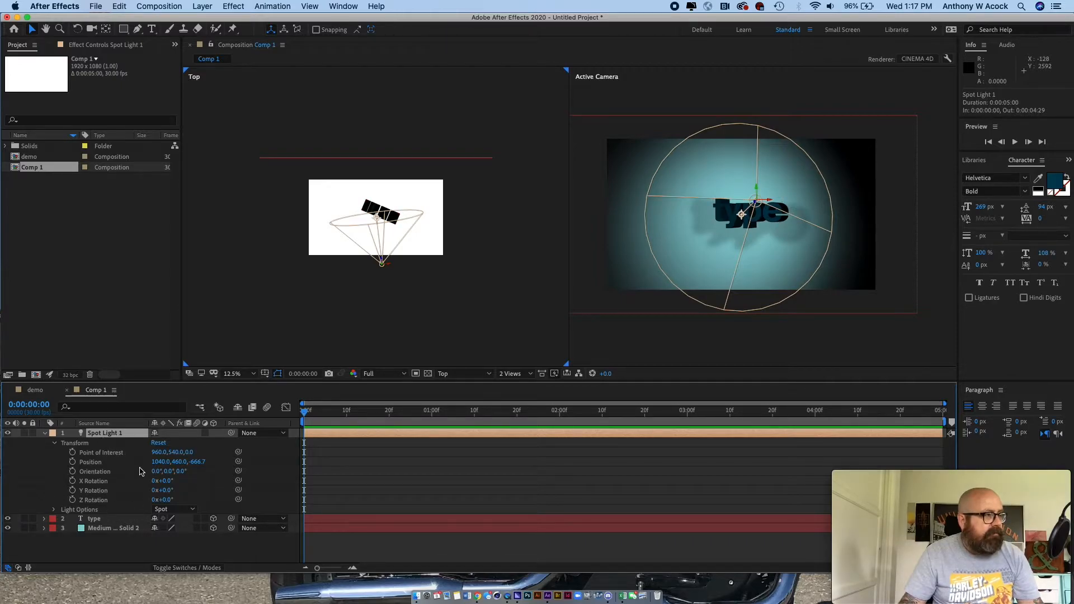
drag(194, 466, 336, 451)
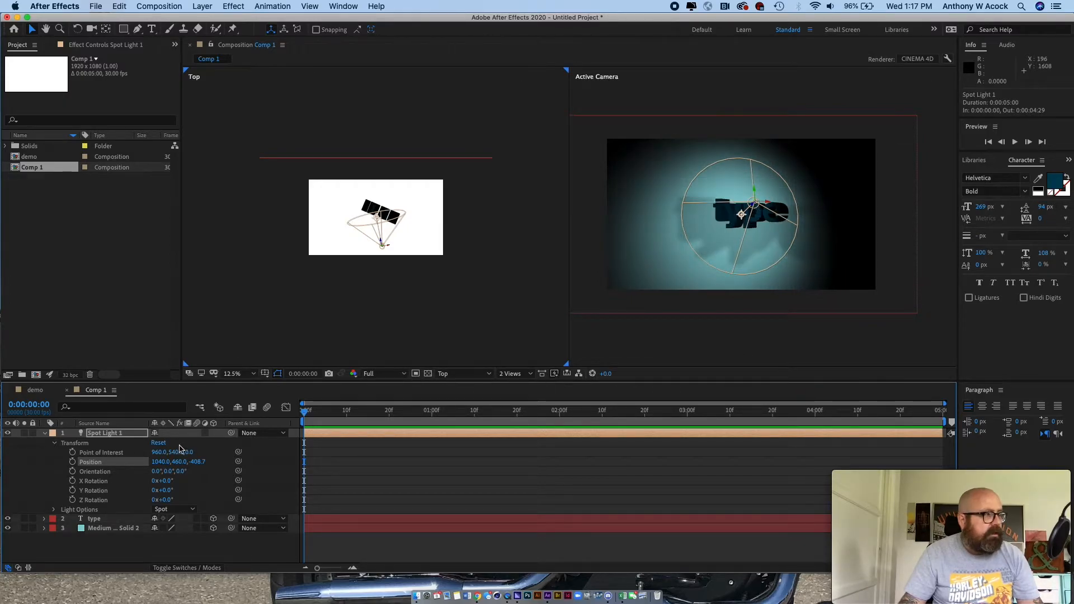
drag(196, 468, 150, 454)
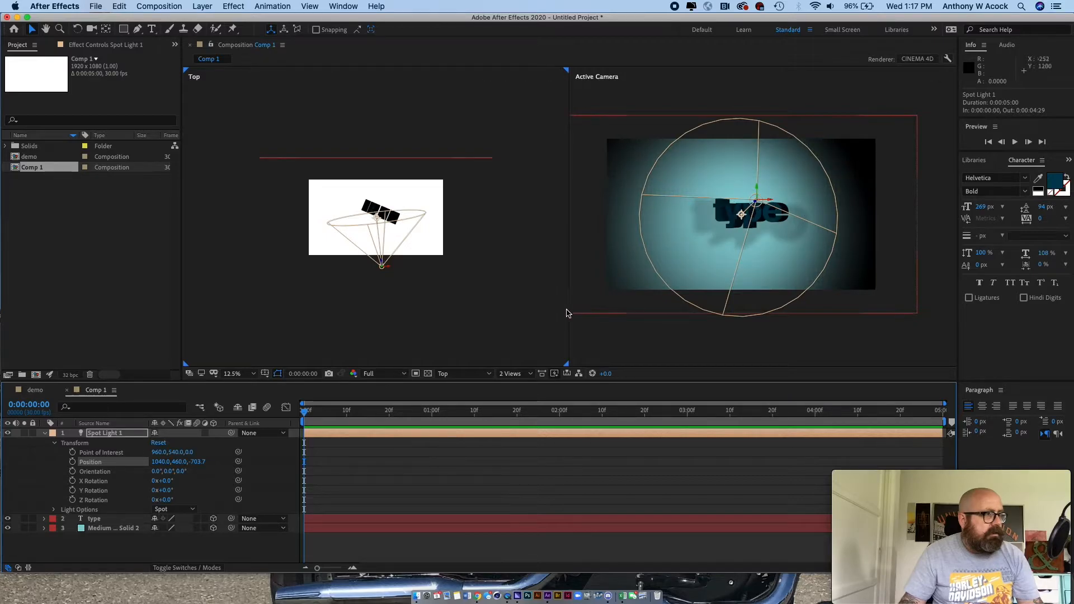
click(541, 340)
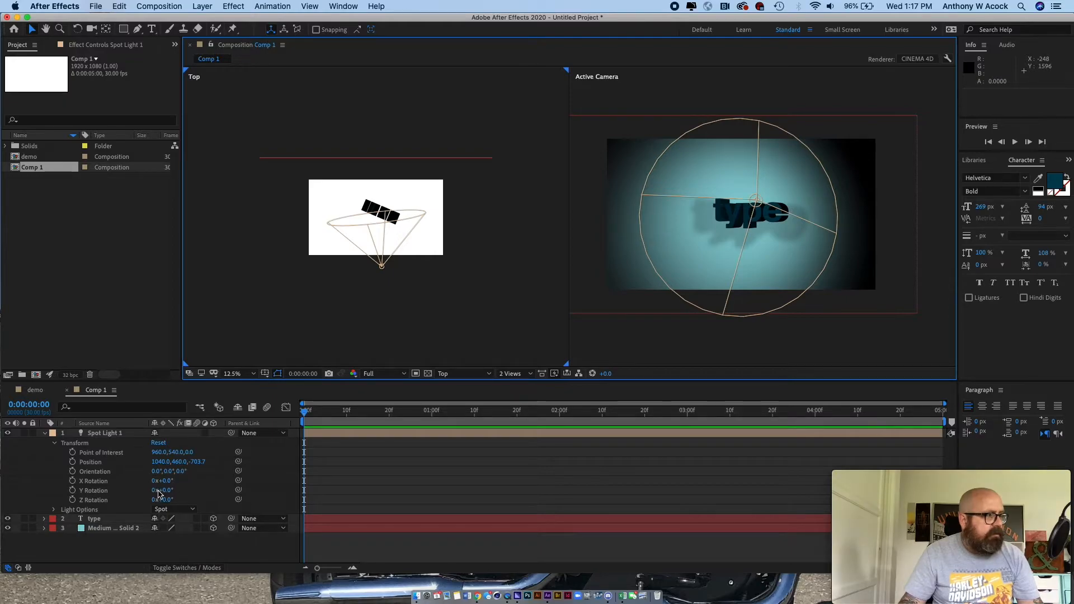
mouse_move(171, 464)
mouse_down()
mouse_move(284, 455)
mouse_move(406, 414)
mouse_move(269, 431)
mouse_move(179, 417)
mouse_move(137, 384)
mouse_move(190, 456)
mouse_move(223, 476)
mouse_move(199, 456)
mouse_move(206, 462)
mouse_move(189, 470)
mouse_up()
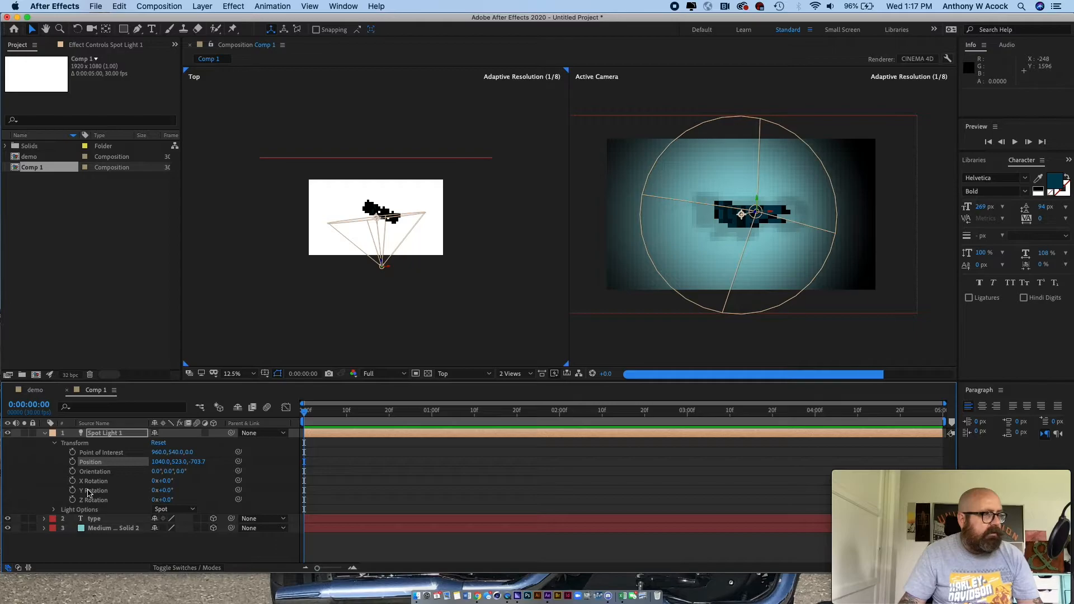
- Set the preview resolution to Quarter and keyframe the spot light's position from the first frame to a Y value of 888 at 0:00:02:10
click(404, 373)
click(383, 437)
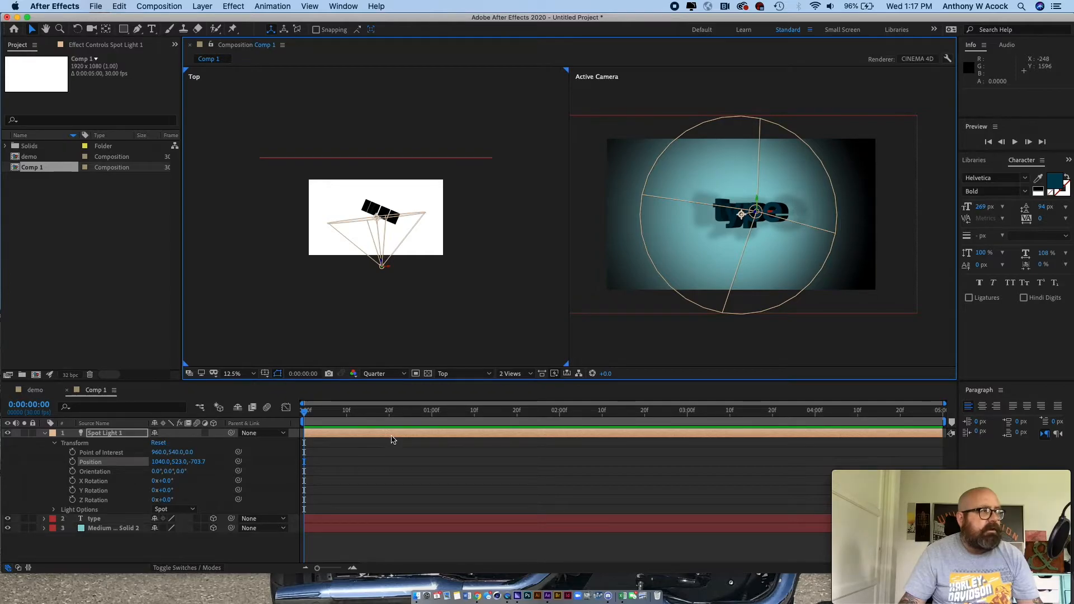
click(72, 462)
drag(305, 412, 602, 421)
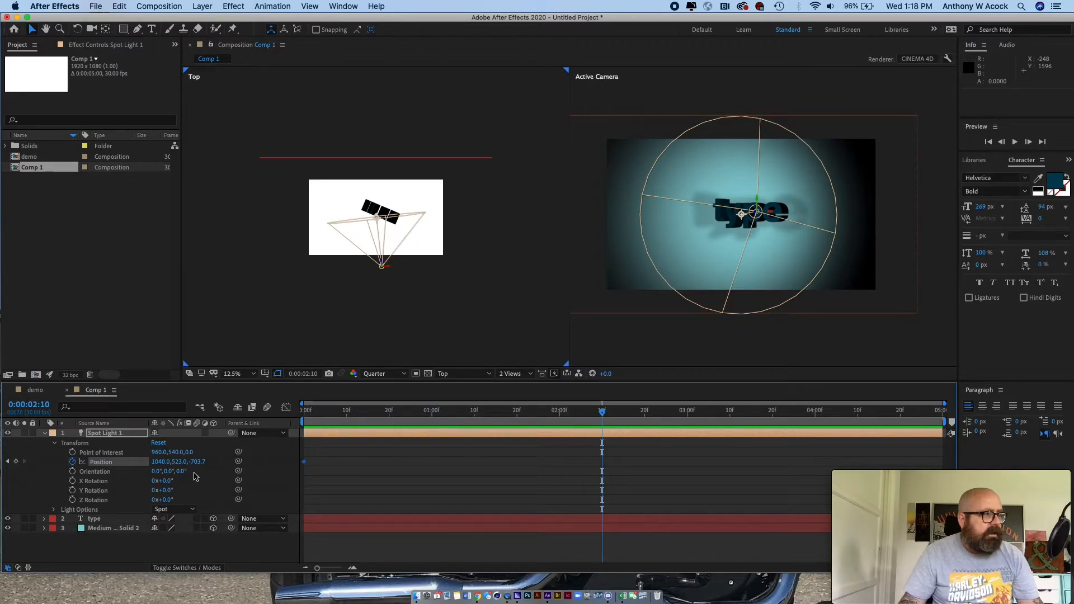
drag(178, 464, 385, 451)
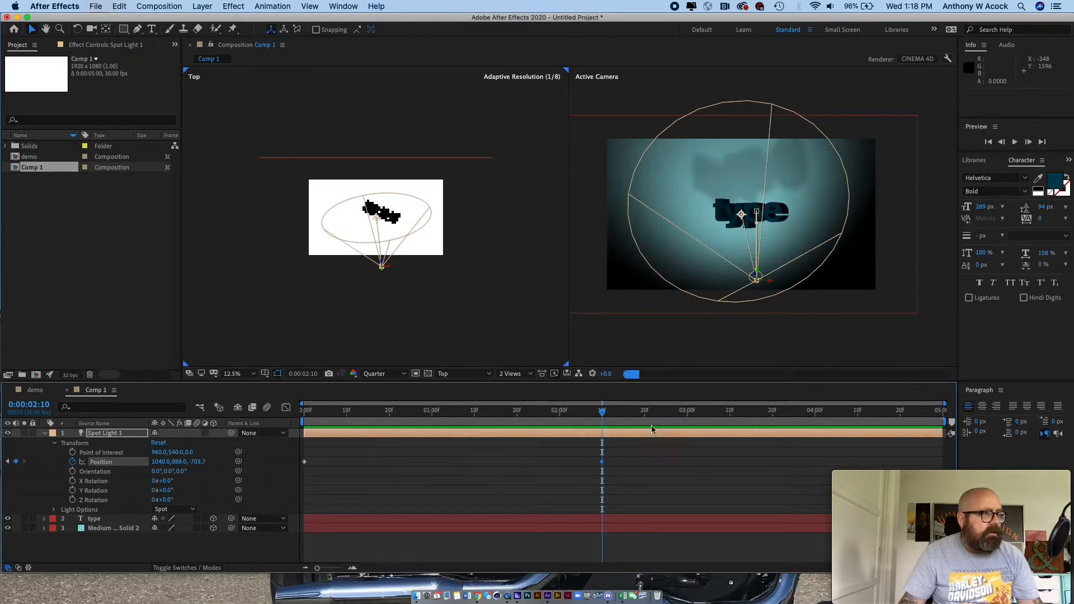
- Add a final spot light position keyframe at 0:00:04:29 with the Y position set to 35
drag(603, 416, 1008, 429)
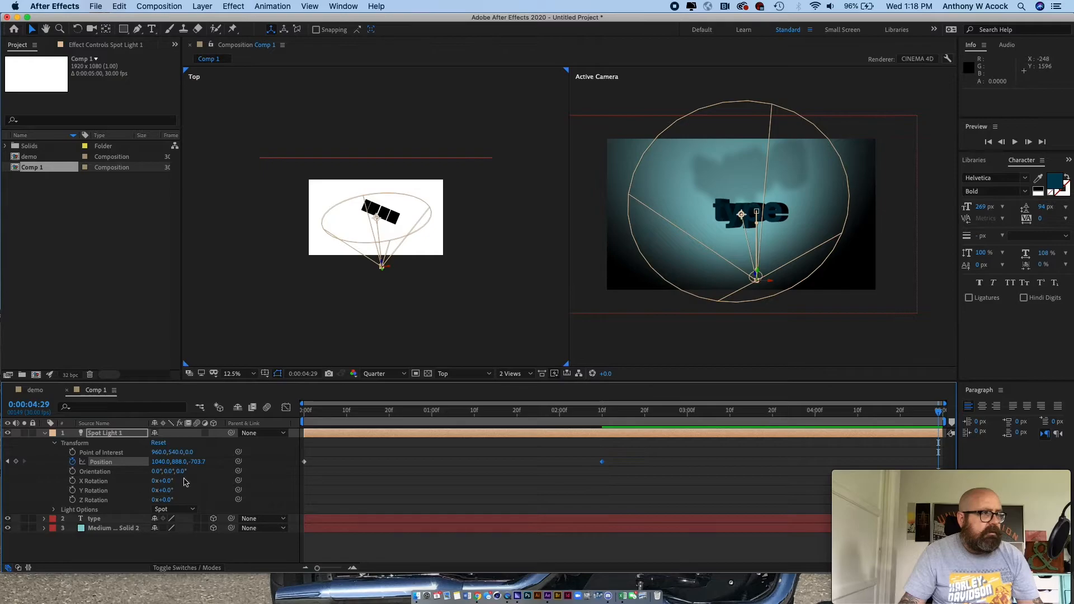
drag(179, 462, 3, 462)
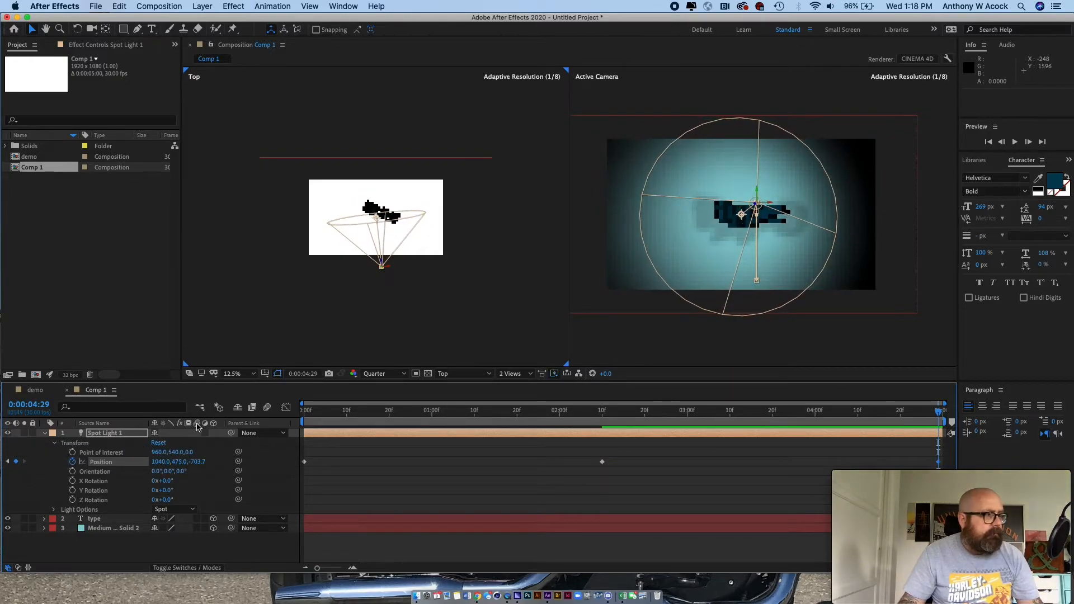
drag(175, 462, 146, 462)
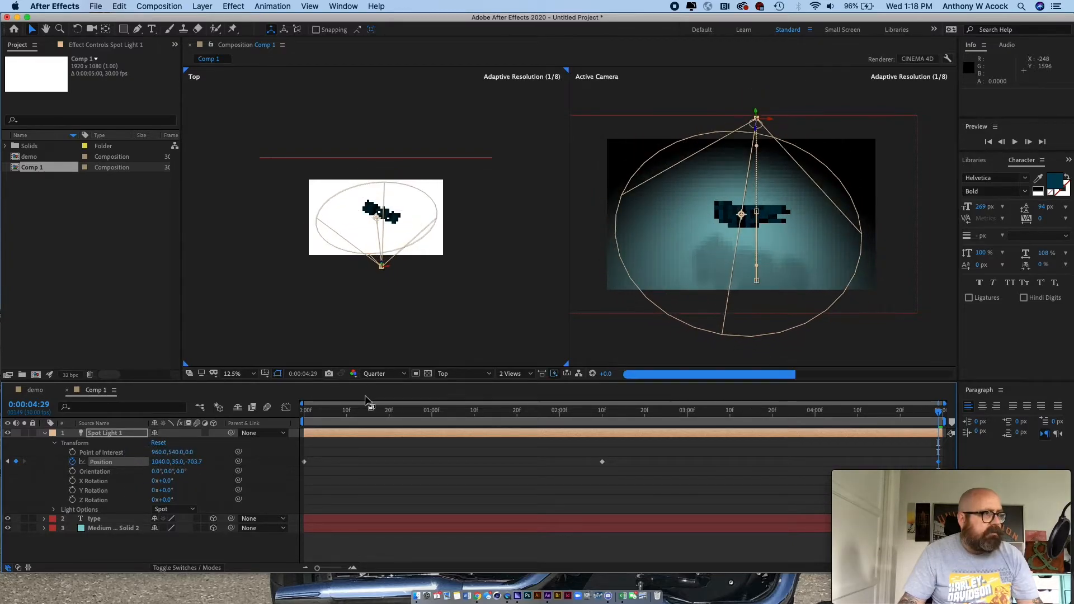
- Preview the spot light's movement from the beginning of the composition
drag(940, 414, 125, 391)
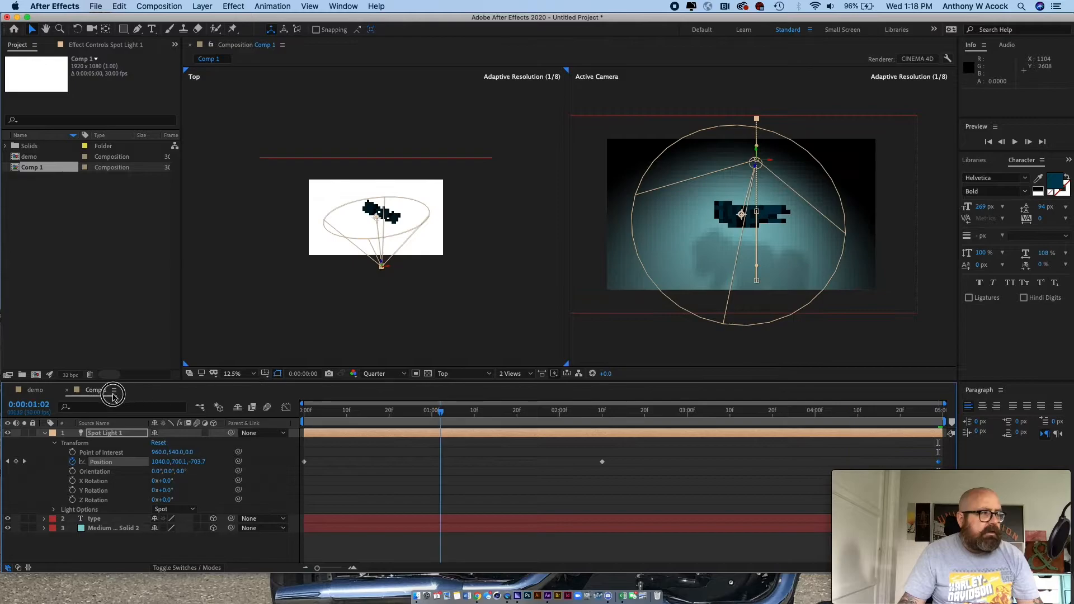
key(space)
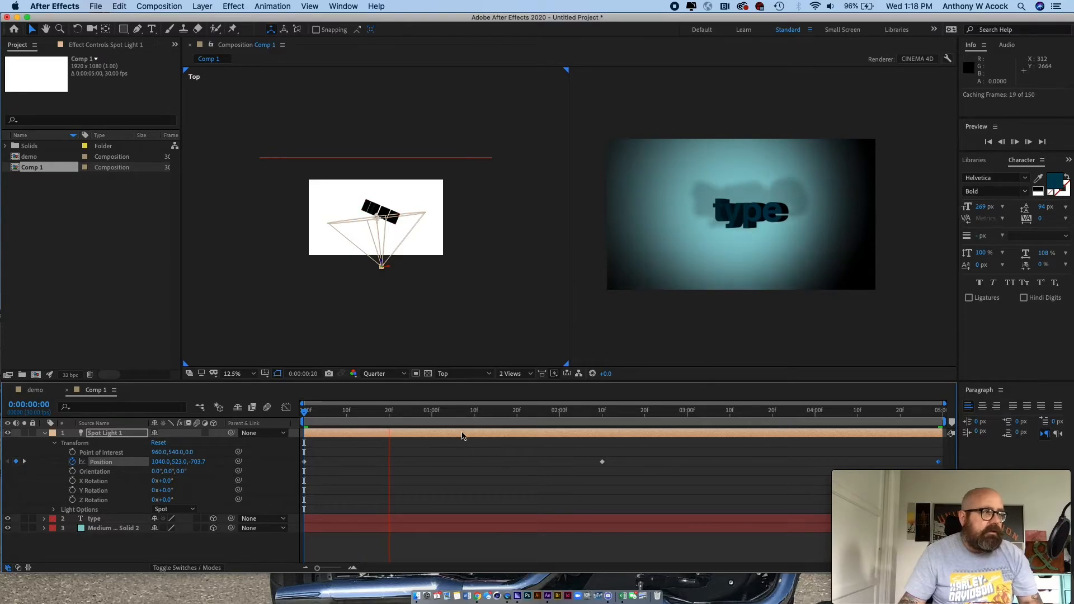
key(space)
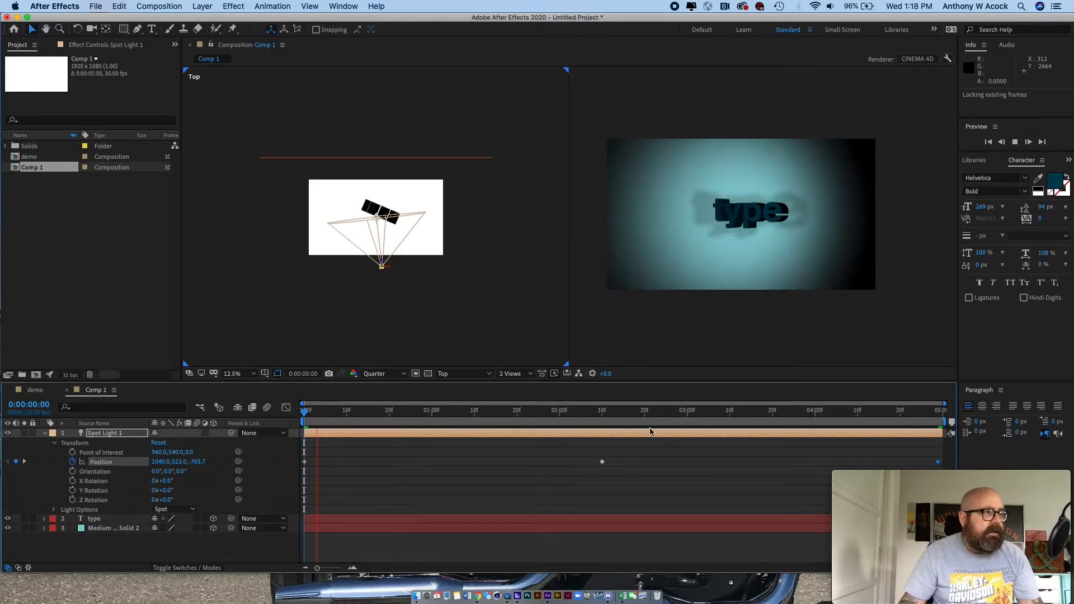
key(space)
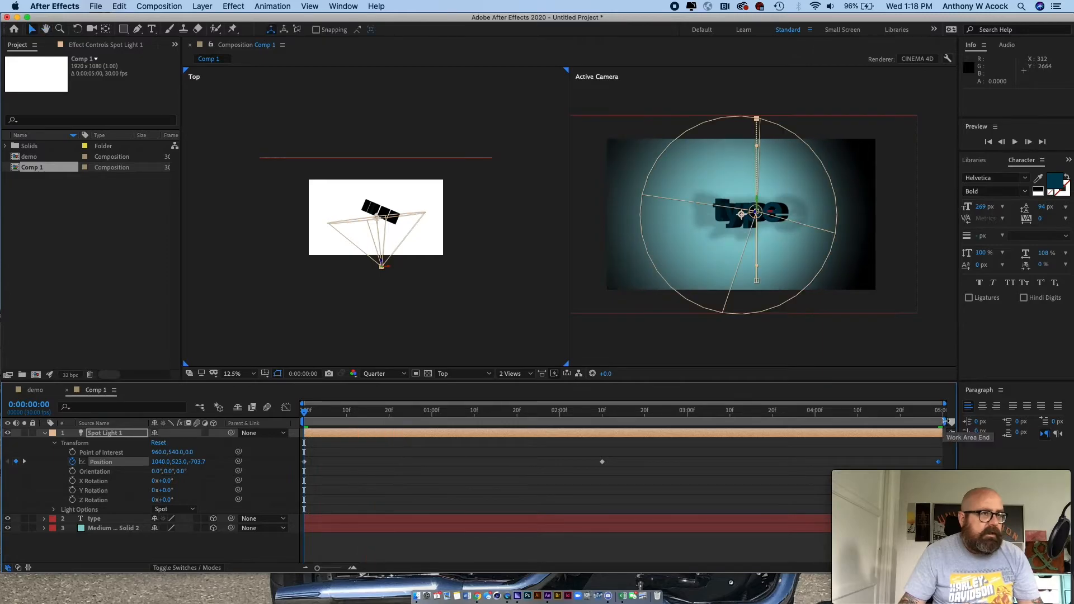
- Shorten the work area to the first 21 frames and preview the light animation within it
click(946, 424)
drag(944, 423, 395, 424)
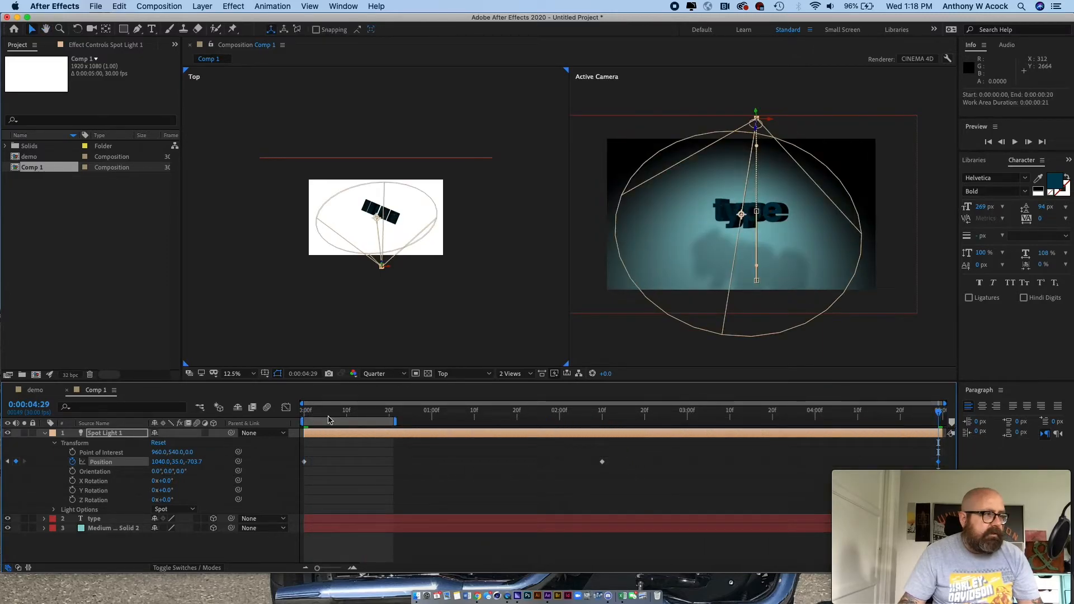
key(space)
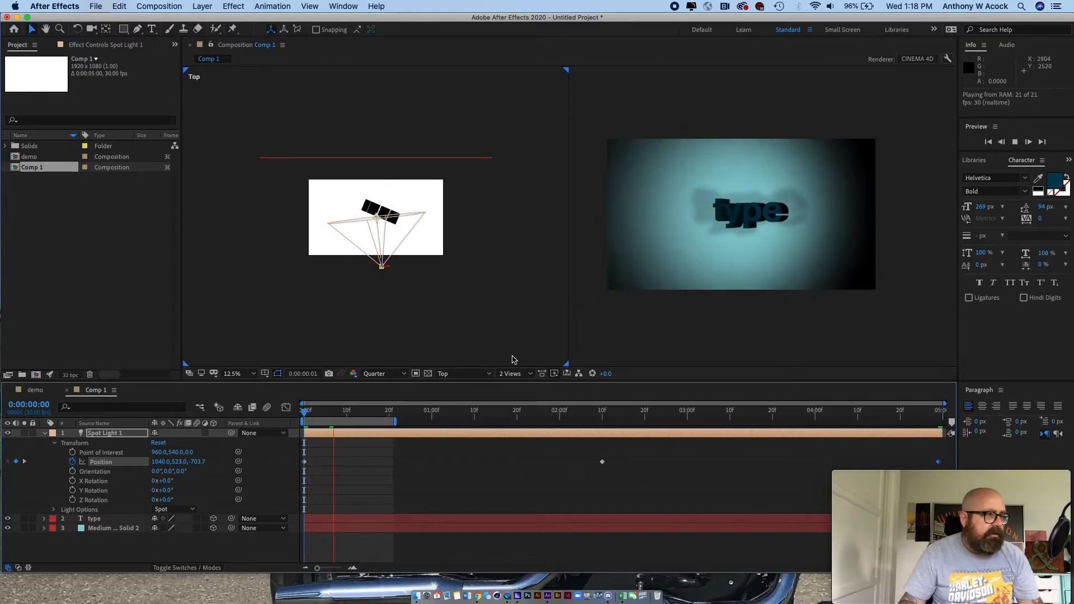
click(349, 418)
drag(350, 419, 303, 415)
key(space)
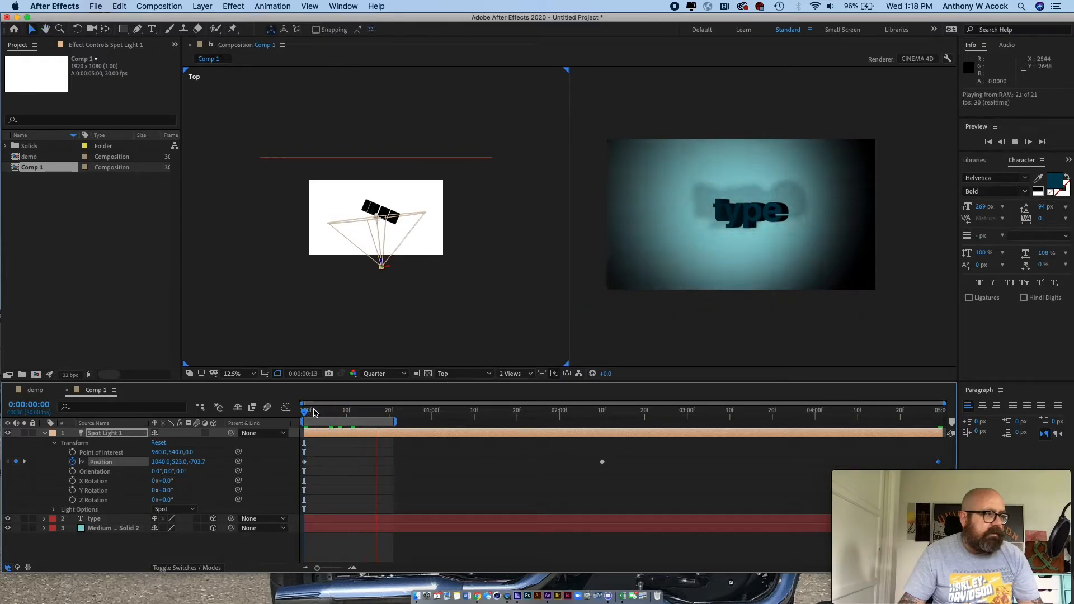
- Shift the shortened work area so it starts at 0:00:01:10 and preview that section
click(334, 421)
drag(334, 421, 527, 421)
click(473, 411)
key(space)
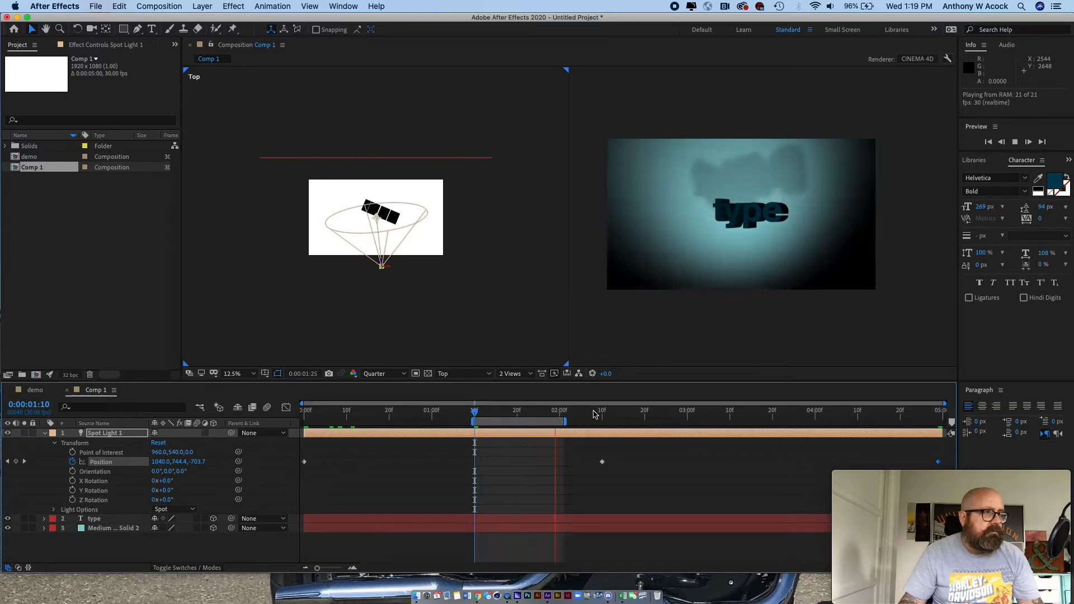
key(space)
- Extend the work area back over the full five-second composition
drag(480, 421, 311, 423)
drag(398, 422, 946, 423)
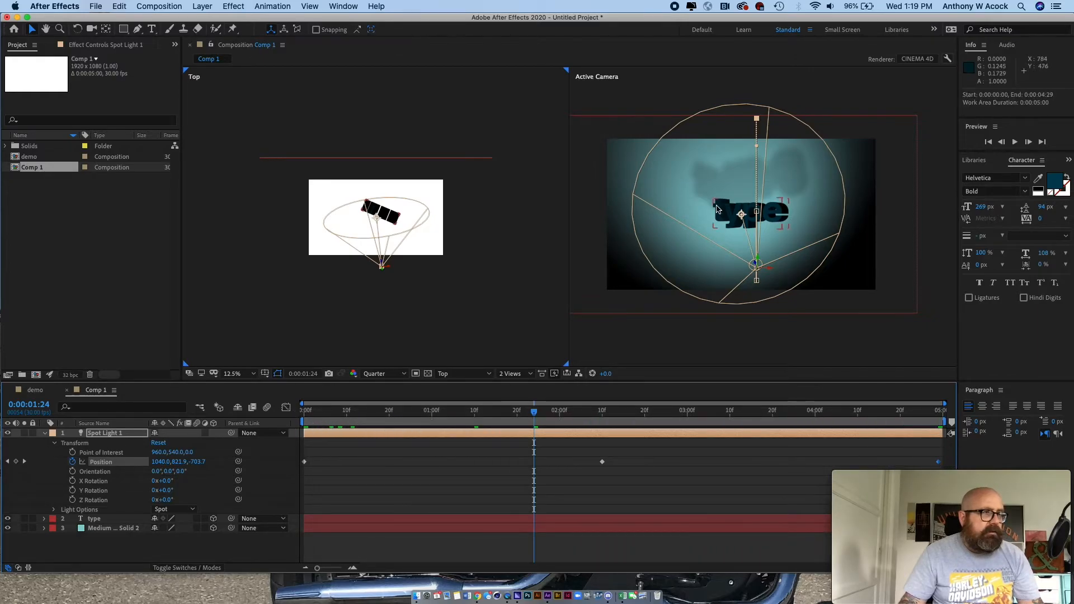
- Reveal the text layer's rotation properties and set its Y rotation to 0° at the first frame
click(524, 318)
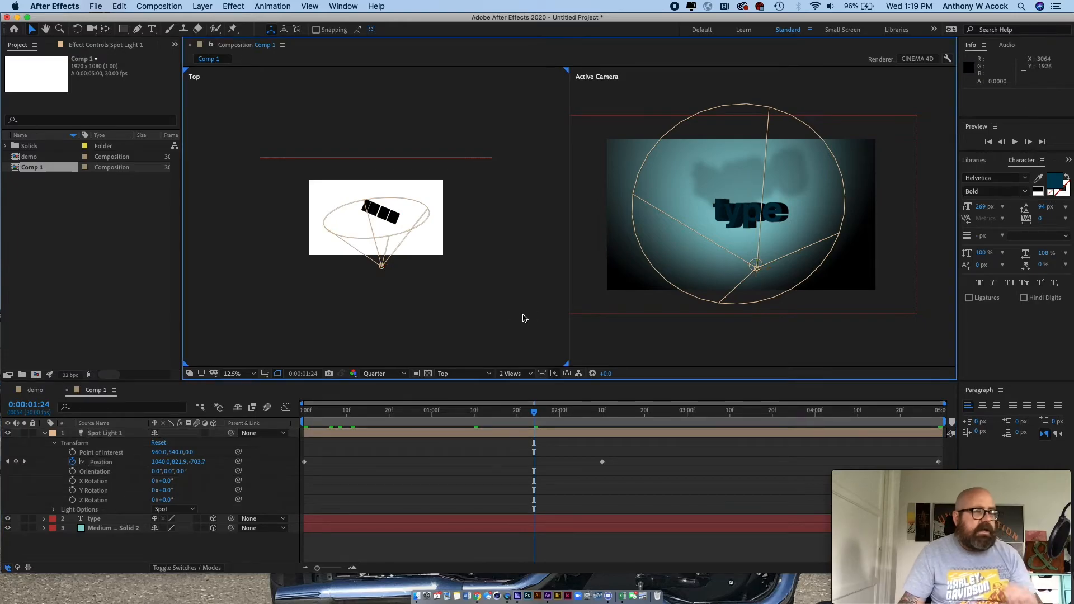
click(44, 434)
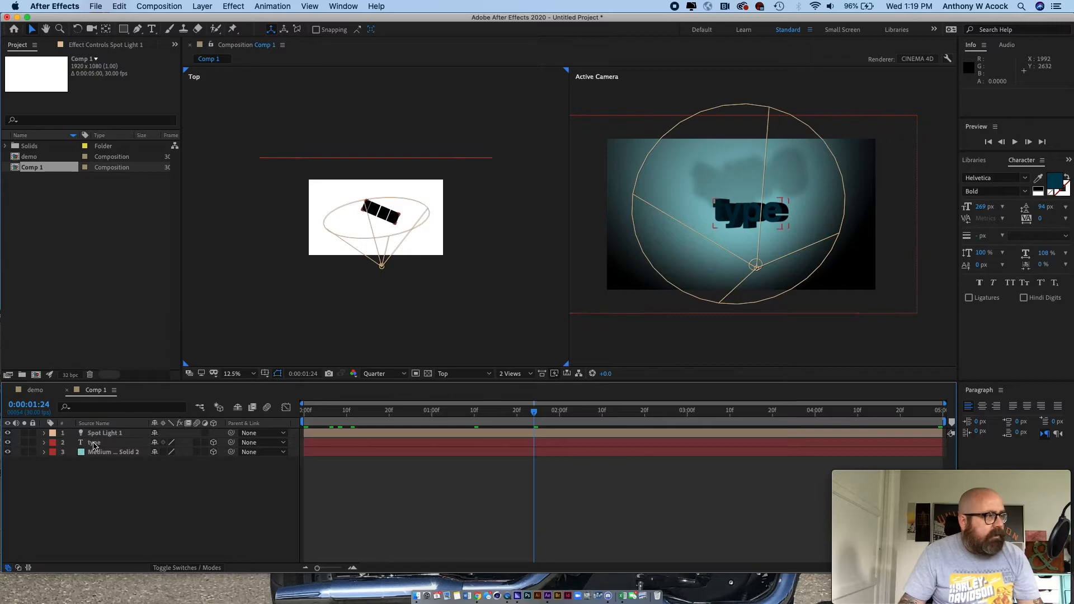
click(48, 443)
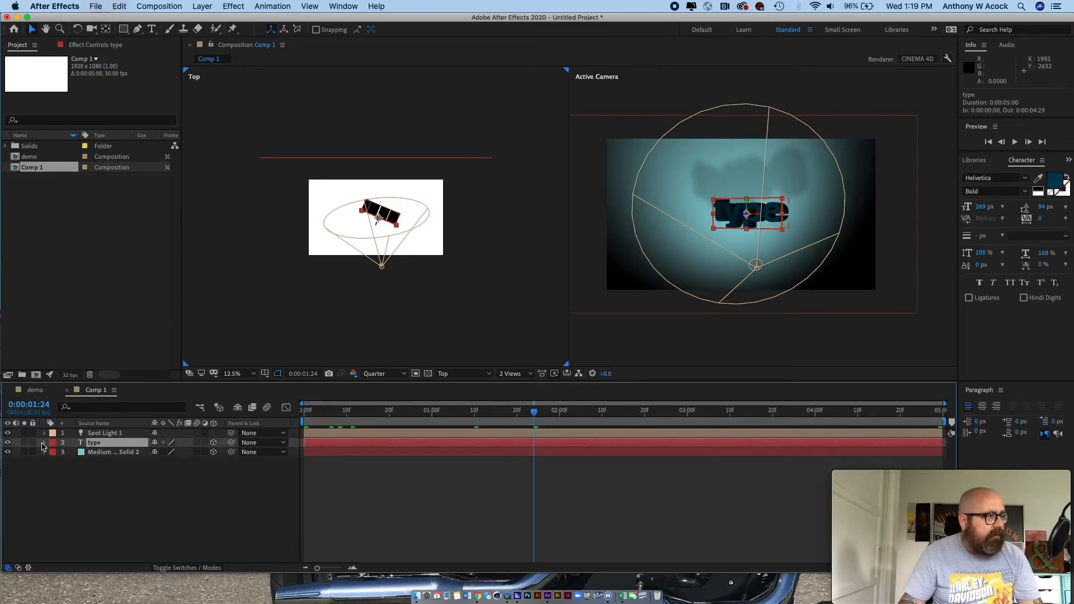
key(r)
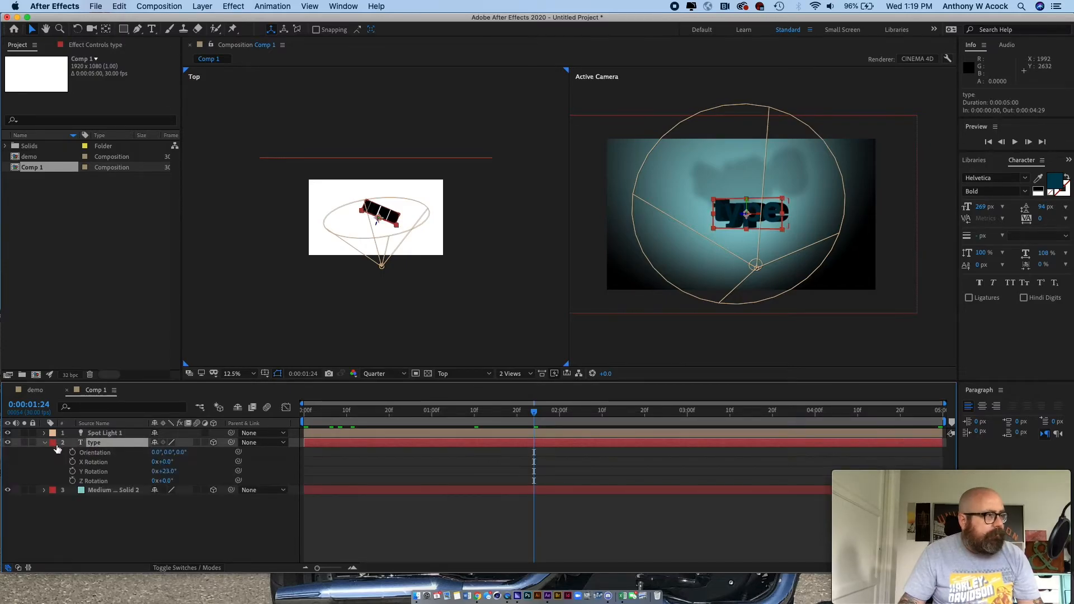
drag(533, 412, 276, 431)
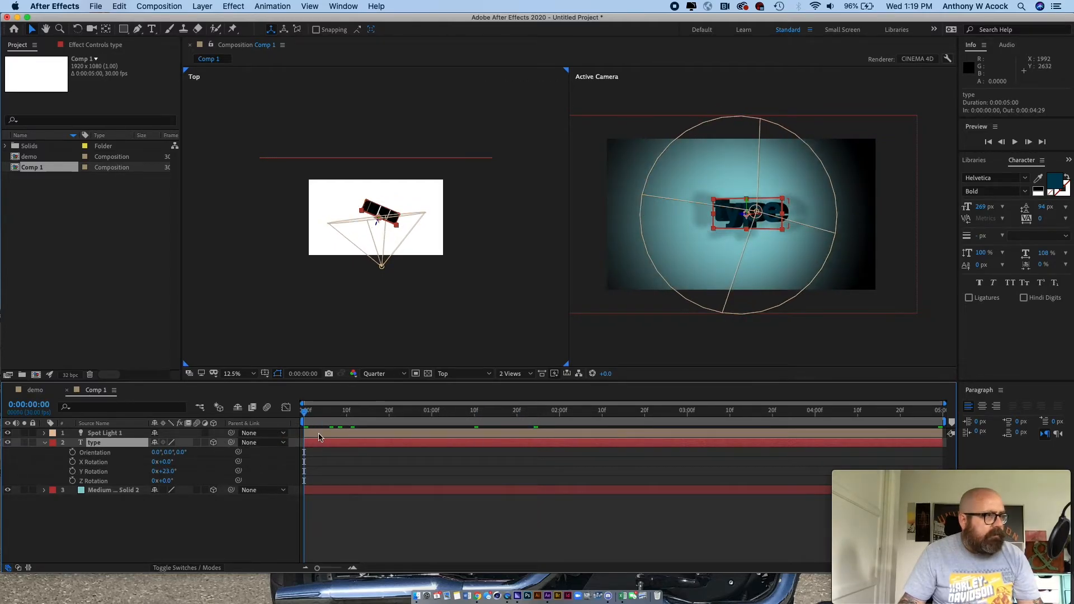
click(166, 473)
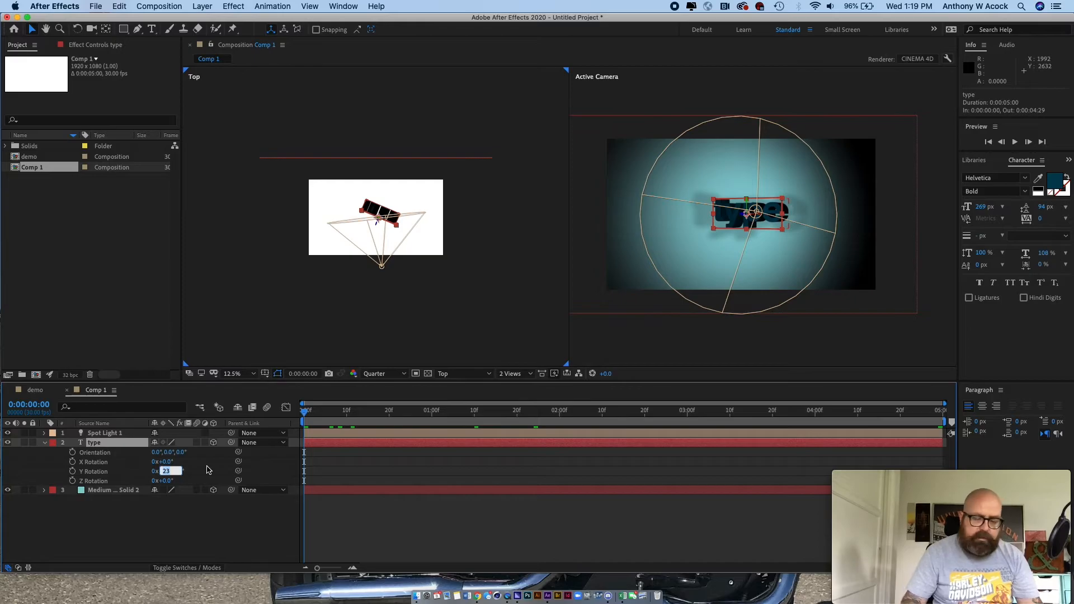
text(0)
key(Return)
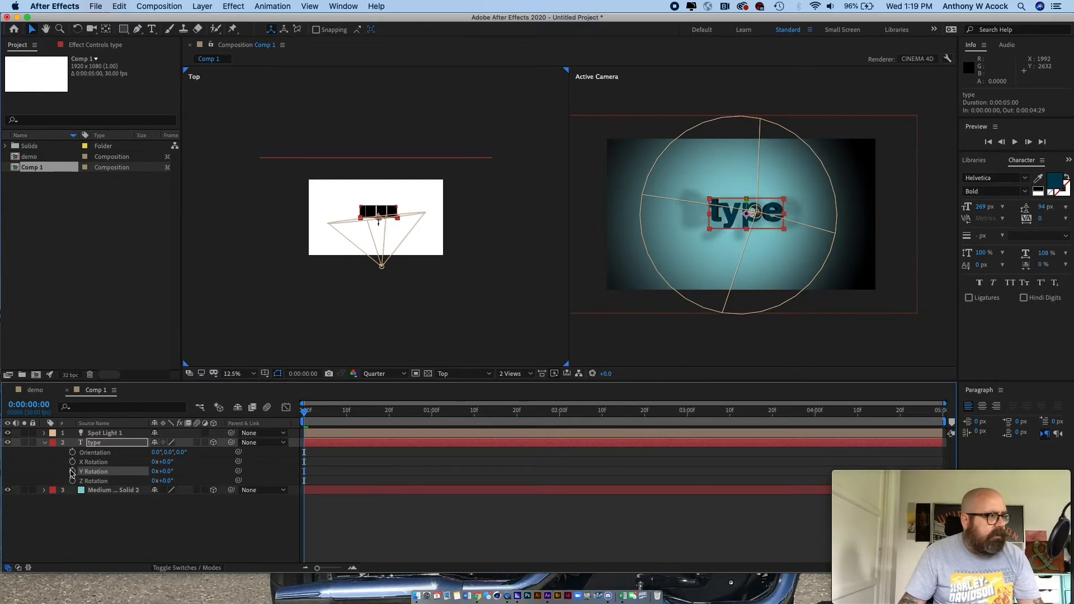
- Keyframe the text layer's Y rotation from 0° at the start to 1x+263° at 0:00:02:10 and 1x+0° at 0:00:04:29
drag(306, 414, 603, 415)
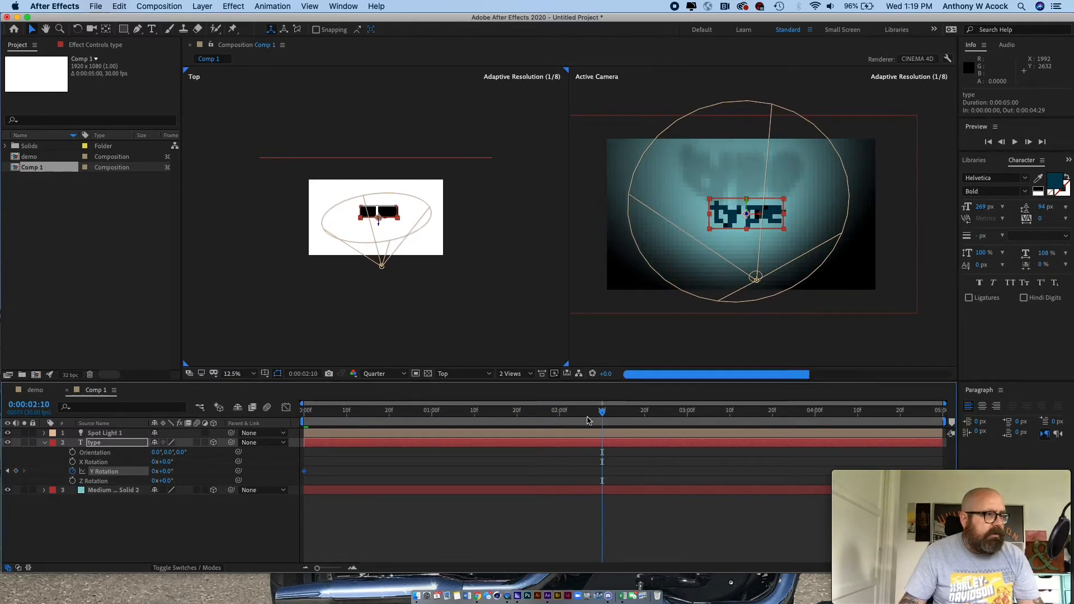
drag(167, 471, 500, 466)
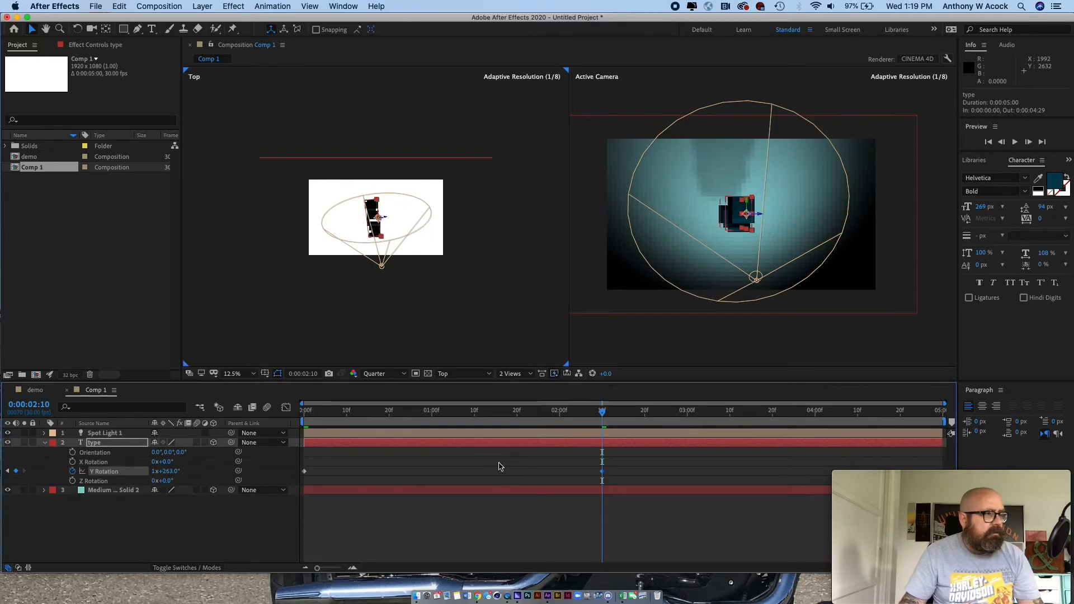
drag(604, 414, 956, 412)
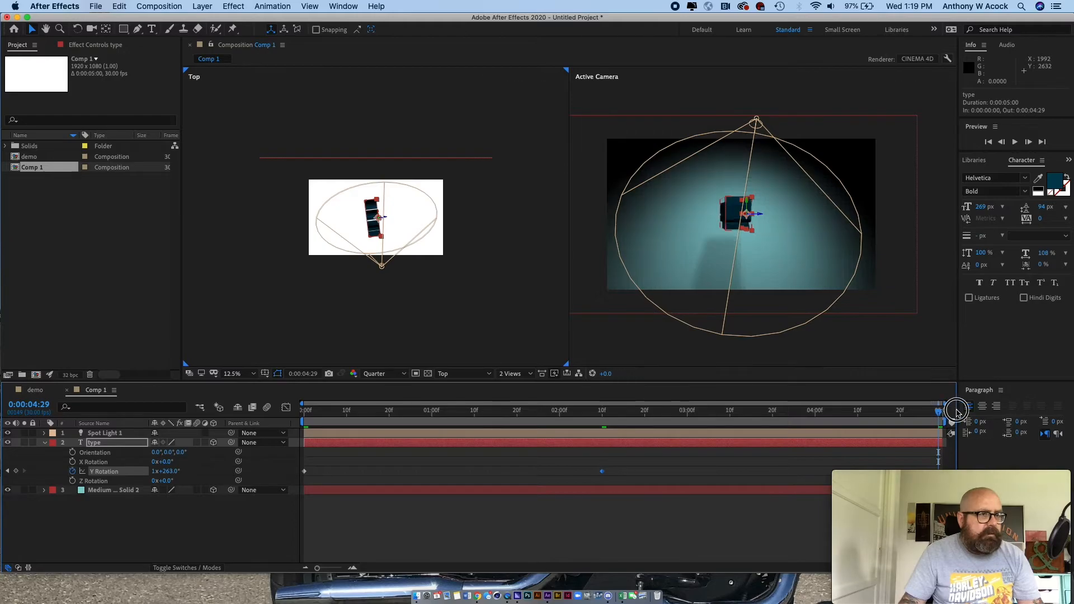
click(168, 472)
text(0)
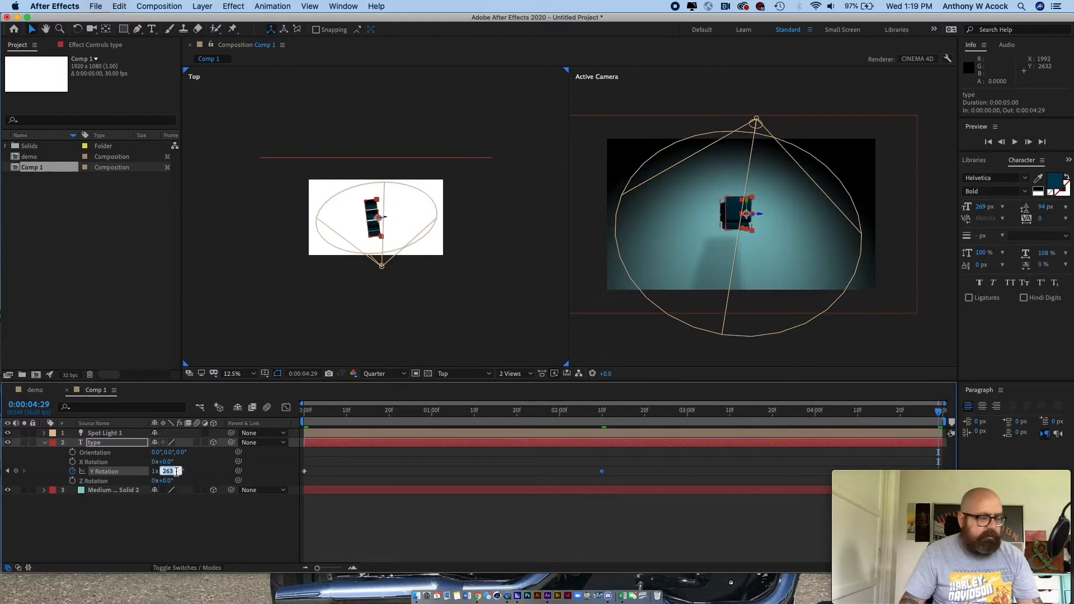
key(Return)
- Preview the text's rotation together with the moving light from the start, and return to the first frame
mouse_move(911, 535)
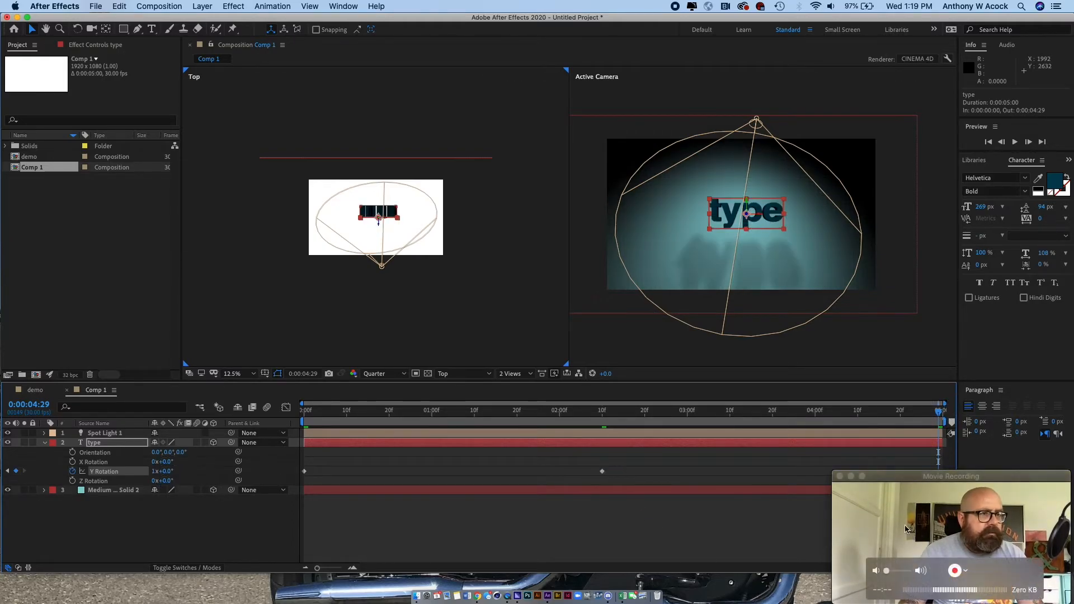
drag(937, 412, 304, 414)
key(space)
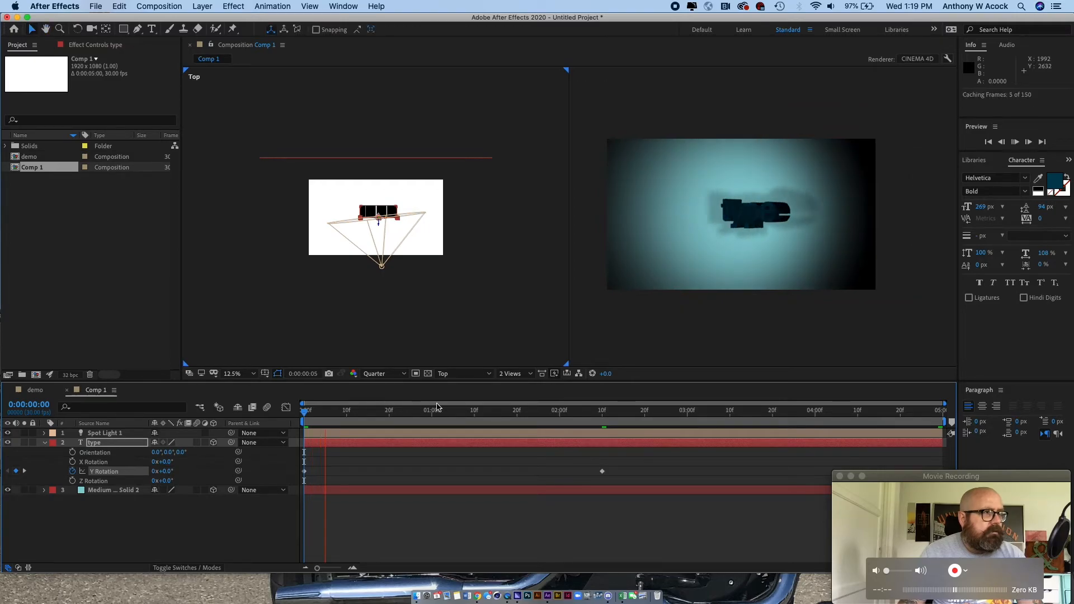
click(335, 413)
drag(336, 413, 210, 454)
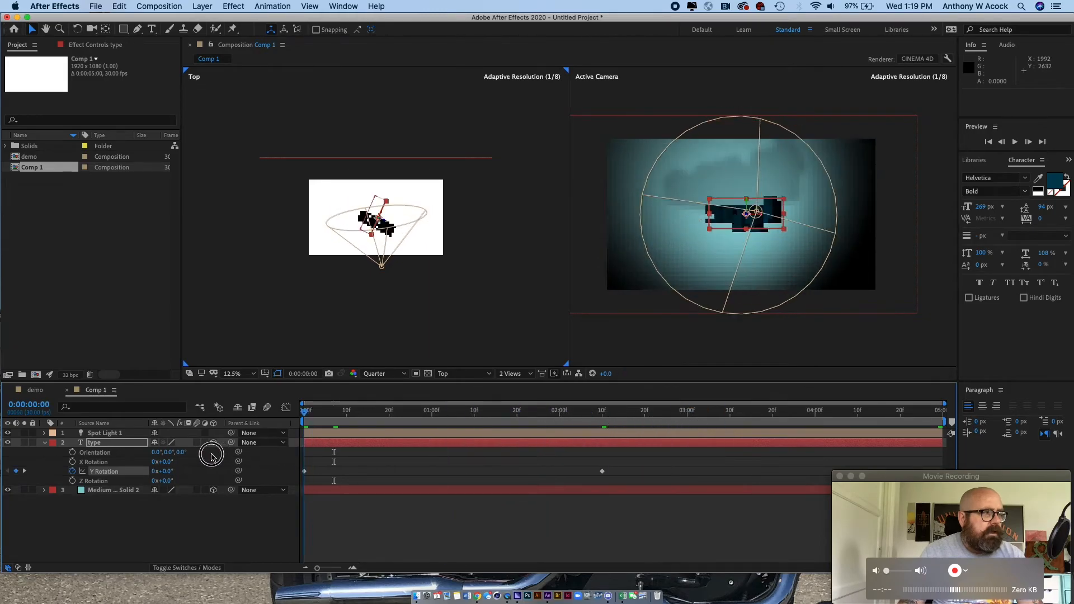
- Reveal the text layer's scale, set it to 0% and keyframe it at the first frame
click(104, 525)
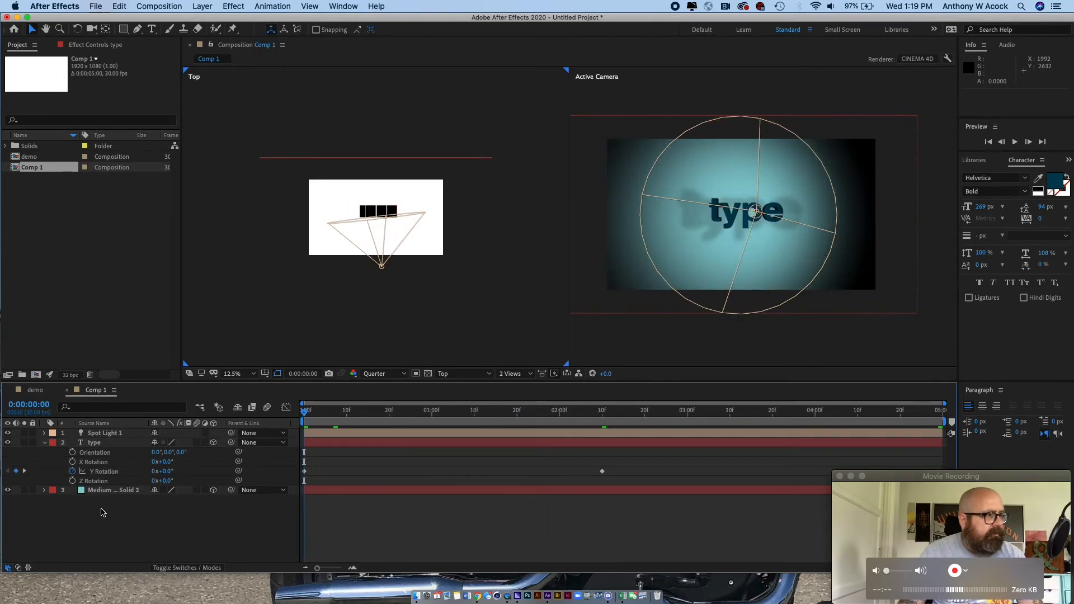
click(98, 443)
key(s)
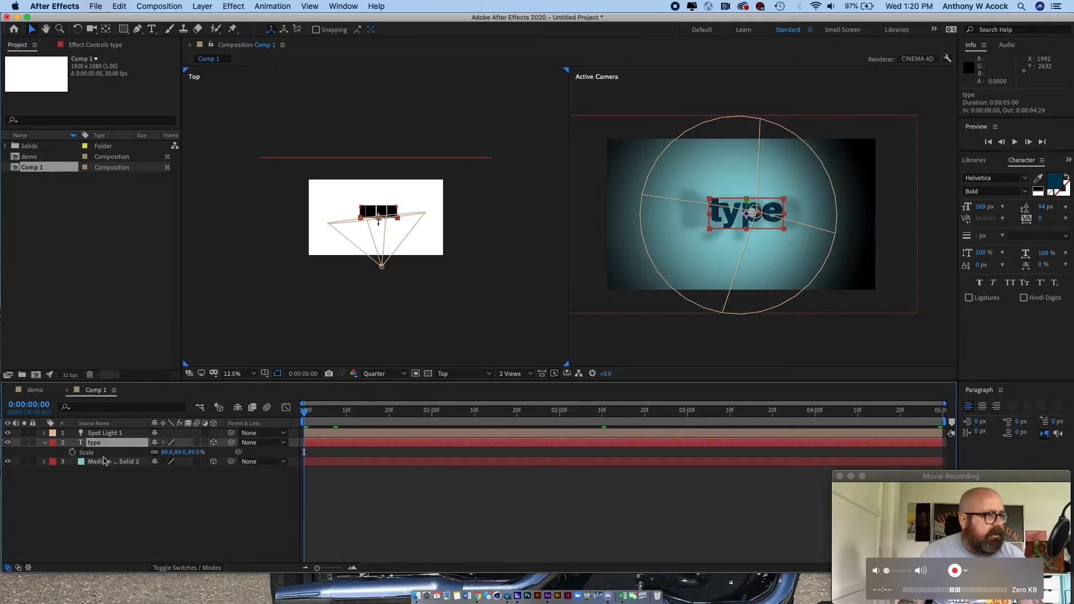
click(178, 452)
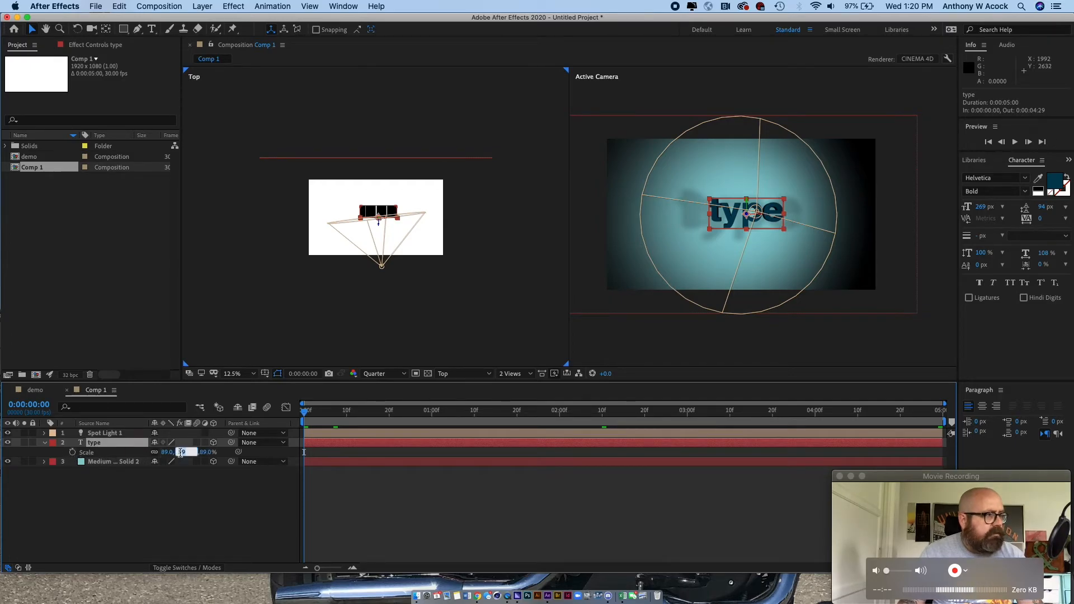
key(Return)
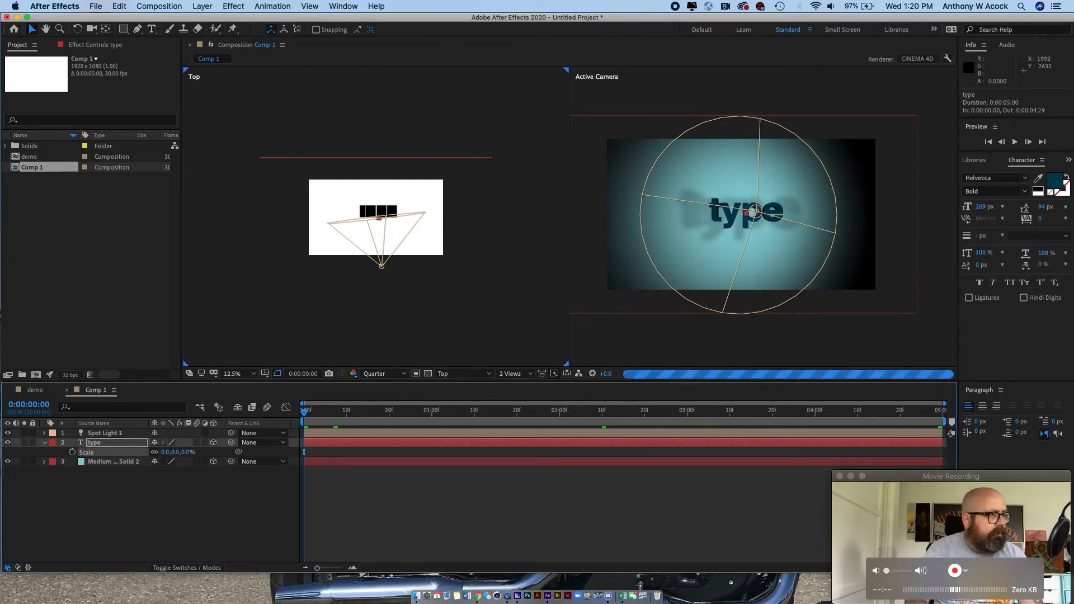
click(72, 452)
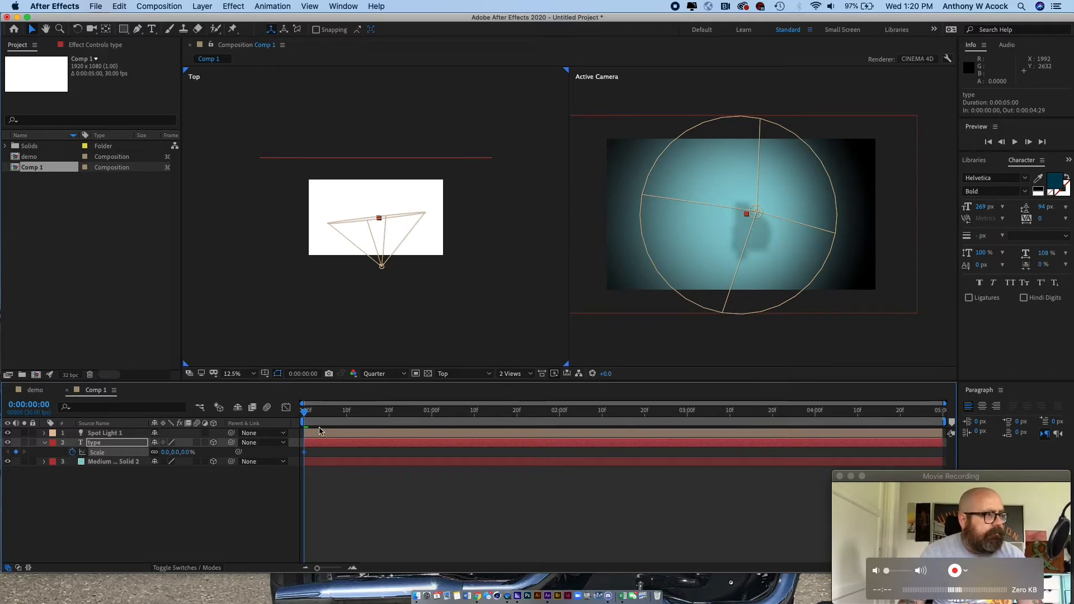
- Keyframe the text layer's scale at 500% at 0:00:02:10, 100% at 0:00:03:10 and 50% at 0:00:04:29
drag(307, 417, 603, 428)
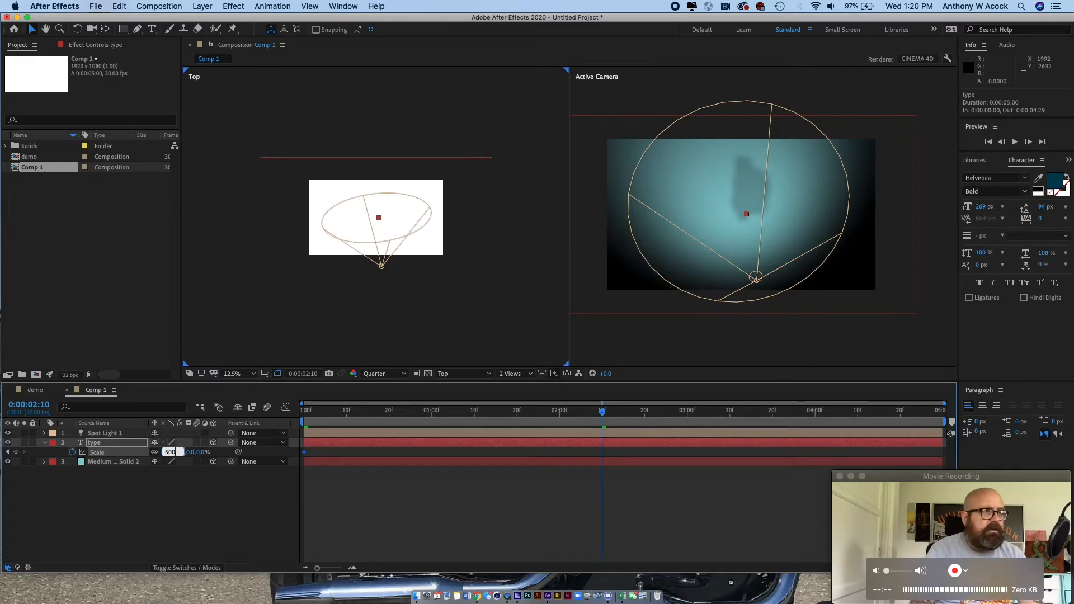
key(Return)
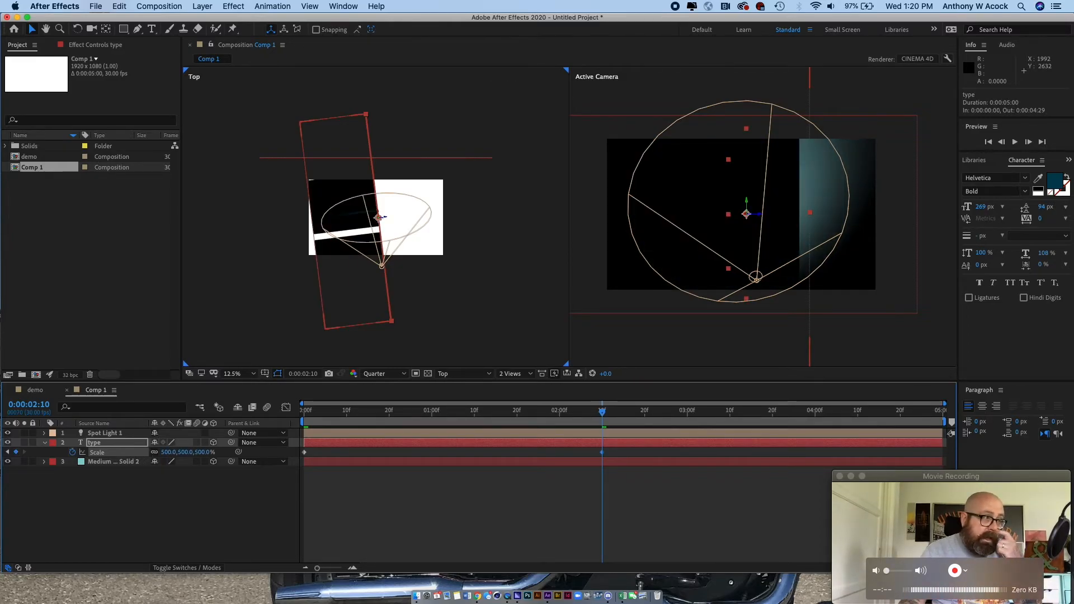
drag(605, 413, 730, 414)
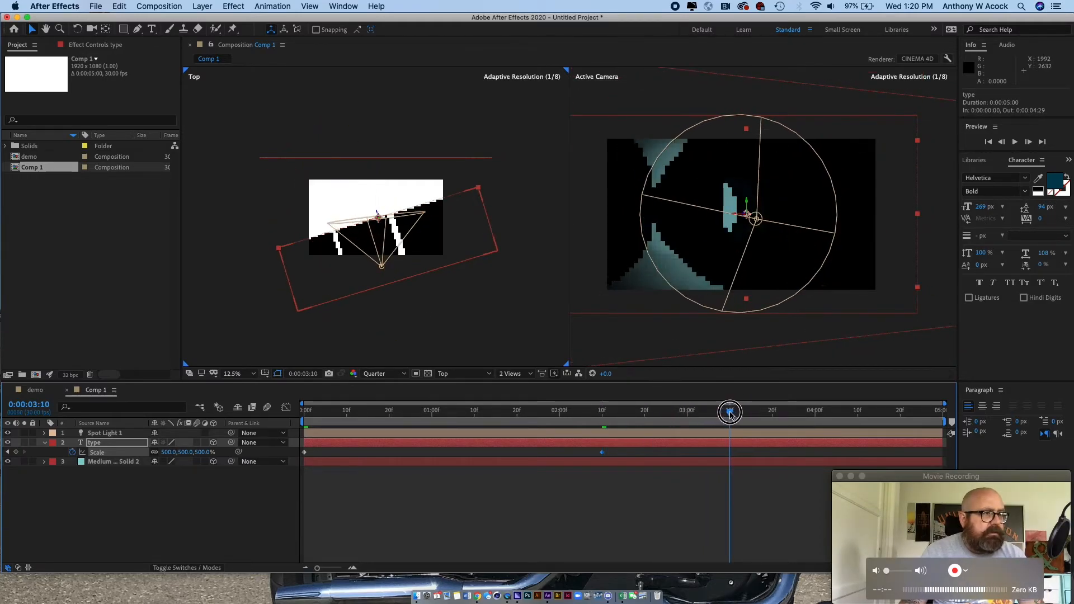
click(186, 452)
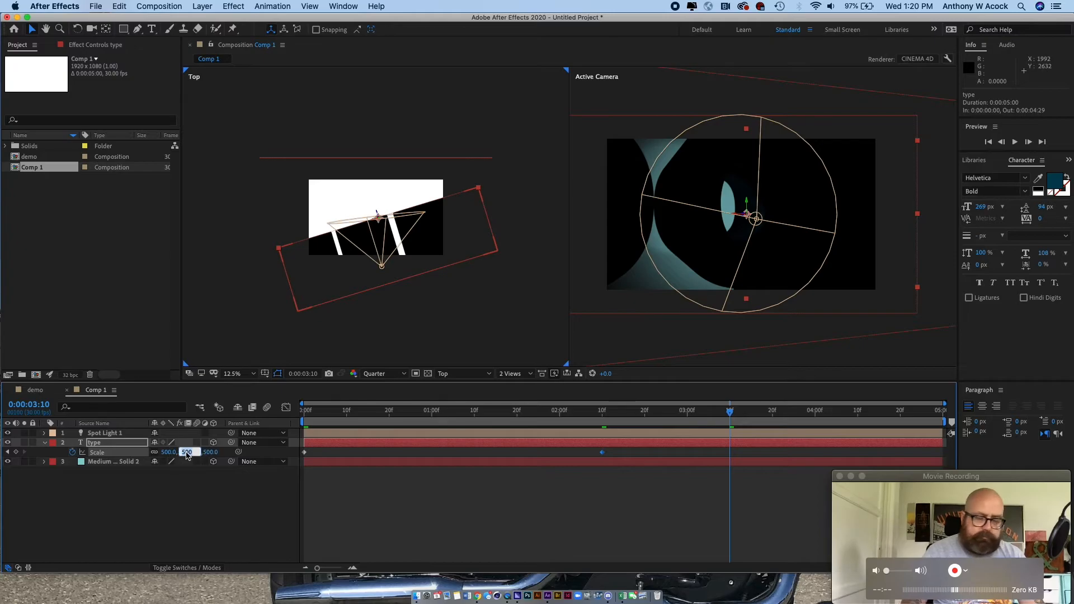
text(100)
key(Return)
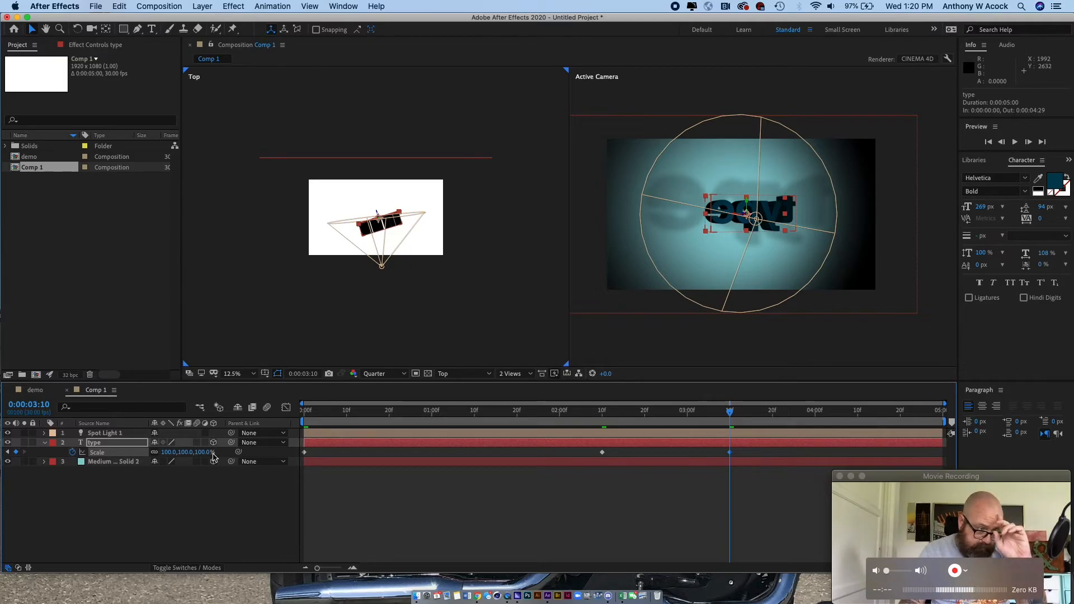
drag(735, 418, 956, 417)
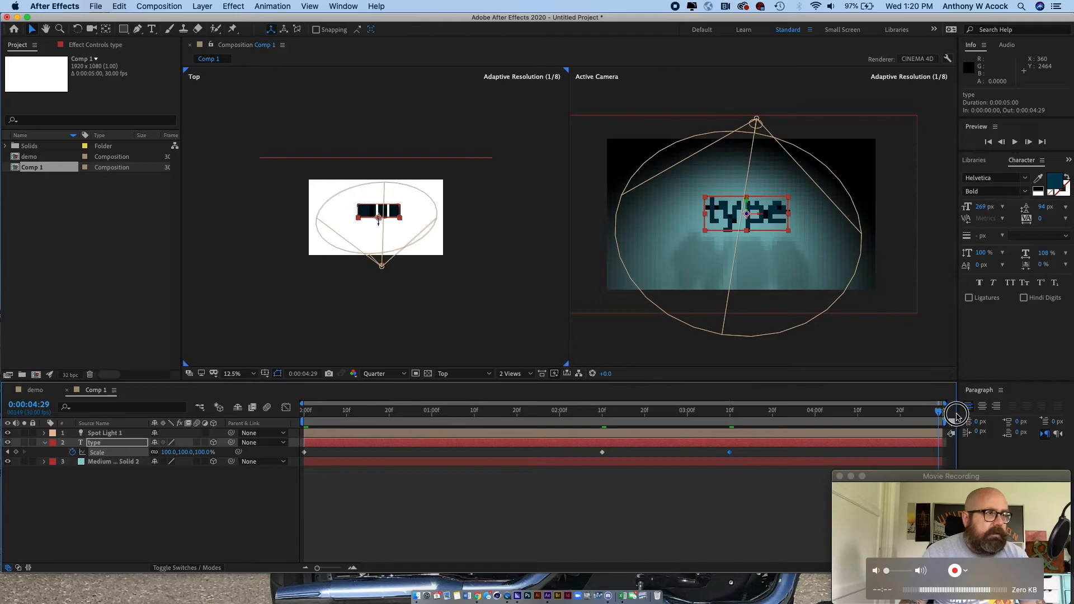
click(186, 452)
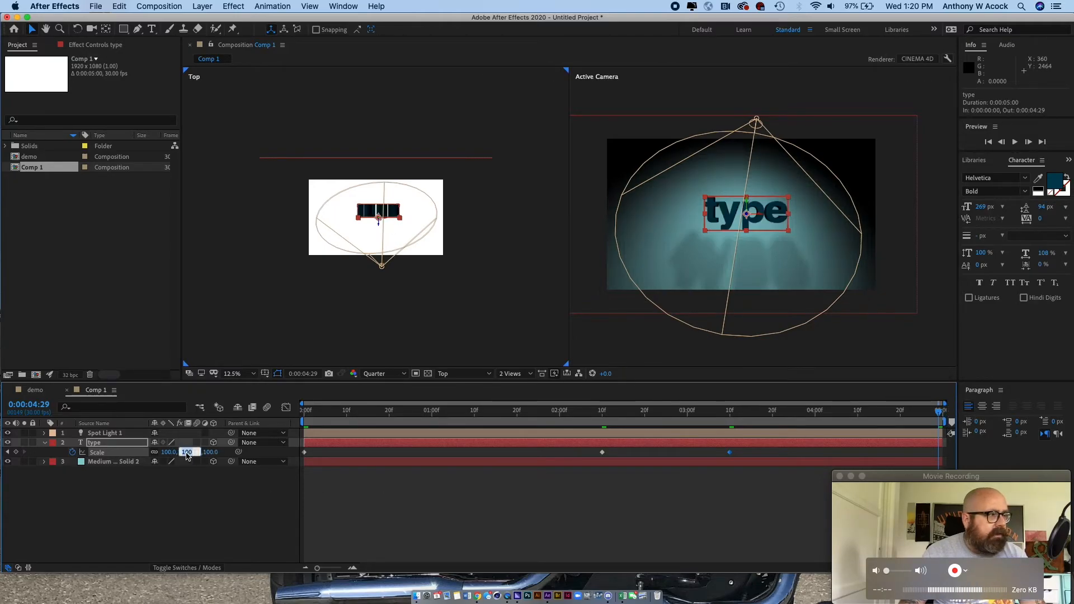
key(Return)
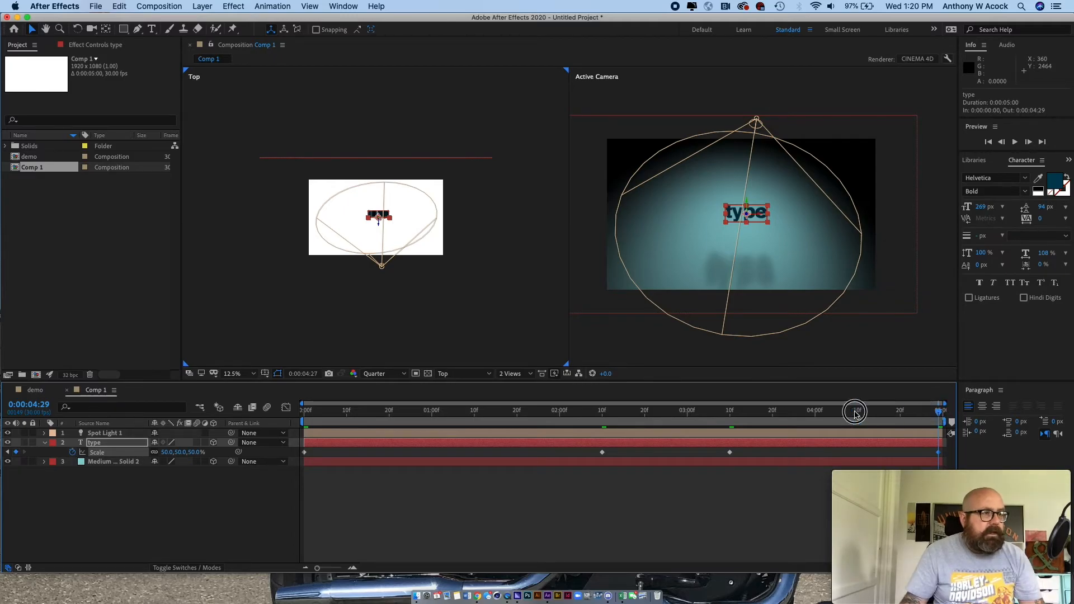
- Deselect the layers and scrub through the text's scale animation from the first to the last frame
key(Home)
click(228, 339)
drag(312, 411, 939, 435)
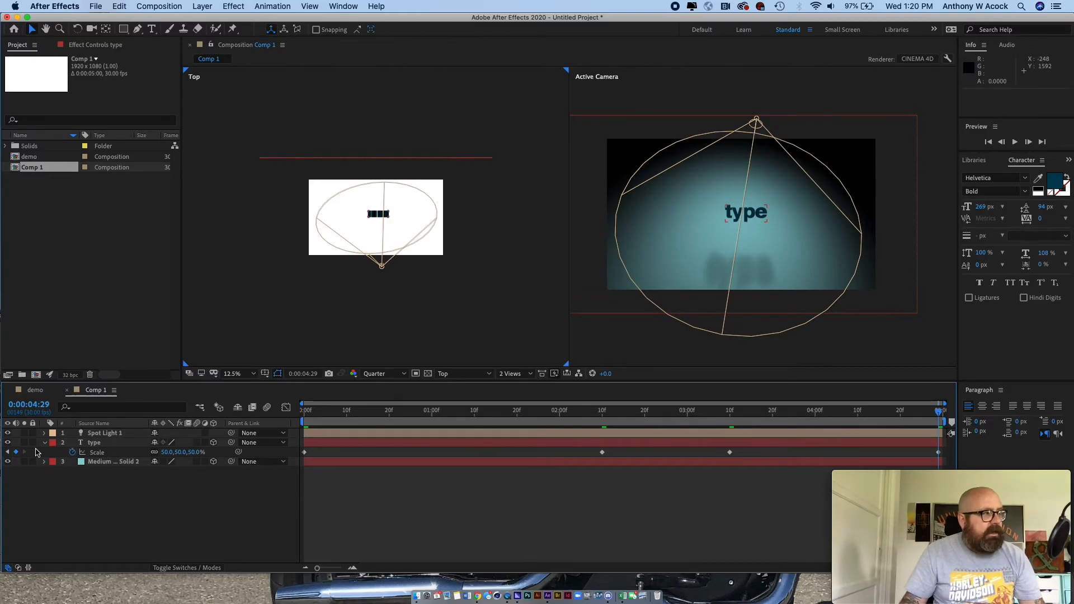
- Reveal the spot light's transform properties and keyframe its orientation at the first frame
click(45, 435)
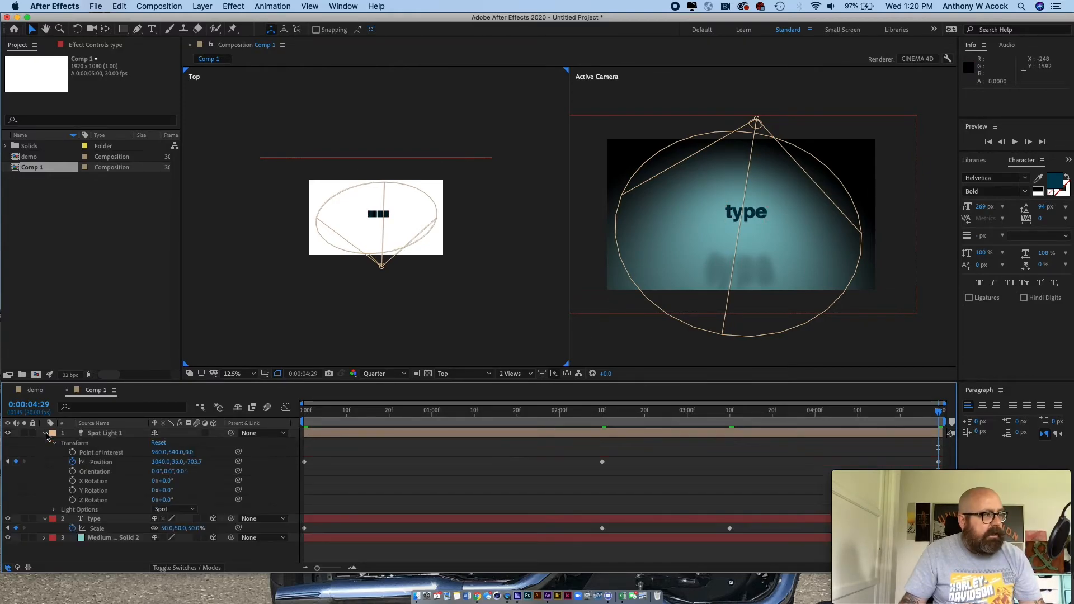
drag(315, 411, 291, 414)
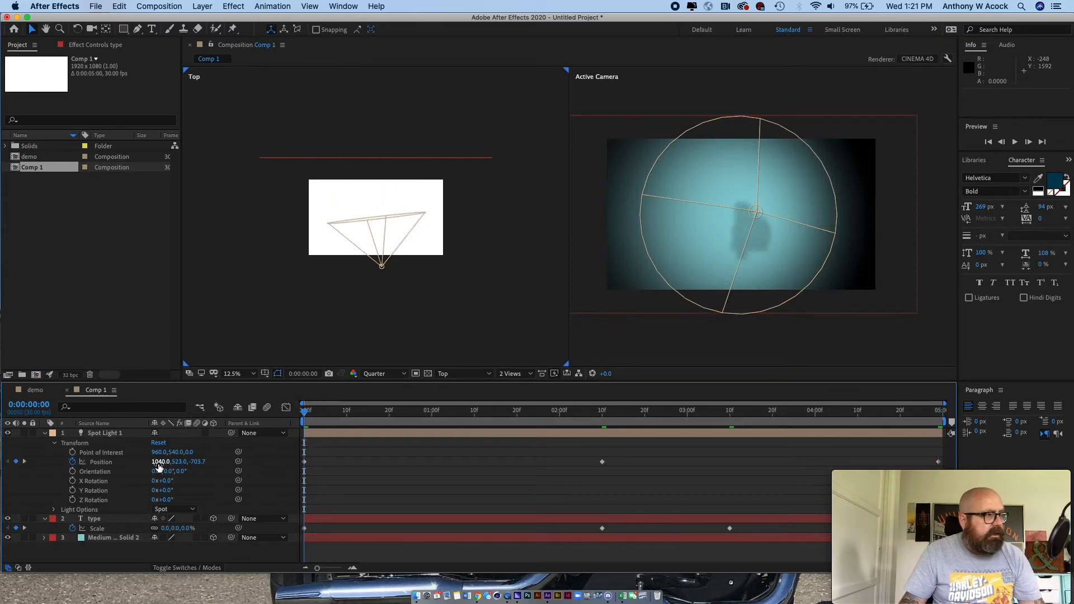
drag(300, 413, 292, 434)
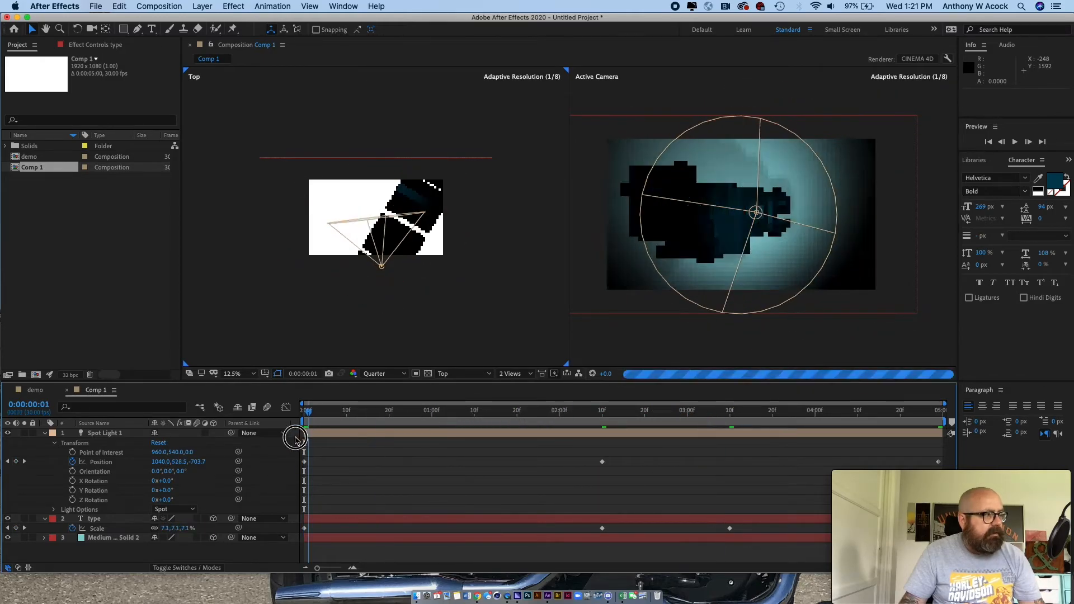
click(72, 471)
- Add two orientation keyframes in the second half of the spot light's animation, ending at 19° in Y, and set Y orientation to 0° at 0:00:04:29
drag(306, 421, 649, 440)
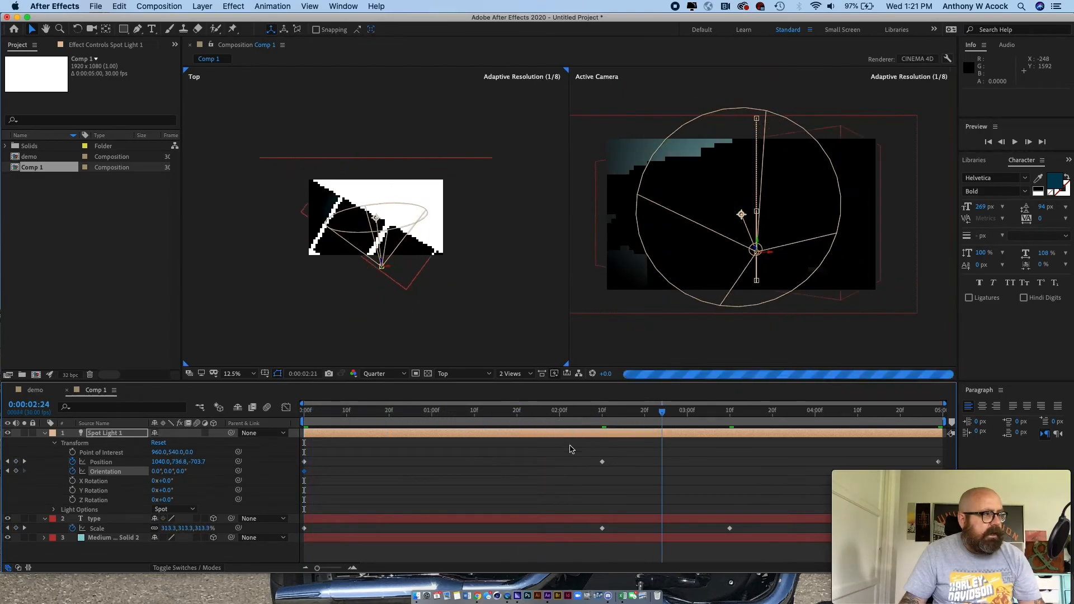
mouse_move(164, 471)
mouse_down()
mouse_move(295, 467)
mouse_move(156, 468)
mouse_move(165, 471)
mouse_up()
drag(647, 413, 793, 422)
drag(166, 471, 189, 470)
drag(797, 414, 1011, 425)
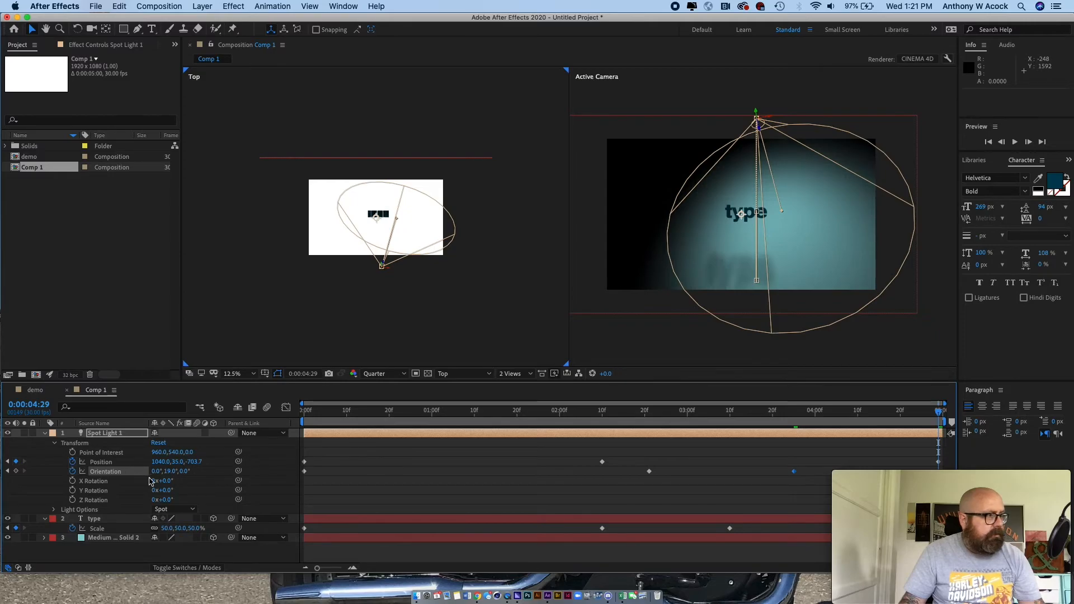
click(170, 472)
text(0)
key(Return)
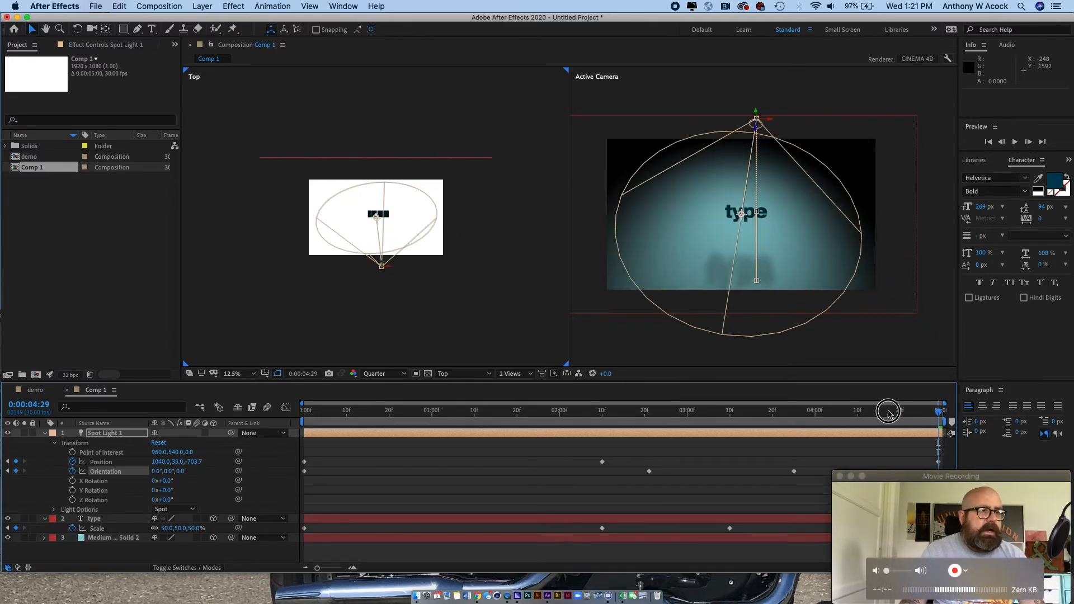
- Return the composition to its first frame
key(space)
click(902, 467)
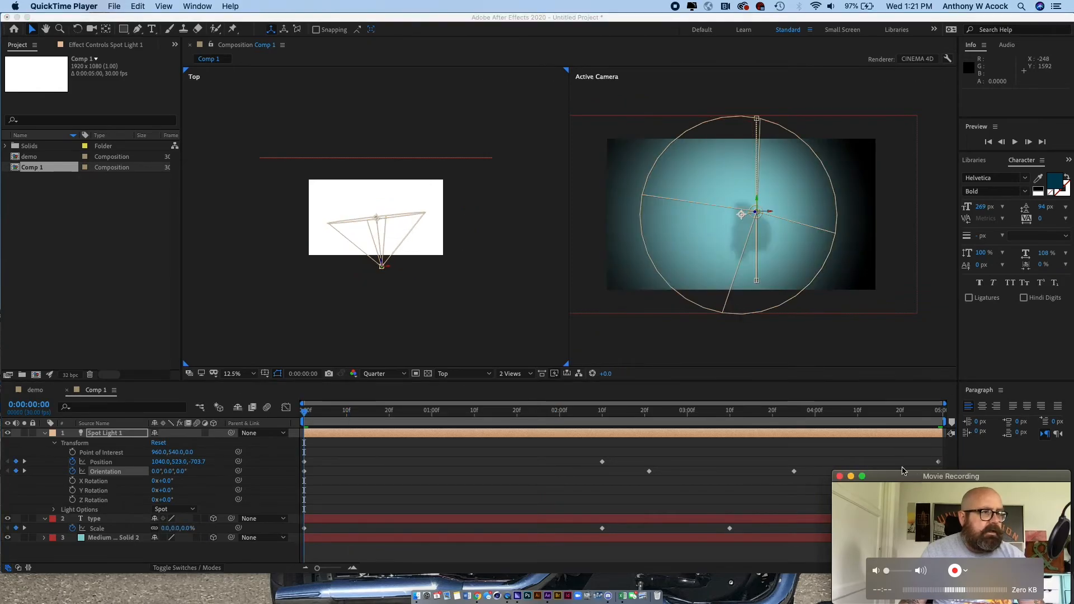
click(554, 320)
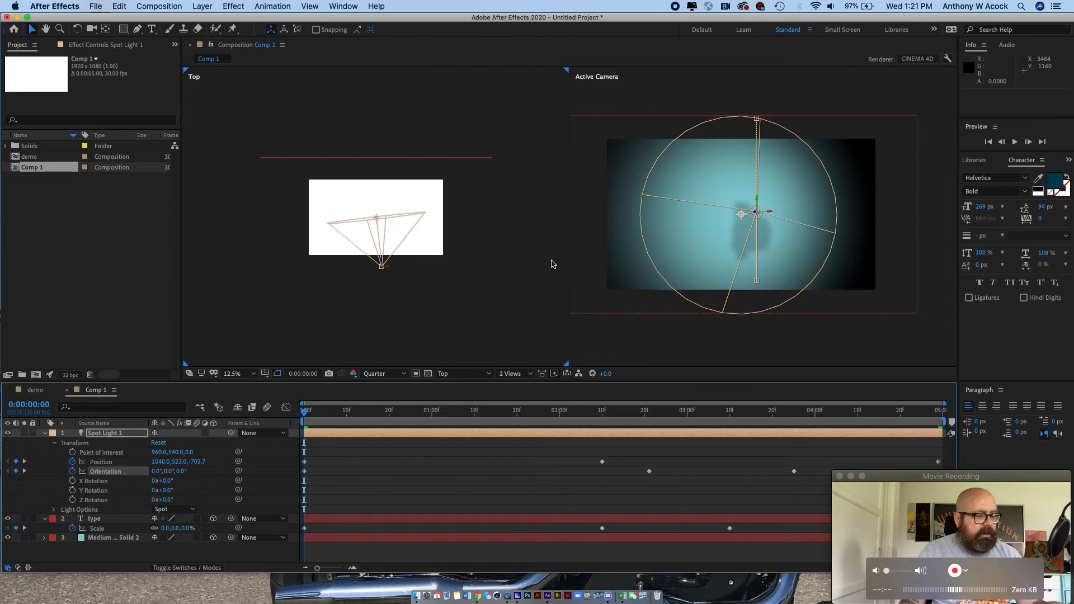
- Open Adobe Media Encoder, add Comp 1 to its queue from After Effects, and switch to Media Encoder
key(super+m)
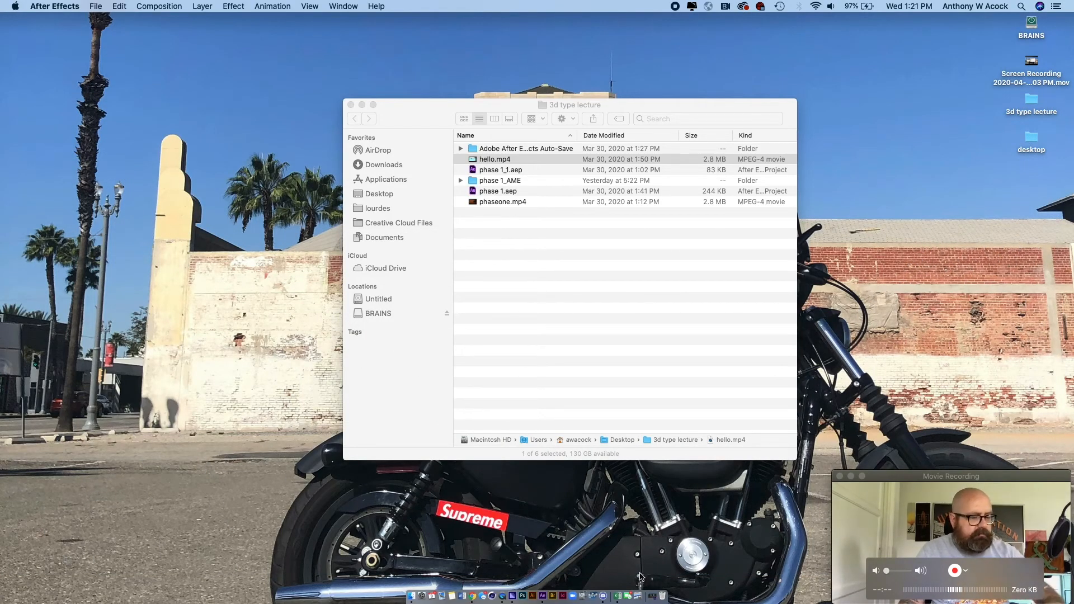
click(512, 597)
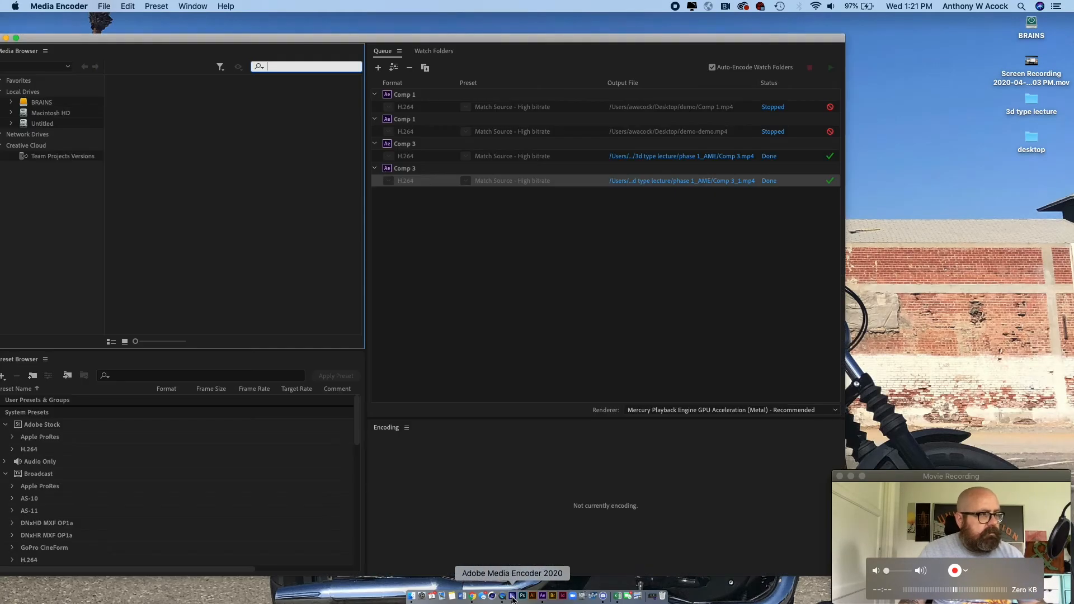
key(super+Tab)
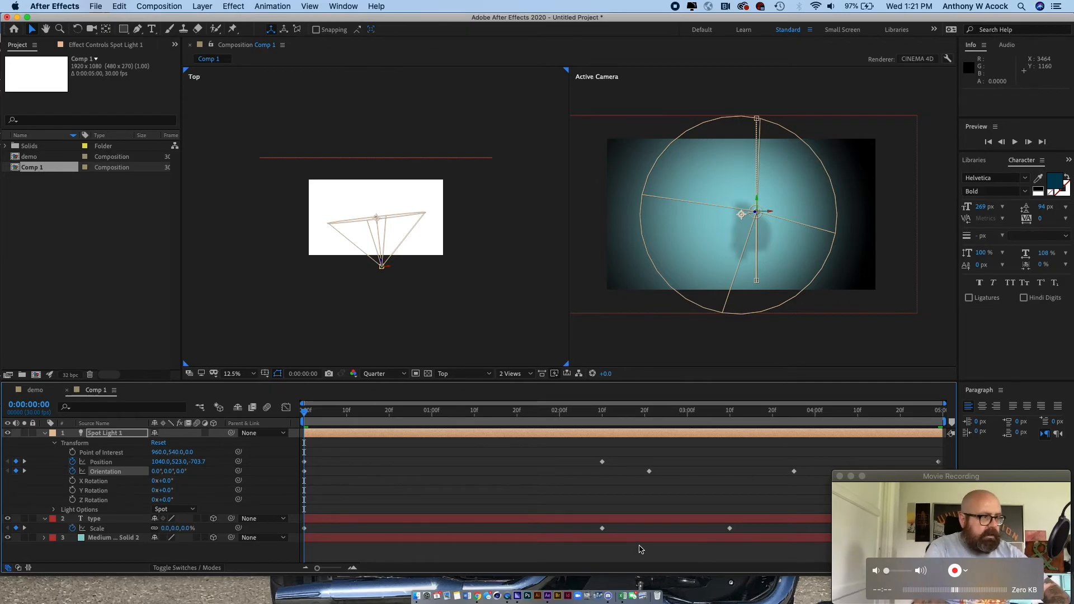
click(156, 6)
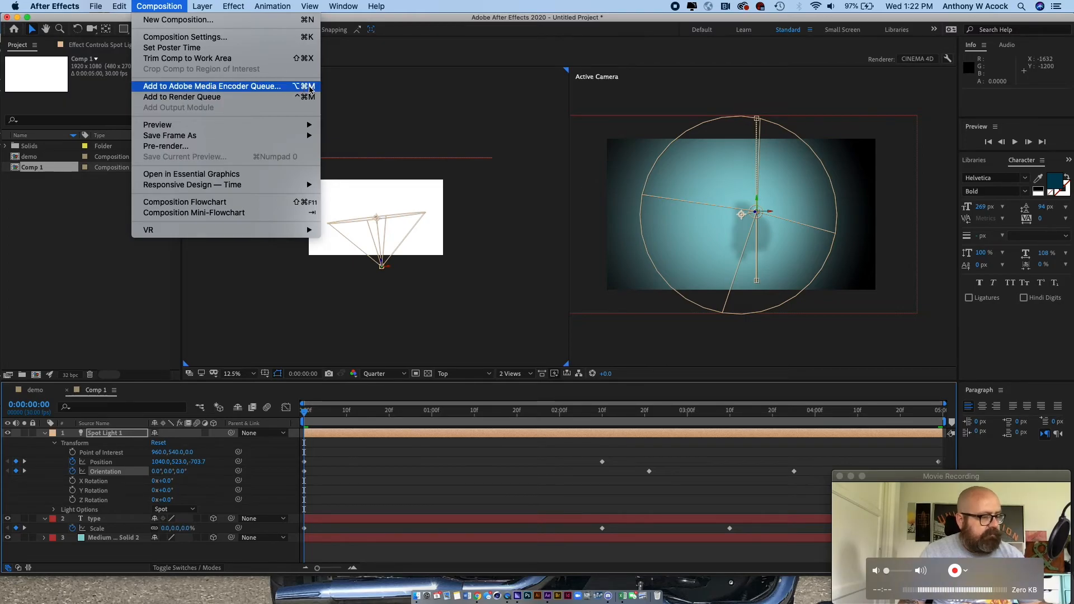
click(395, 106)
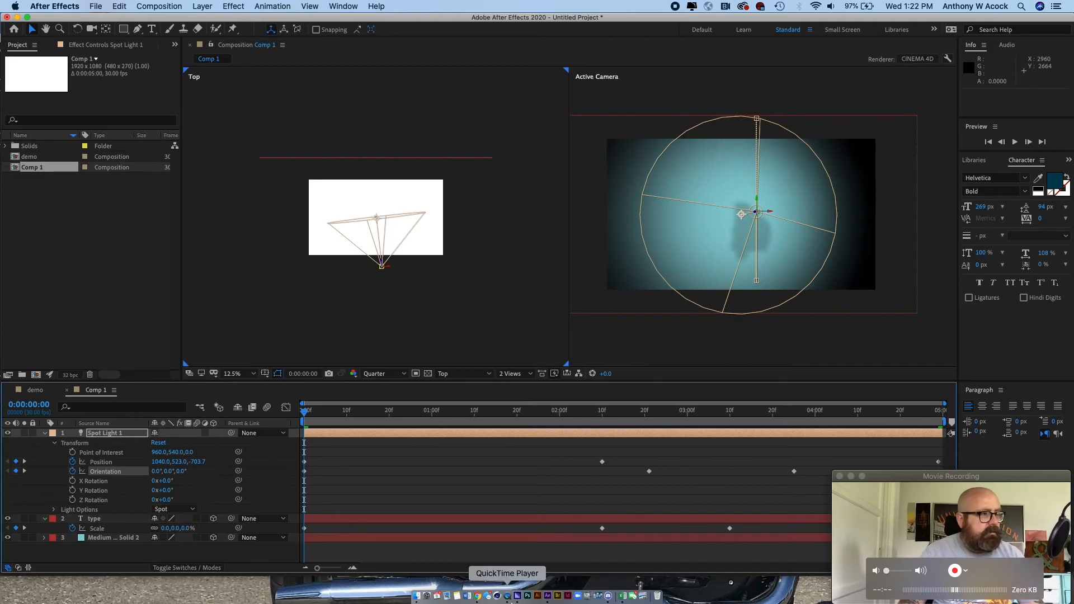
click(516, 596)
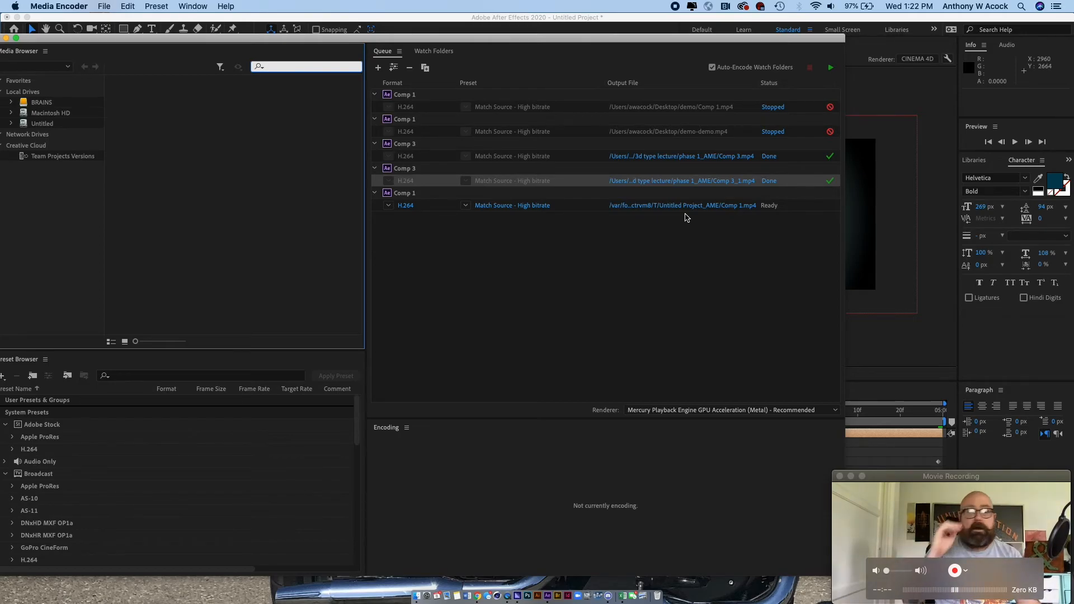
- Set the queued Comp 1 output file to an MP4 named demo on the Desktop
click(658, 238)
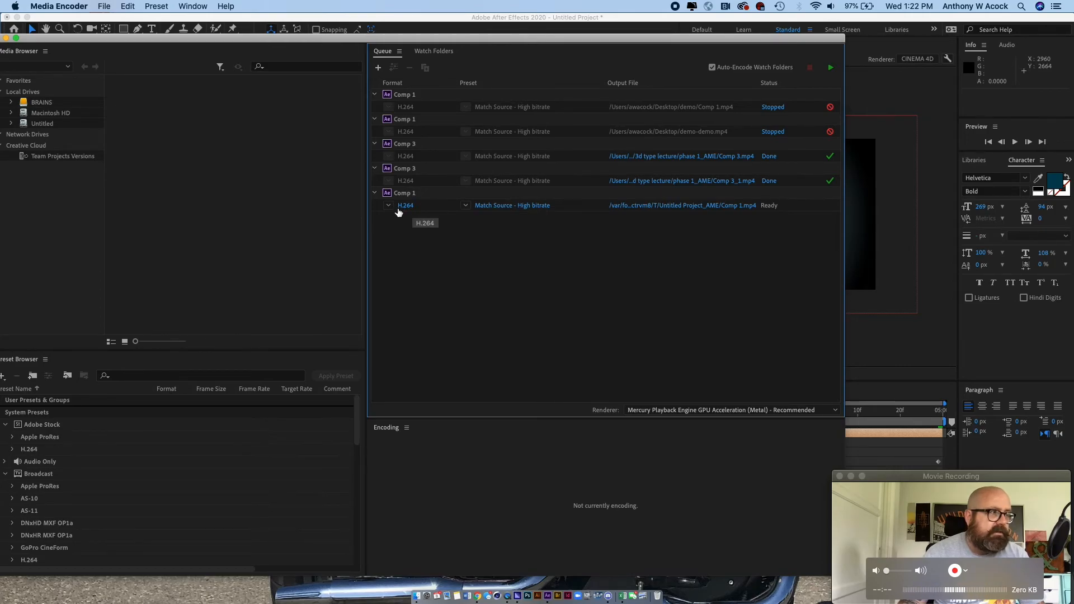
click(696, 205)
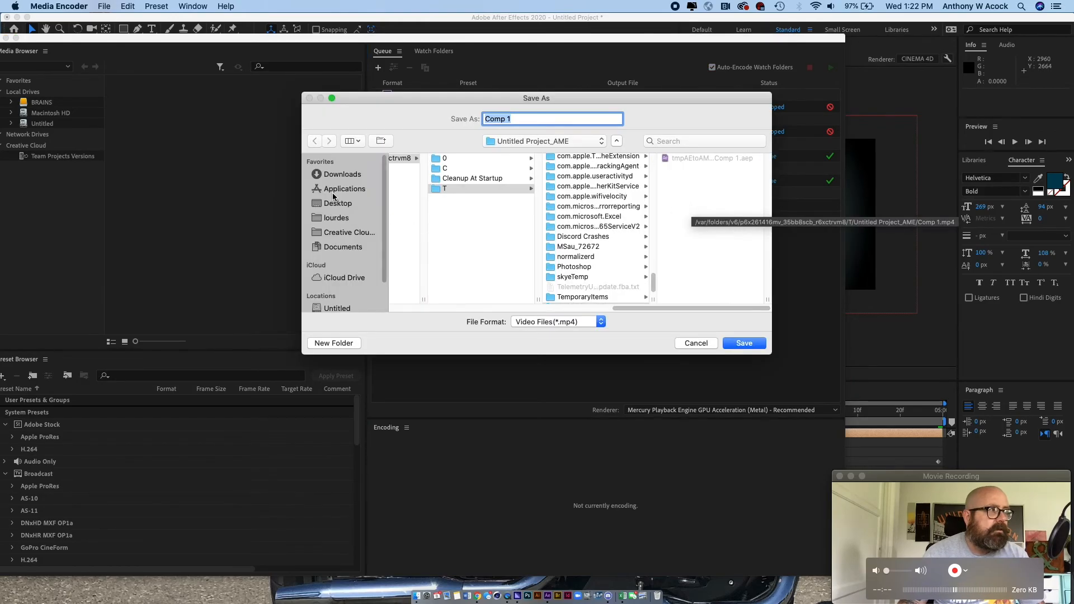
click(330, 204)
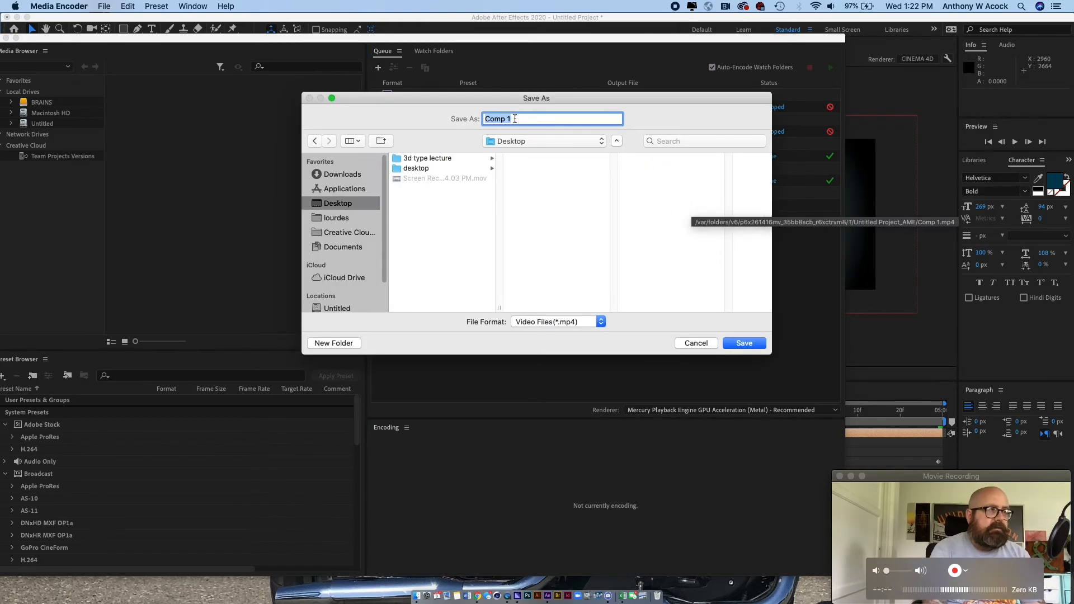
text(demo)
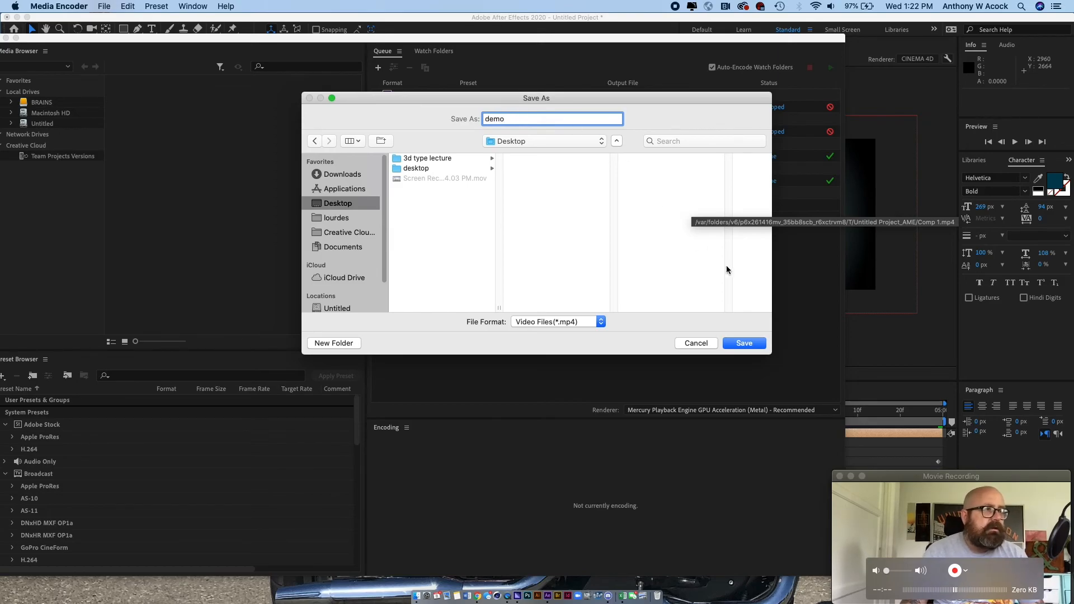
click(744, 343)
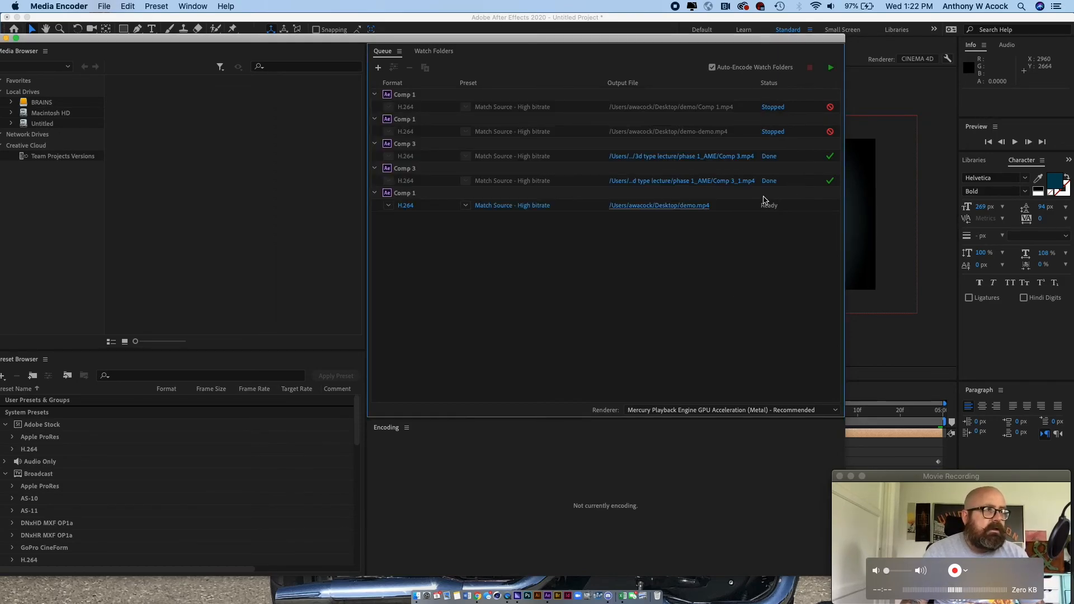
- Start the queue to encode Comp 1 with the H.264 Match Source - High bitrate preset, and let it finish
click(720, 210)
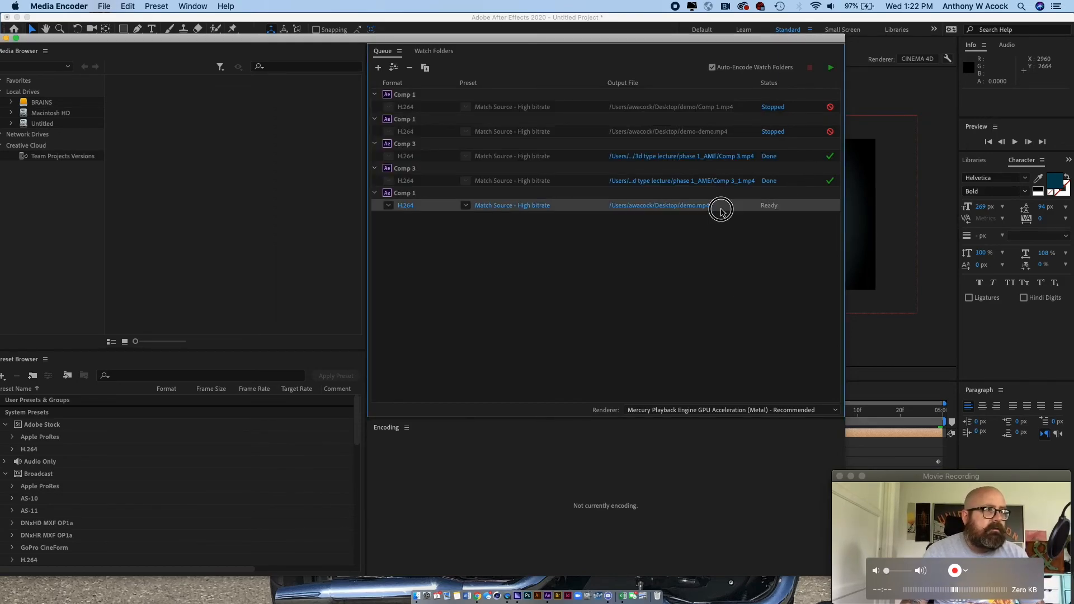
click(831, 67)
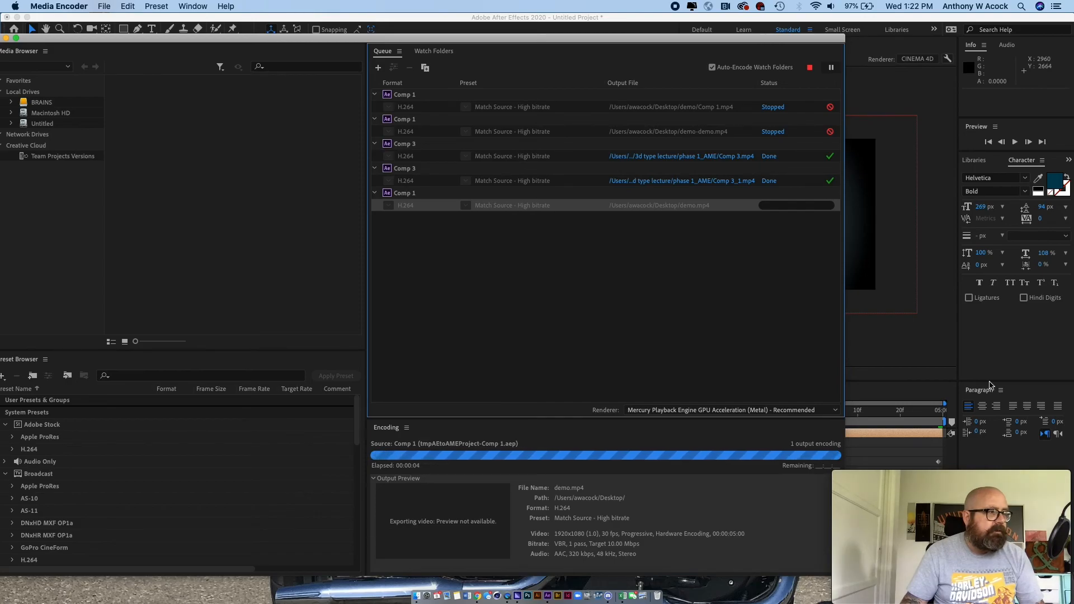
key(super+Tab)
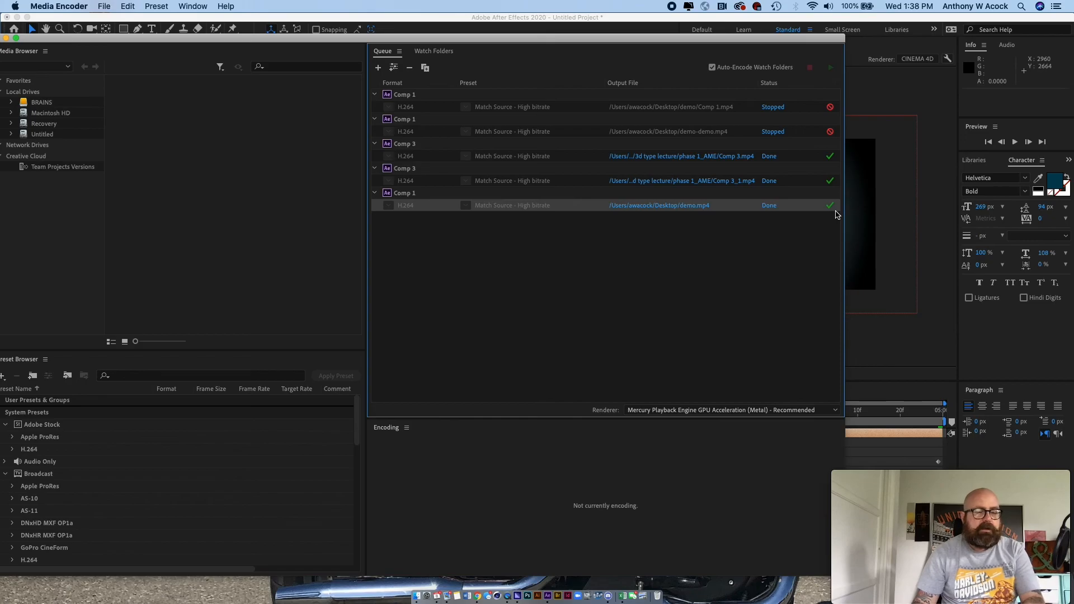
key(XF86AudioLowerVolume)
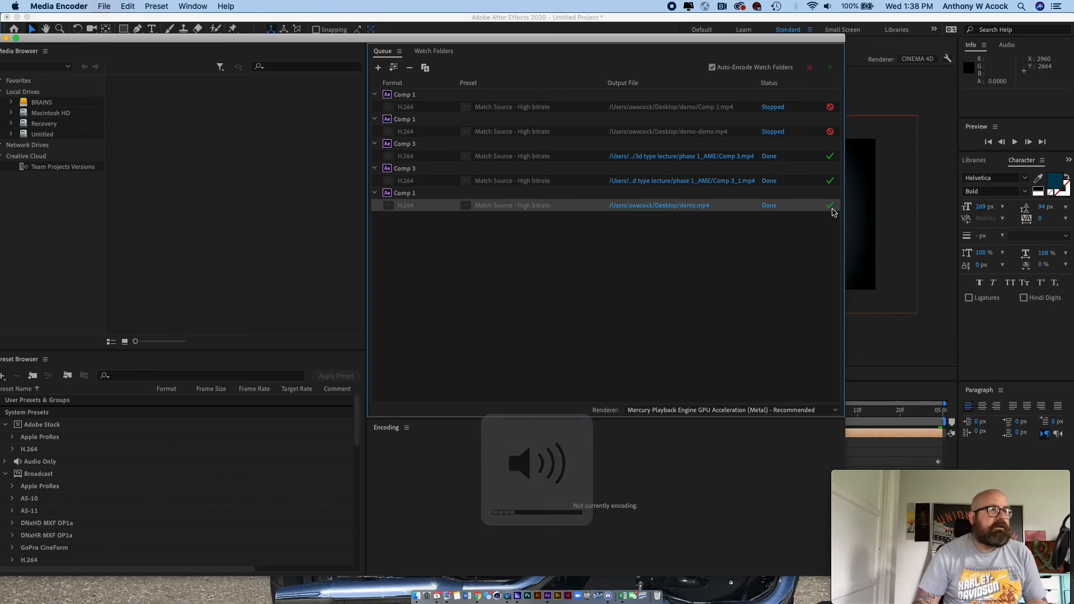
click(697, 245)
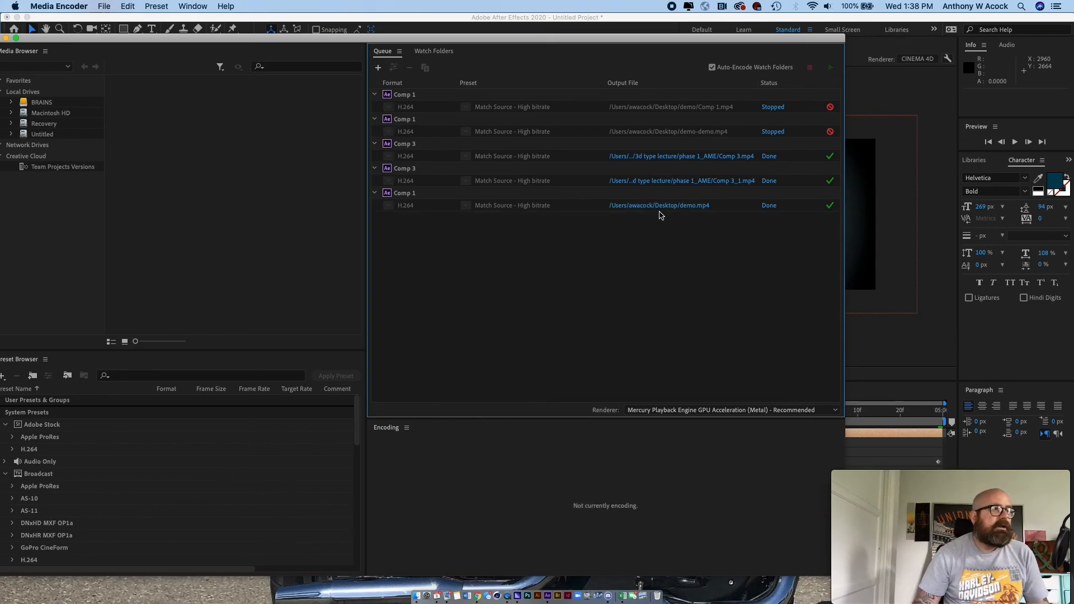
- Locate the encoded demo.mp4 in Finder, open it in QuickTime Player and play it to review the animation
click(658, 206)
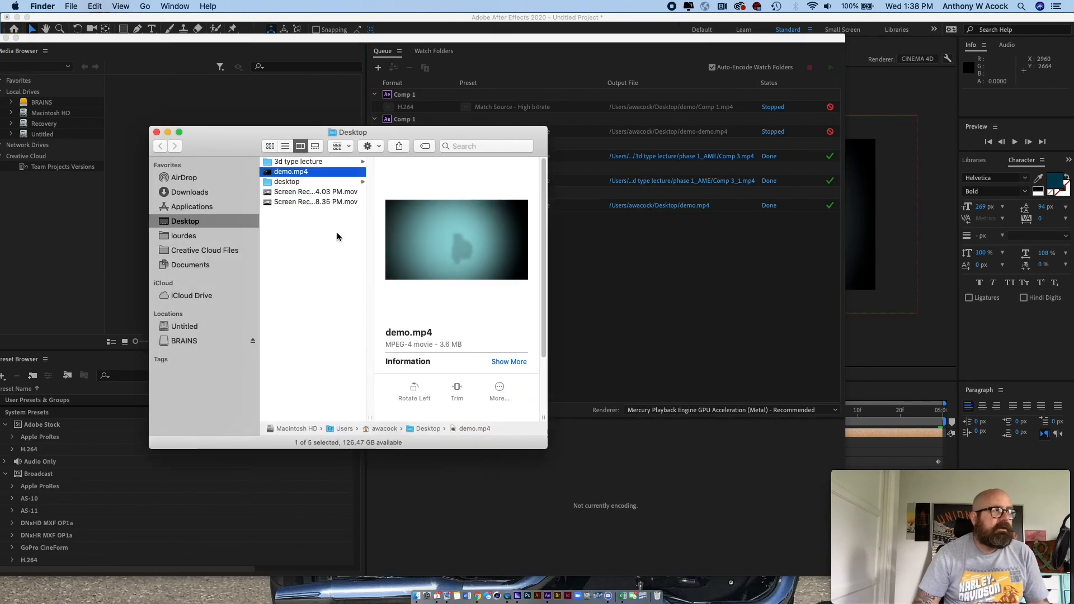
drag(227, 136, 312, 142)
click(395, 251)
click(360, 178)
double_click(352, 178)
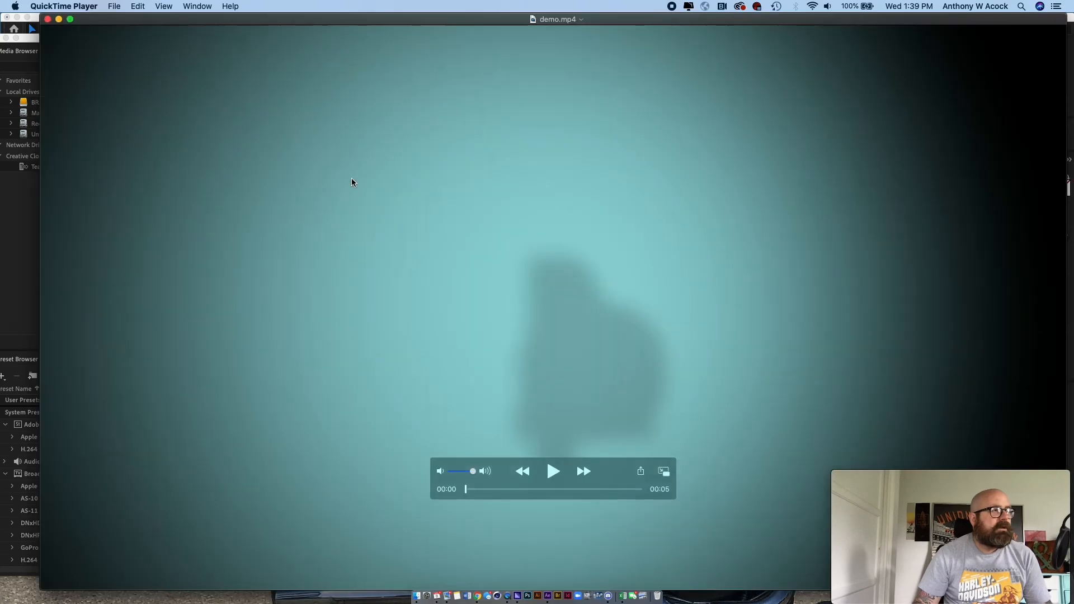
key(space)
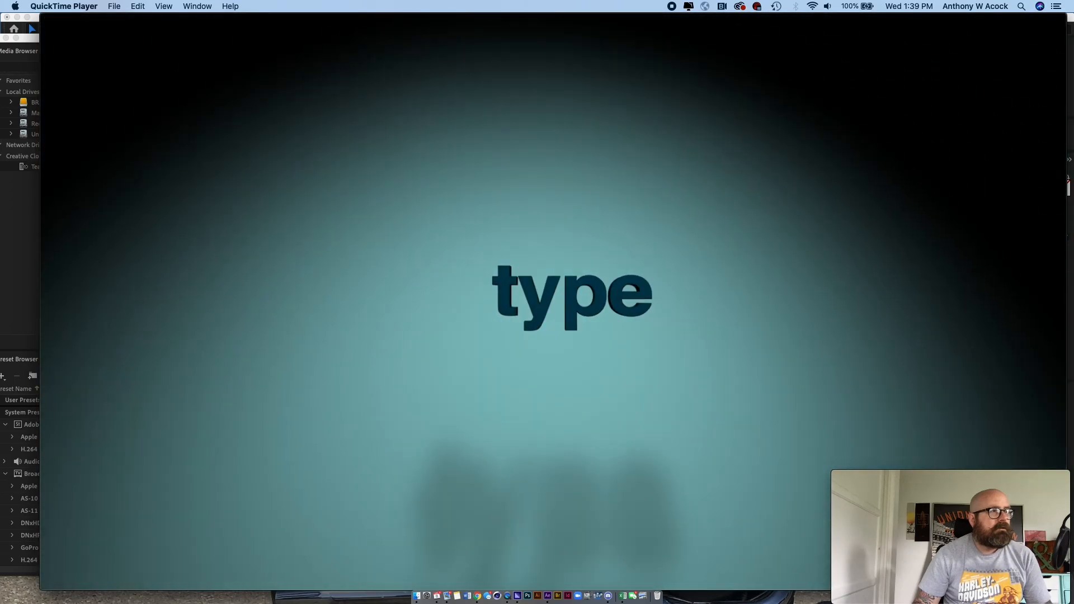
key(space)
key(space)
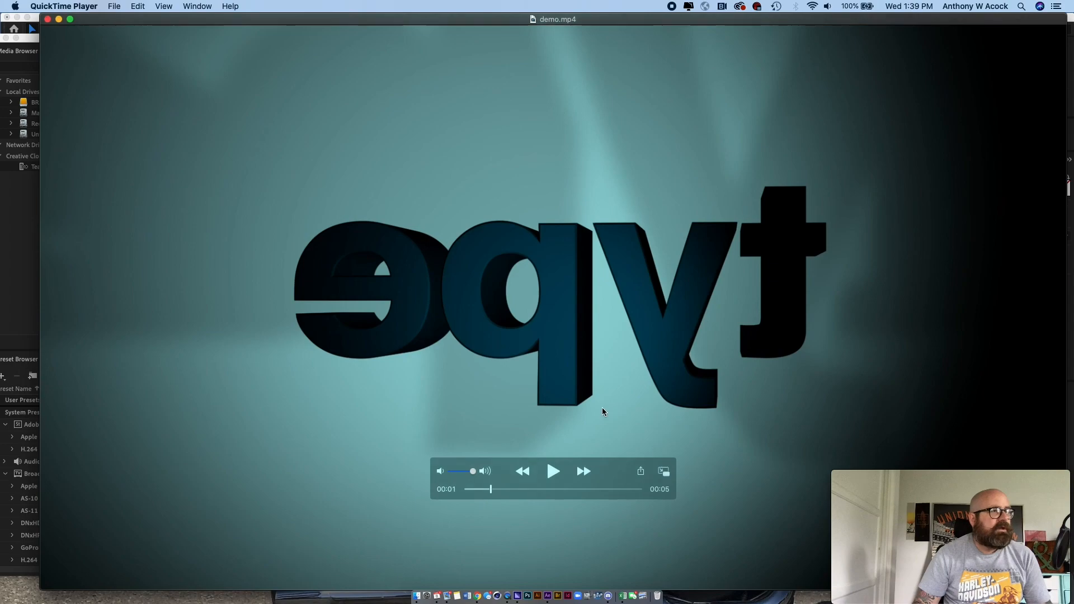